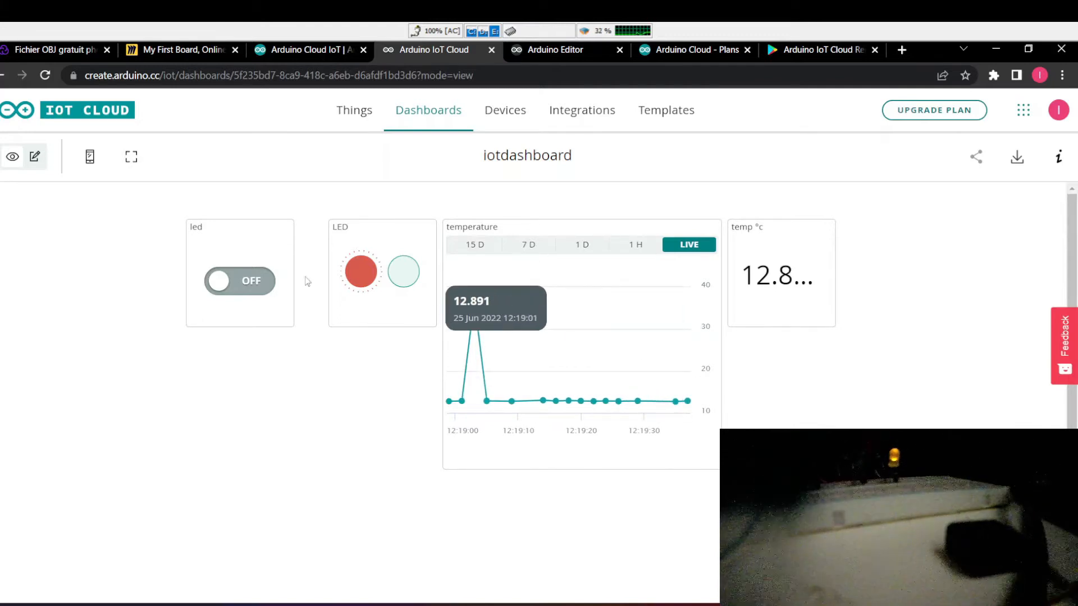
Test the led switch on the iotdashboard by turning it on and back off.
{"action": "left_click", "coordinate": [254, 288]}
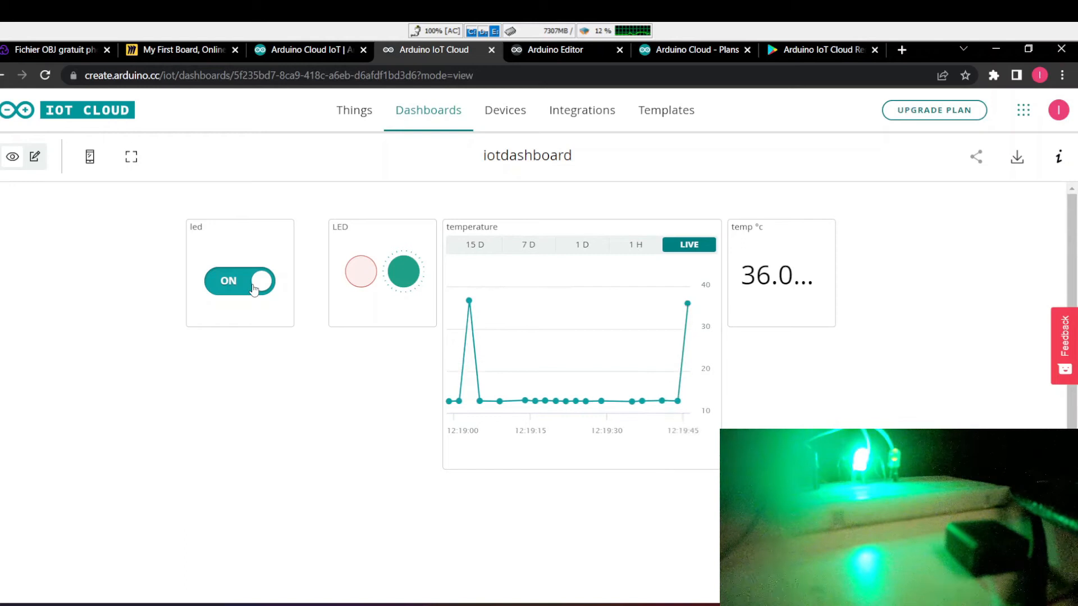
{"action": "left_click", "coordinate": [254, 288]}
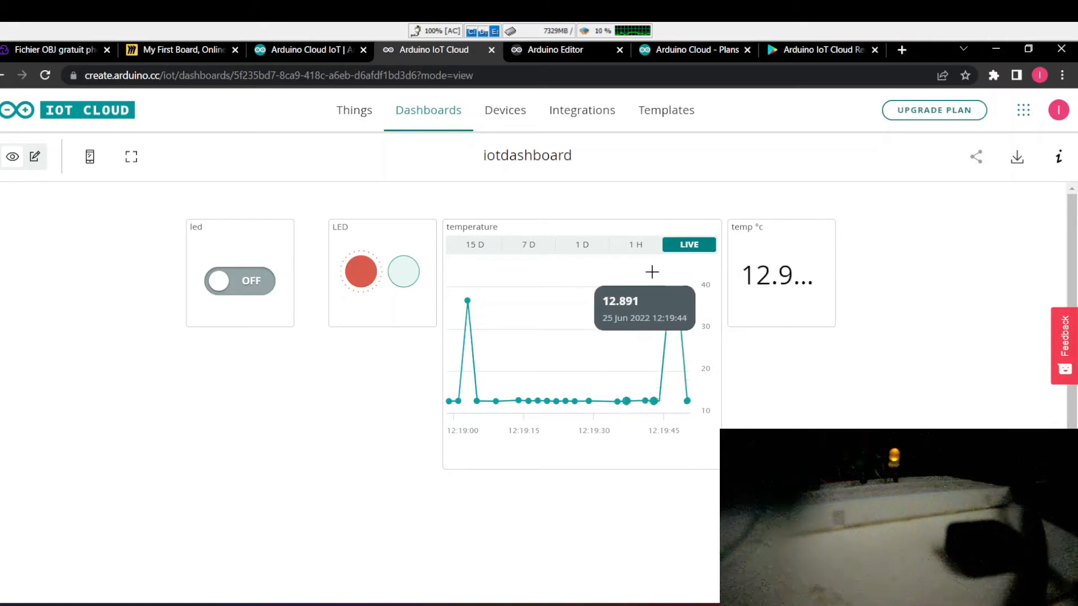
Review the setup and loop code of the tutoesp32_jun25a sketch in the Arduino Editor.
{"action": "left_click", "coordinate": [557, 51]}
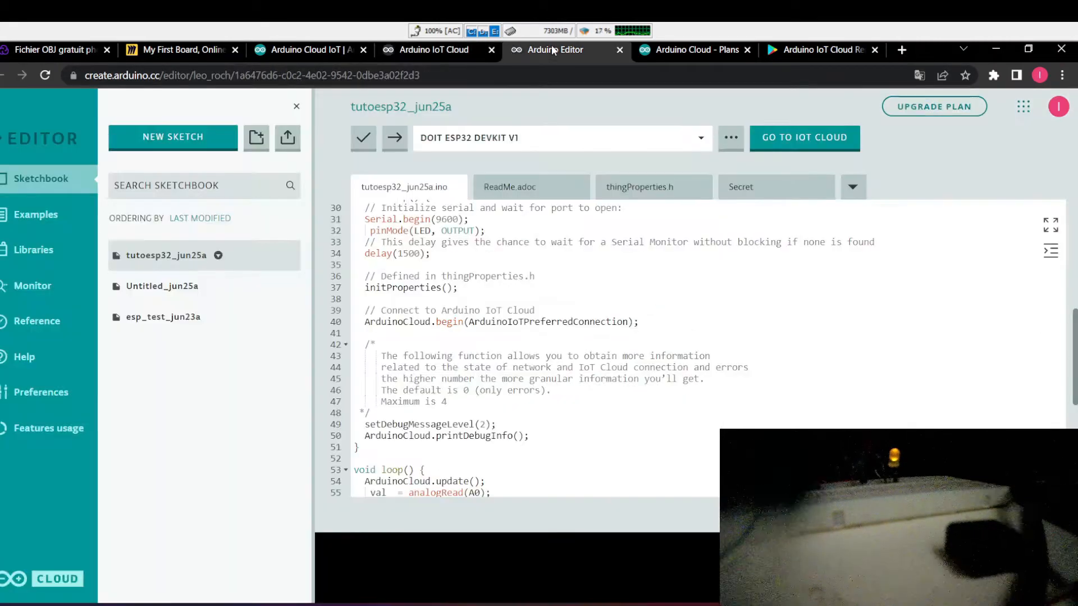
{"action": "scroll", "coordinate": [564, 376], "scroll_direction": "down", "scroll_amount": 3}
{"action": "scroll", "coordinate": [563, 376], "scroll_direction": "up", "scroll_amount": 5}
{"action": "scroll", "coordinate": [563, 377], "scroll_direction": "up", "scroll_amount": 4}
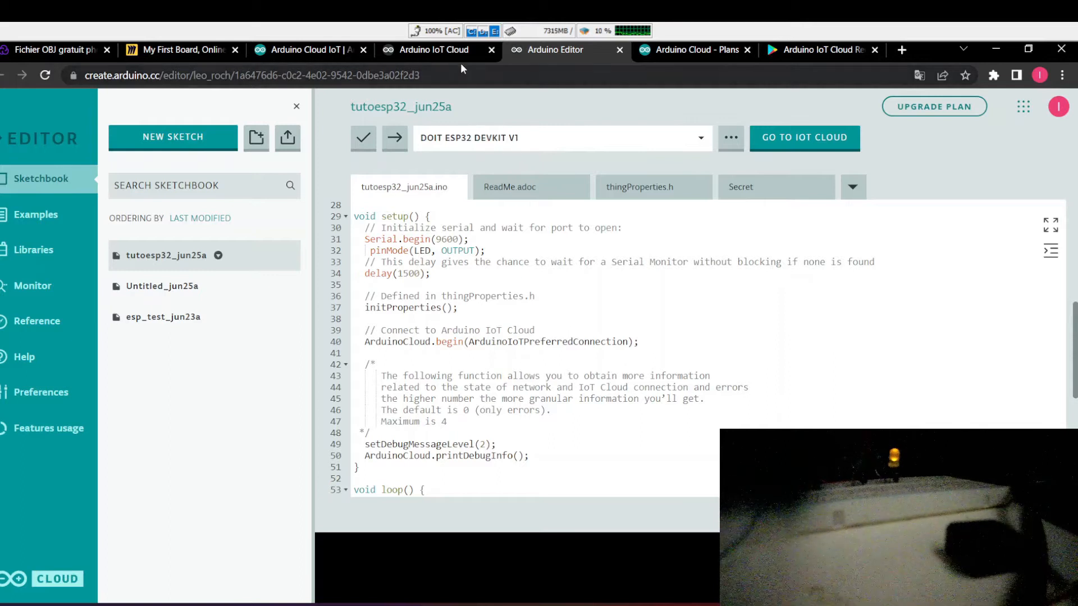
Return to the iotdashboard and toggle the led switch repeatedly to demonstrate control of the light.
{"action": "left_click", "coordinate": [400, 53]}
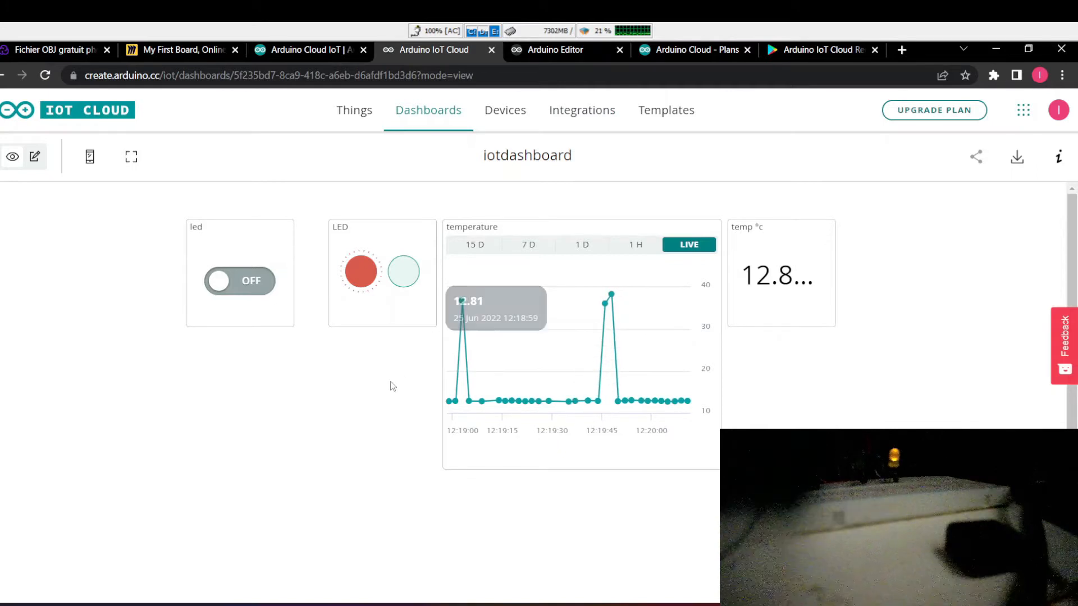
{"action": "left_click", "coordinate": [233, 288]}
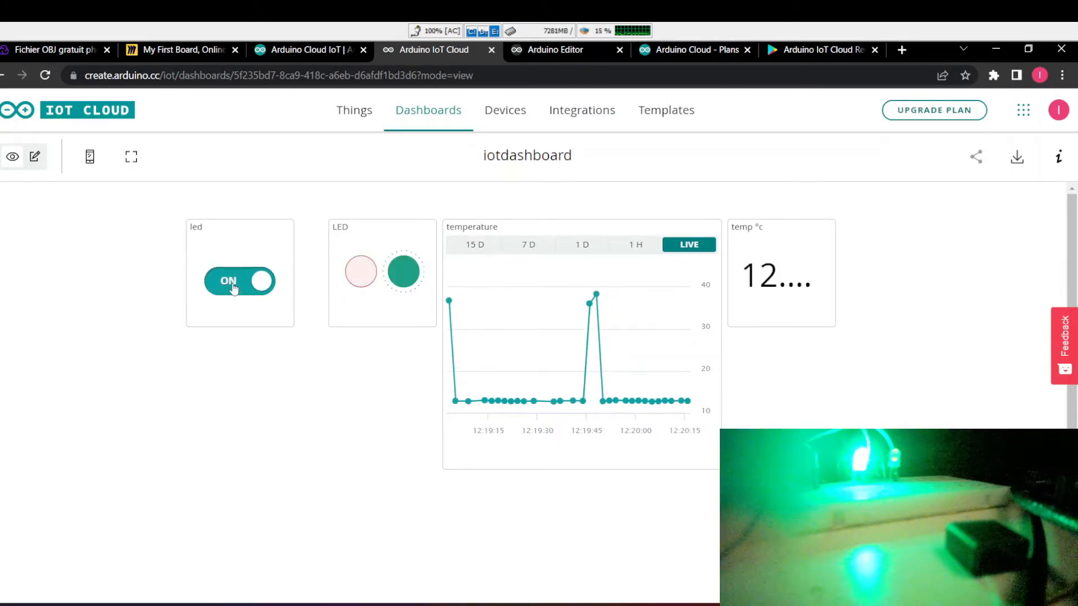
{"action": "left_click", "coordinate": [234, 288]}
{"action": "left_click", "coordinate": [233, 288]}
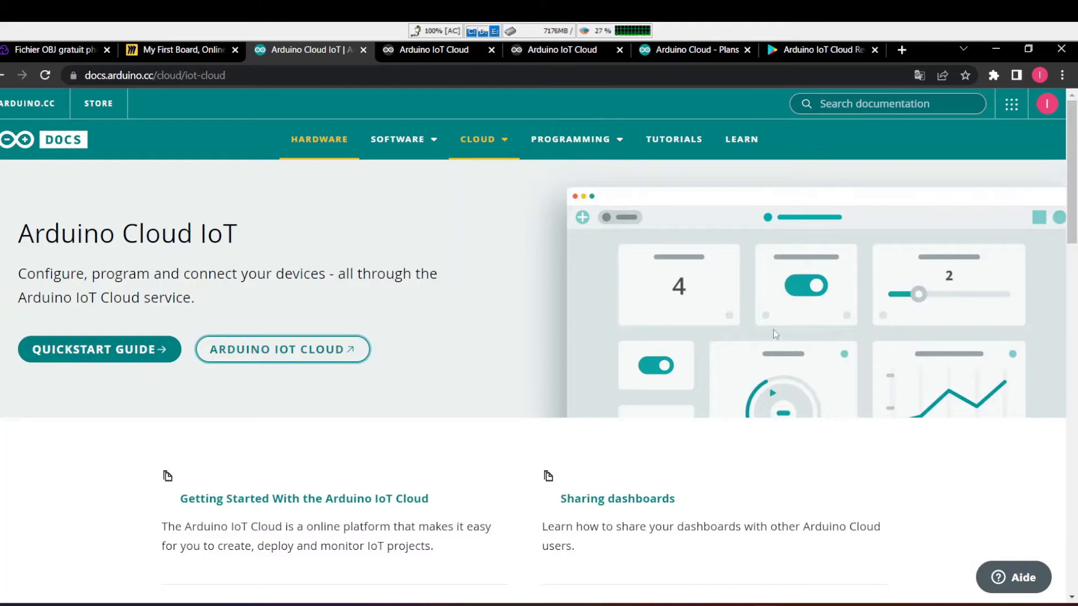
Glance over the Arduino Cloud IoT documentation and compare the features and prices of the Free, Entry, Maker and Maker plus plans.
{"action": "scroll", "coordinate": [776, 320], "scroll_direction": "down", "scroll_amount": 1}
{"action": "scroll", "coordinate": [776, 320], "scroll_direction": "up", "scroll_amount": 1}
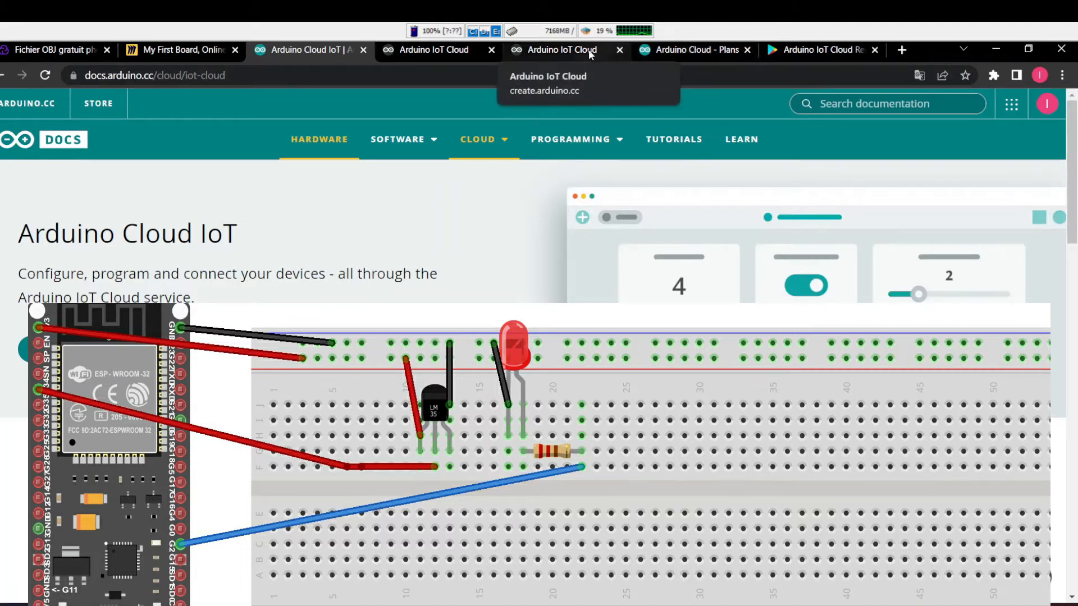
{"action": "left_click", "coordinate": [679, 49]}
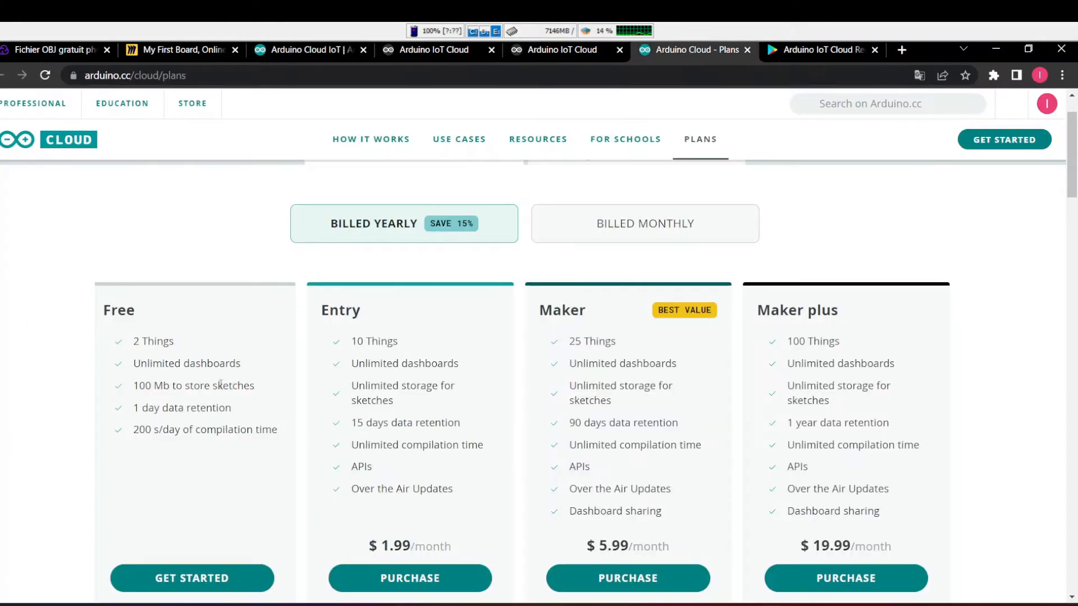
{"action": "scroll", "coordinate": [183, 365], "scroll_direction": "down", "scroll_amount": 1}
{"action": "scroll", "coordinate": [184, 368], "scroll_direction": "down", "scroll_amount": 1}
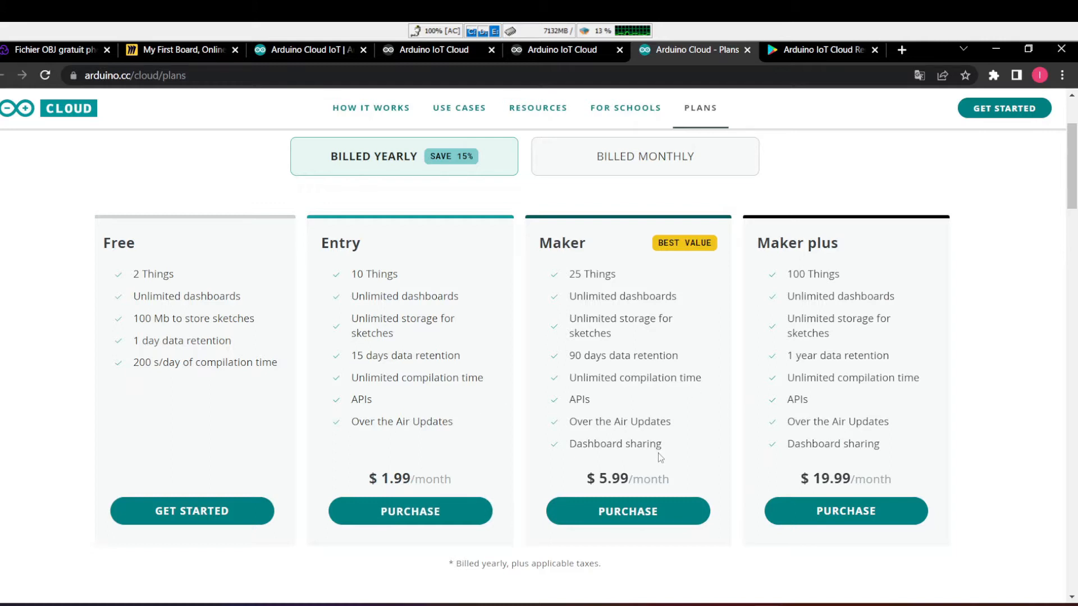
Open Arduino IoT Cloud from its documentation page and create a new Thing.
{"action": "left_click", "coordinate": [322, 47]}
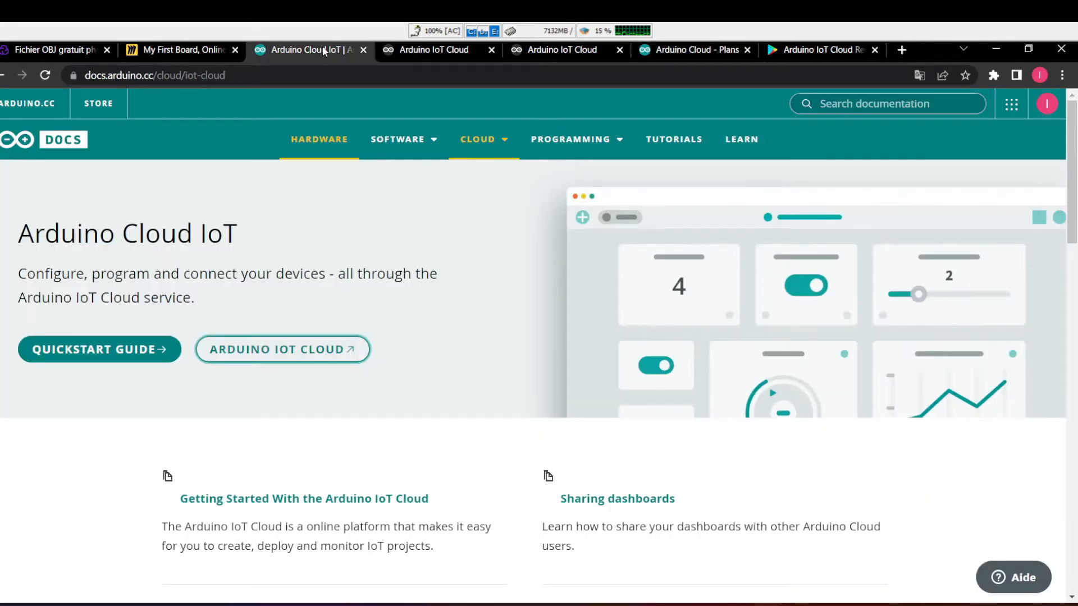
{"action": "left_click", "coordinate": [292, 348]}
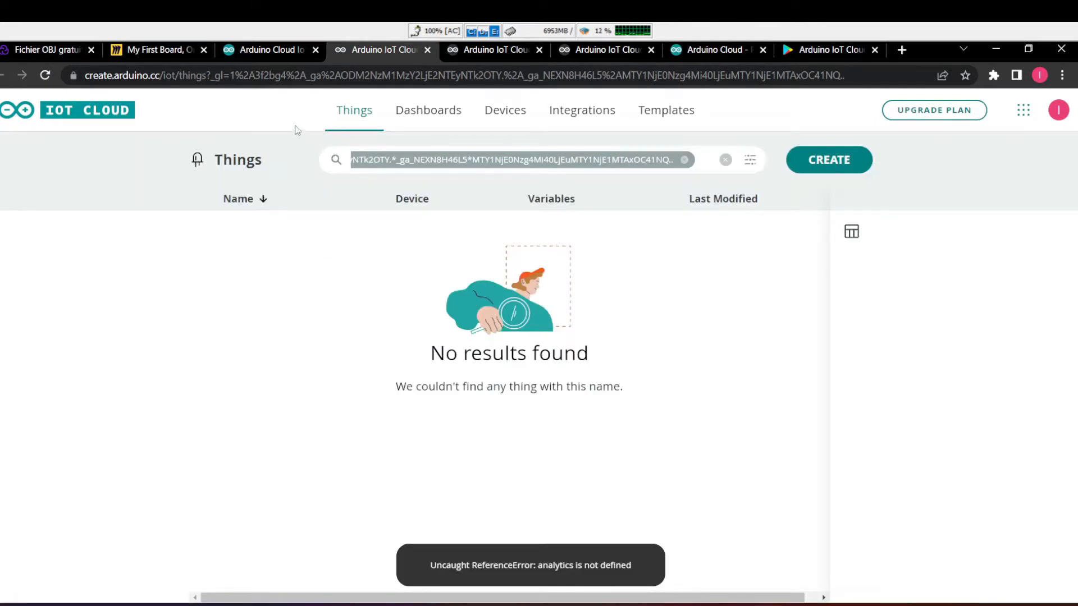
{"action": "left_click", "coordinate": [346, 125]}
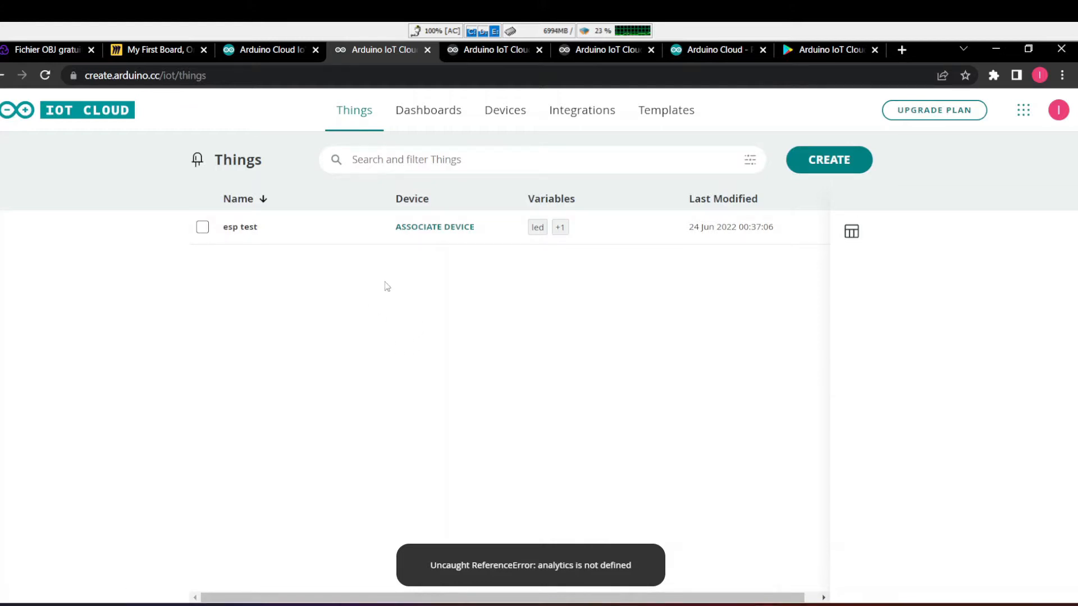
{"action": "left_click", "coordinate": [823, 162]}
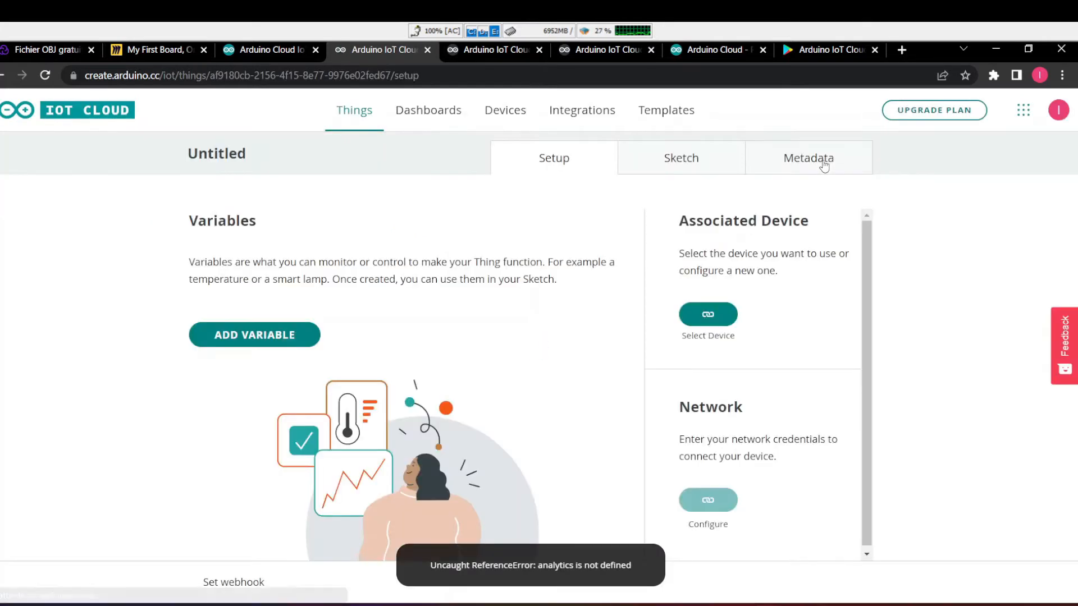
Add a variable named led of type Light to the Thing, keeping Read & Write permission and the On change update policy.
{"action": "left_click", "coordinate": [266, 336]}
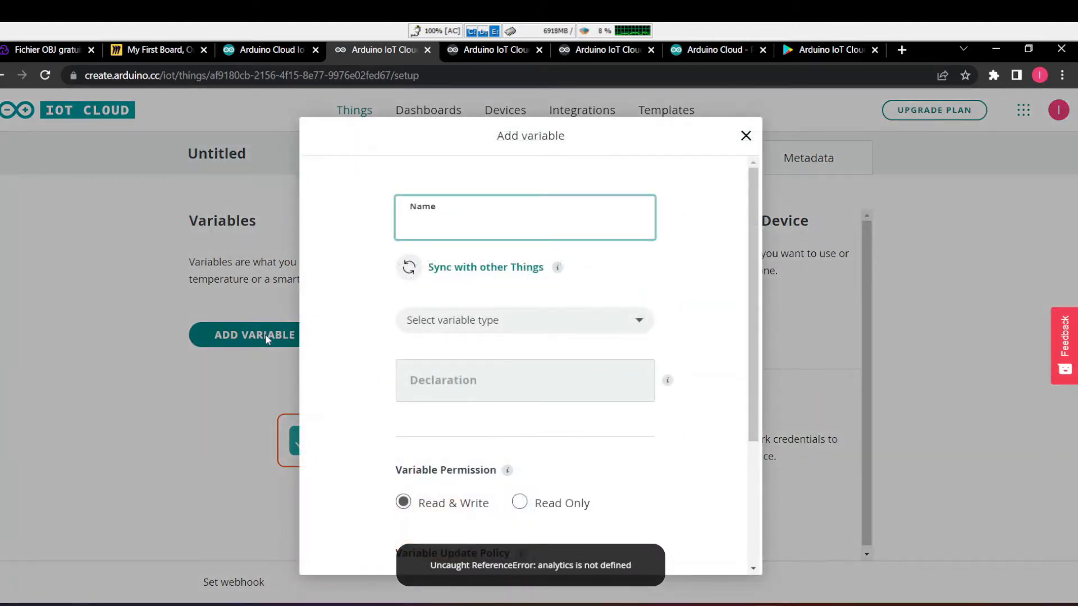
{"action": "type", "text": "led"}
{"action": "left_click", "coordinate": [494, 324]}
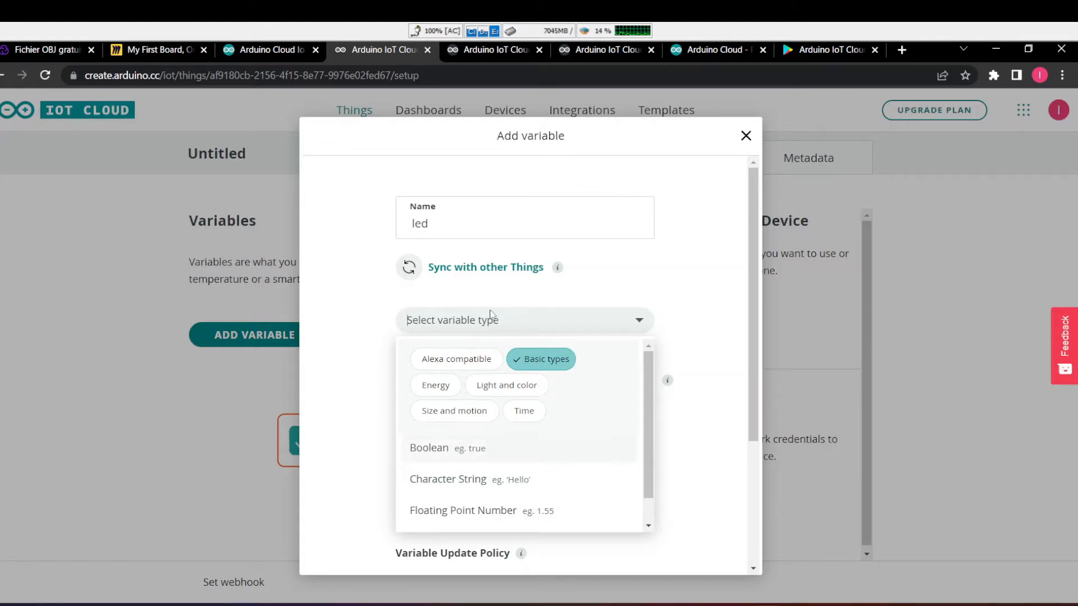
{"action": "left_click", "coordinate": [538, 358]}
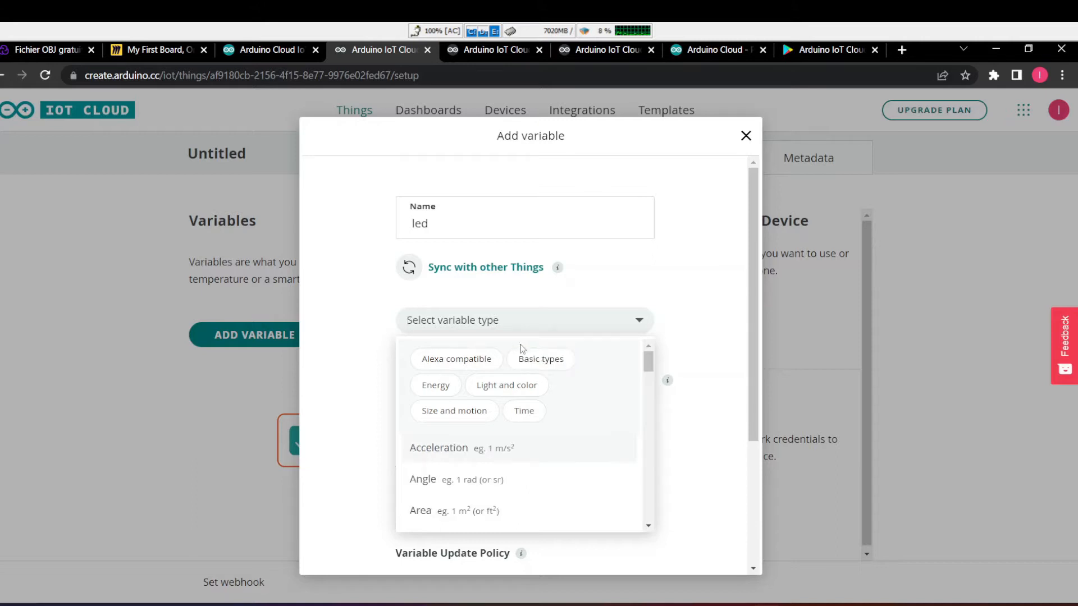
{"action": "type", "text": "col"}
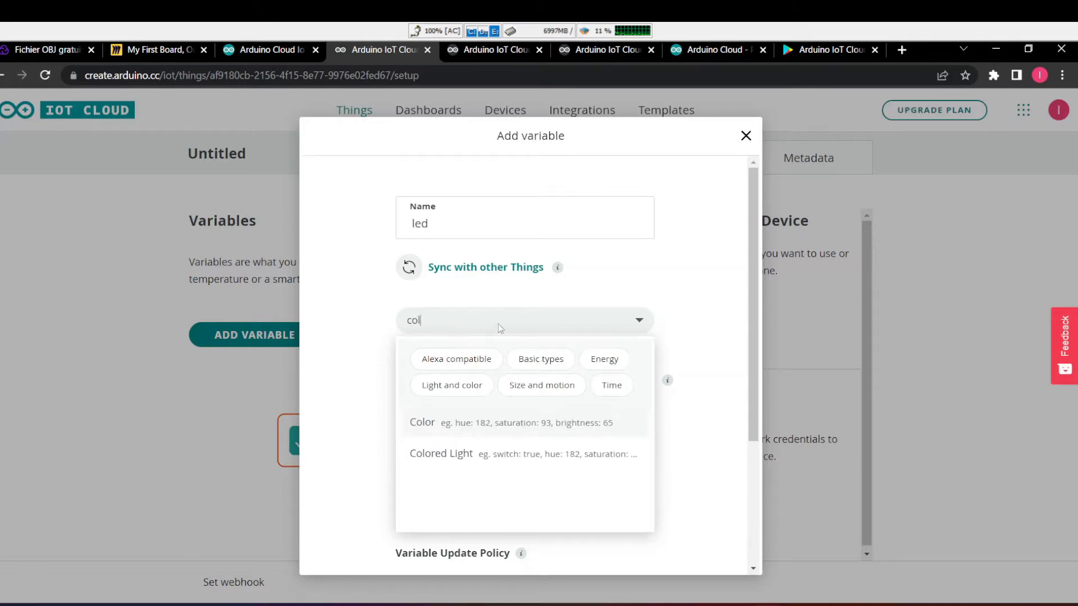
{"action": "key", "text": "BackSpace"}
{"action": "key", "text": "BackSpace"}
{"action": "key", "text": "BackSpace"}
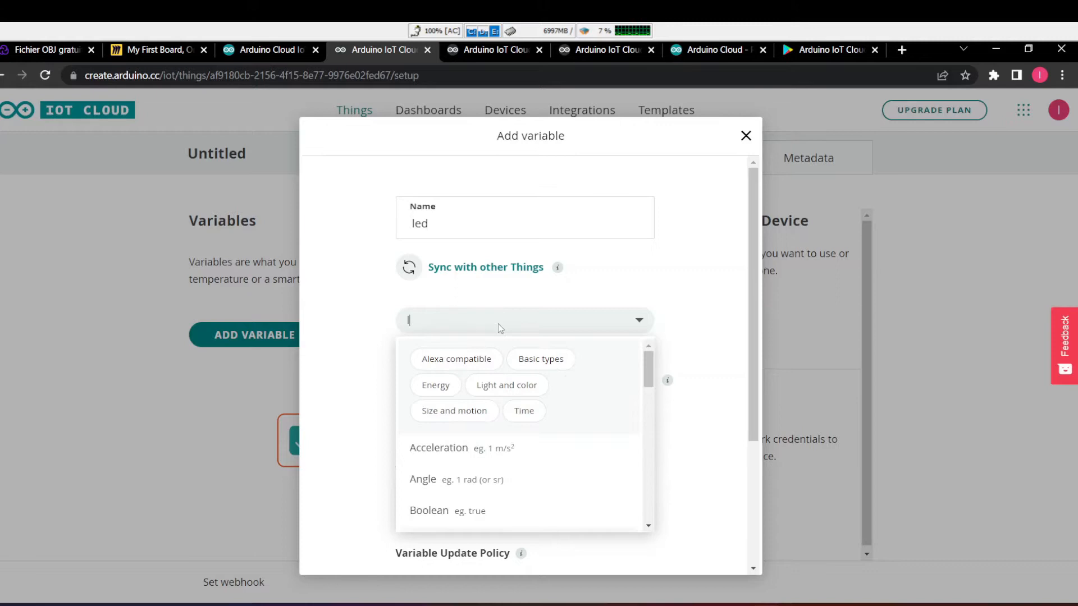
{"action": "type", "text": "li"}
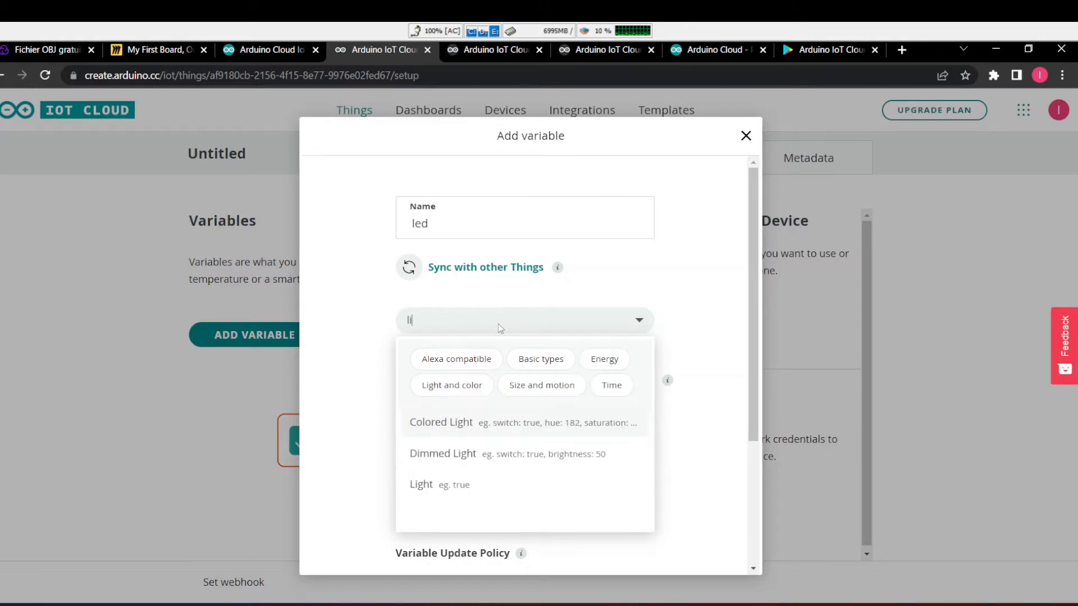
{"action": "left_click", "coordinate": [463, 484]}
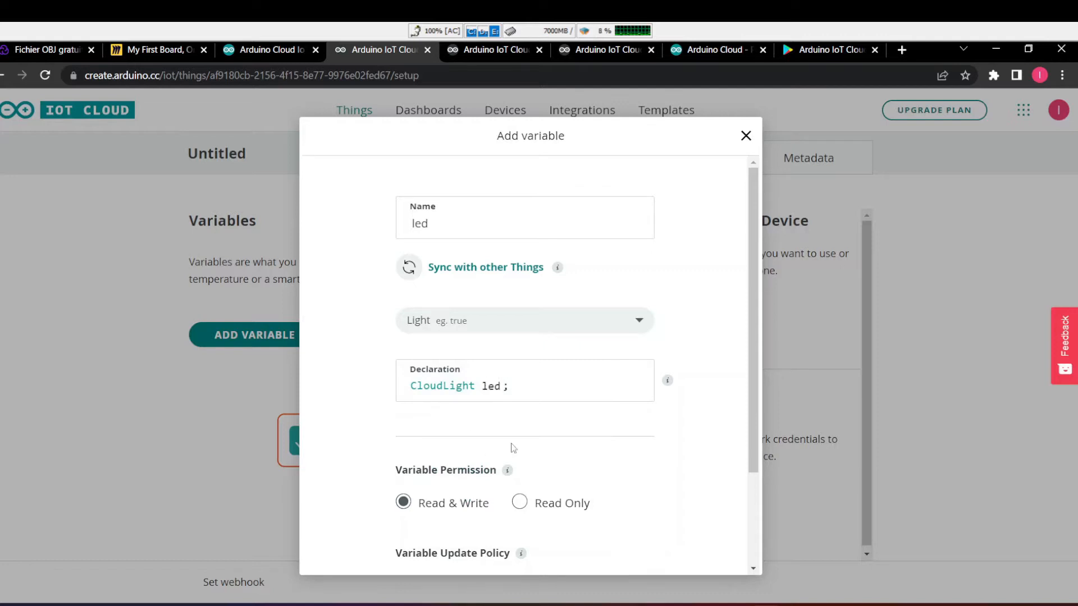
{"action": "scroll", "coordinate": [495, 506], "scroll_direction": "down", "scroll_amount": 2}
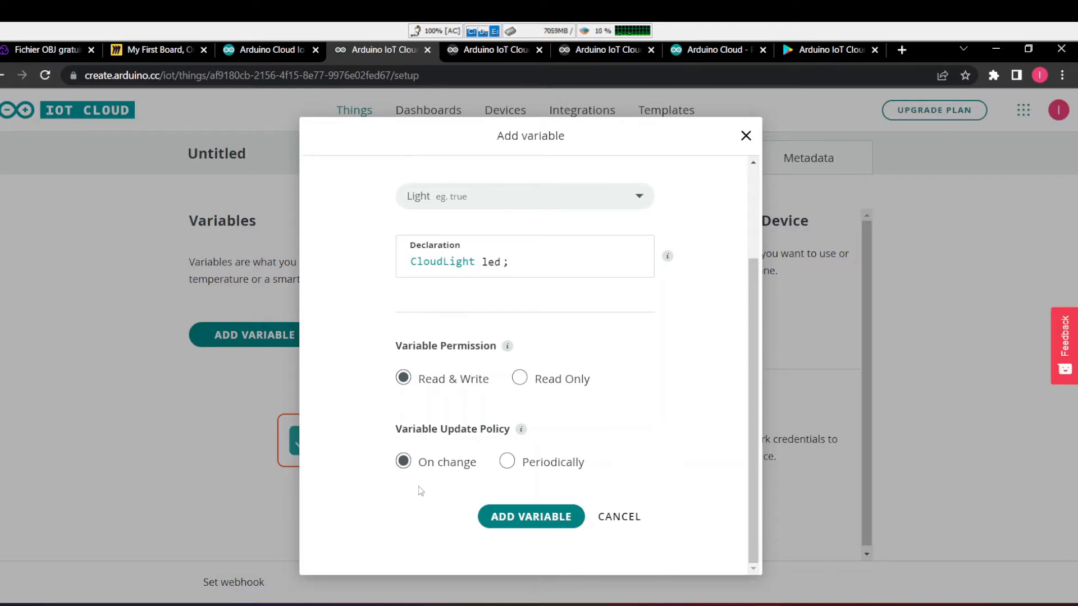
{"action": "left_click", "coordinate": [511, 521]}
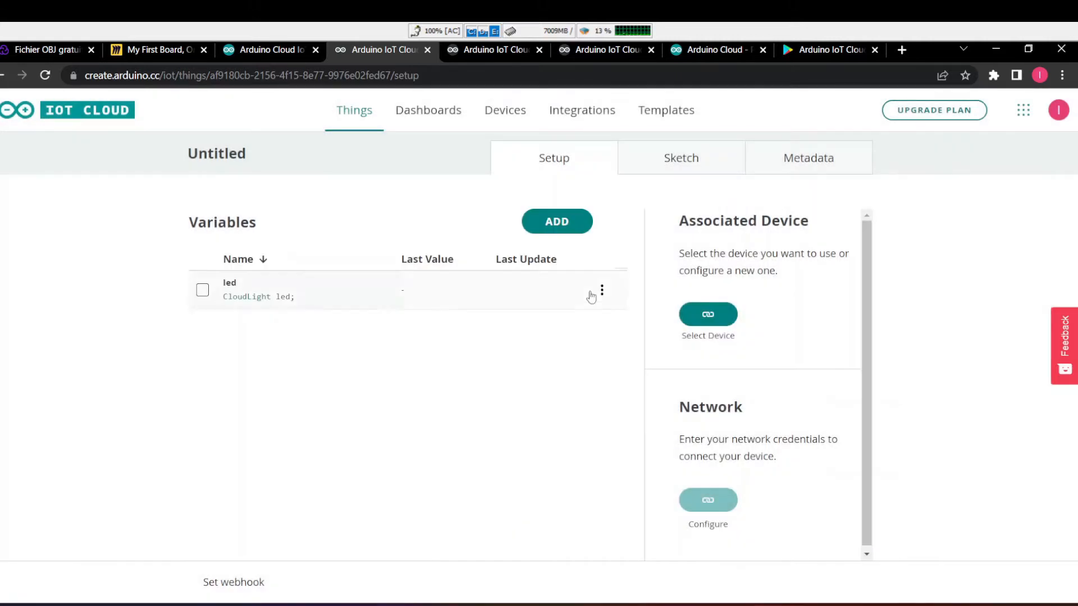
Start a second variable named temperature and set its type to Temperature Sensor (°C).
{"action": "left_click", "coordinate": [564, 231]}
{"action": "type", "text": "temperatu"}
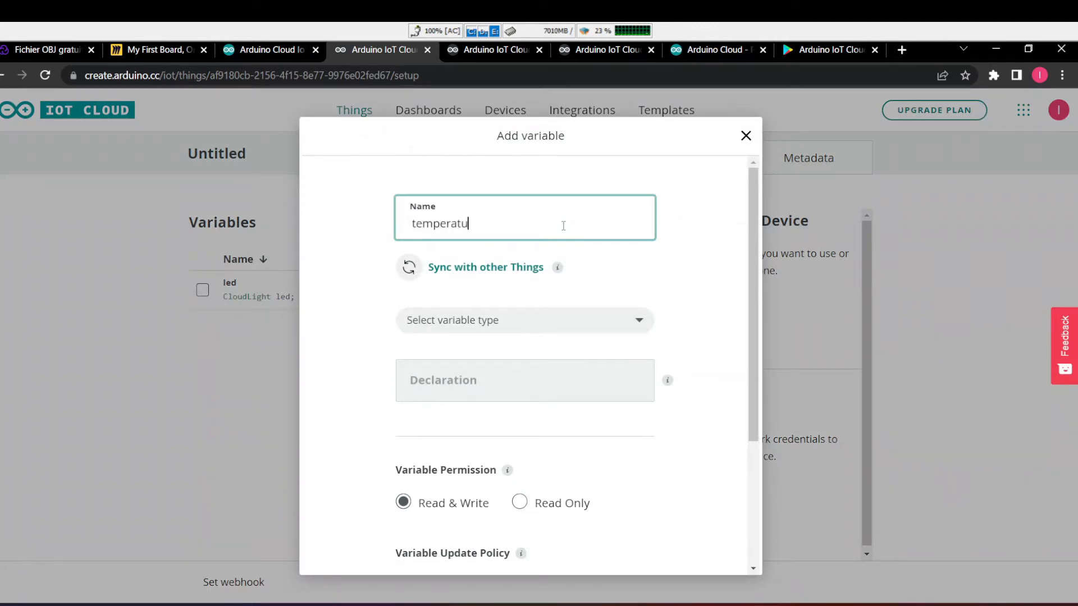
{"action": "type", "text": "re"}
{"action": "left_click", "coordinate": [500, 321]}
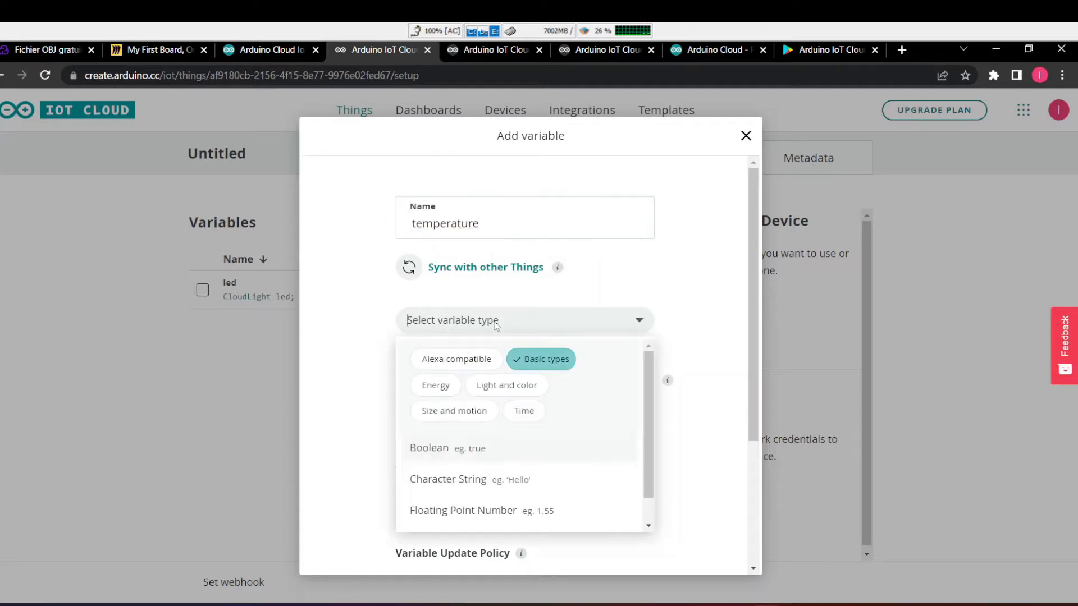
{"action": "left_click", "coordinate": [535, 368]}
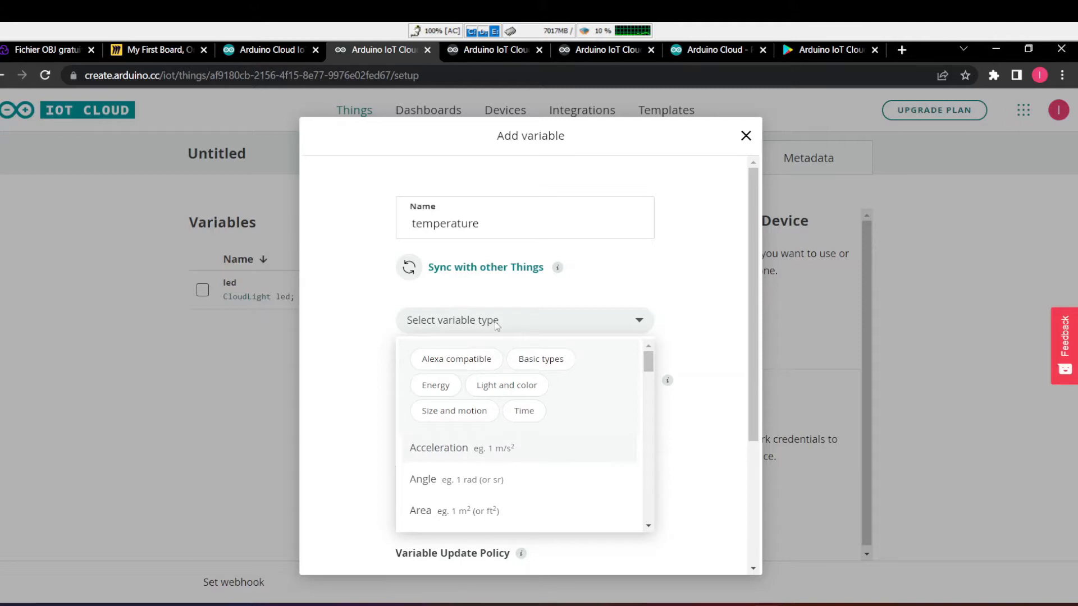
{"action": "type", "text": "temp"}
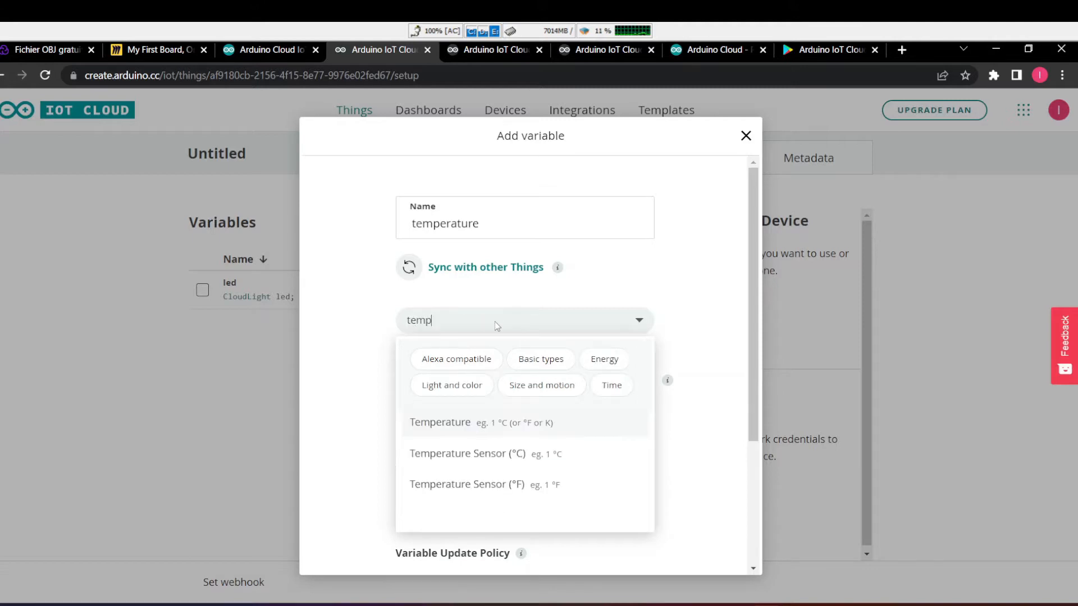
{"action": "type", "text": "ratur"}
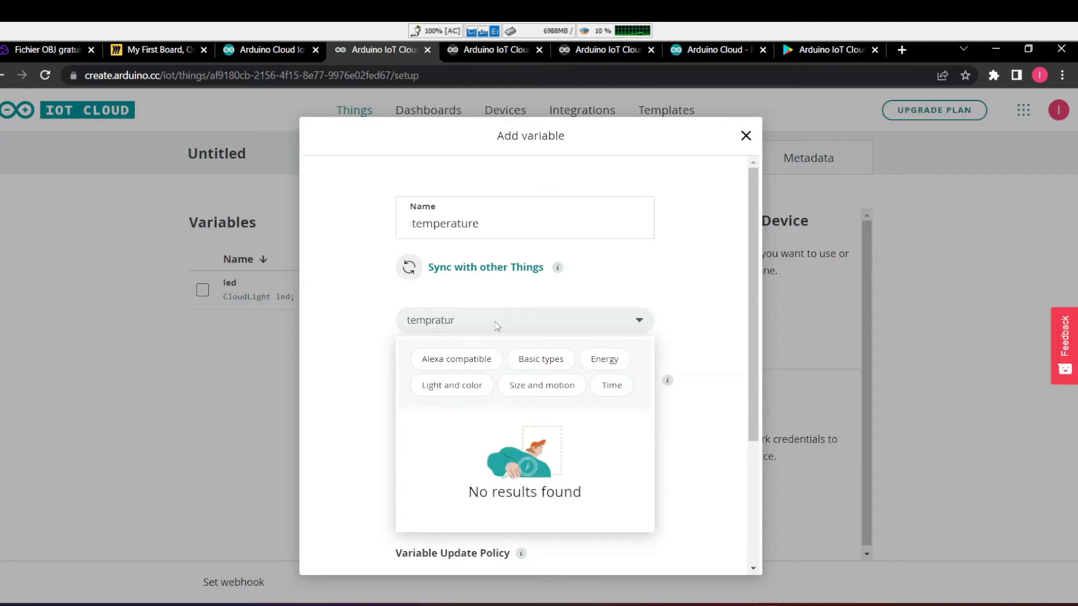
{"action": "key", "text": "BackSpace"}
{"action": "key", "text": "BackSpace"}
{"action": "key", "text": "BackSpace"}
{"action": "key", "text": "BackSpace"}
{"action": "key", "text": "BackSpace"}
{"action": "type", "text": "e"}
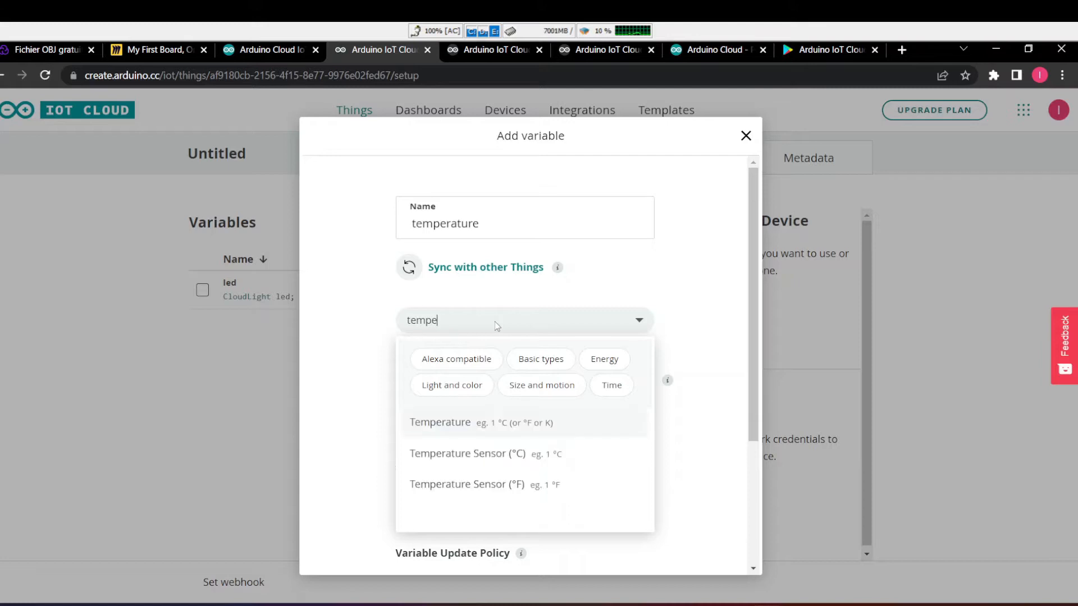
{"action": "type", "text": "ra"}
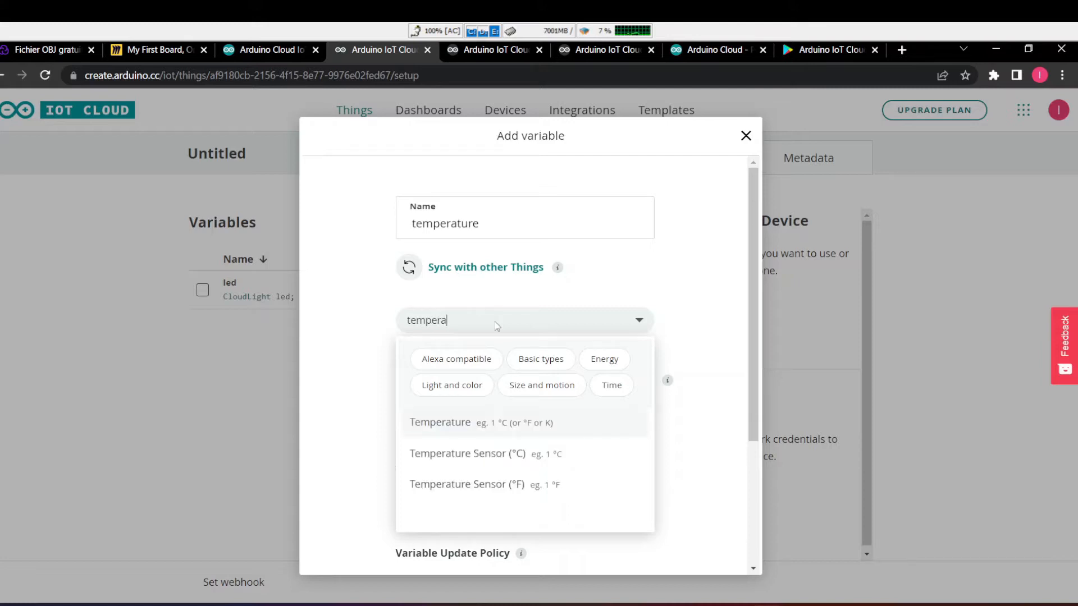
{"action": "left_click", "coordinate": [503, 456]}
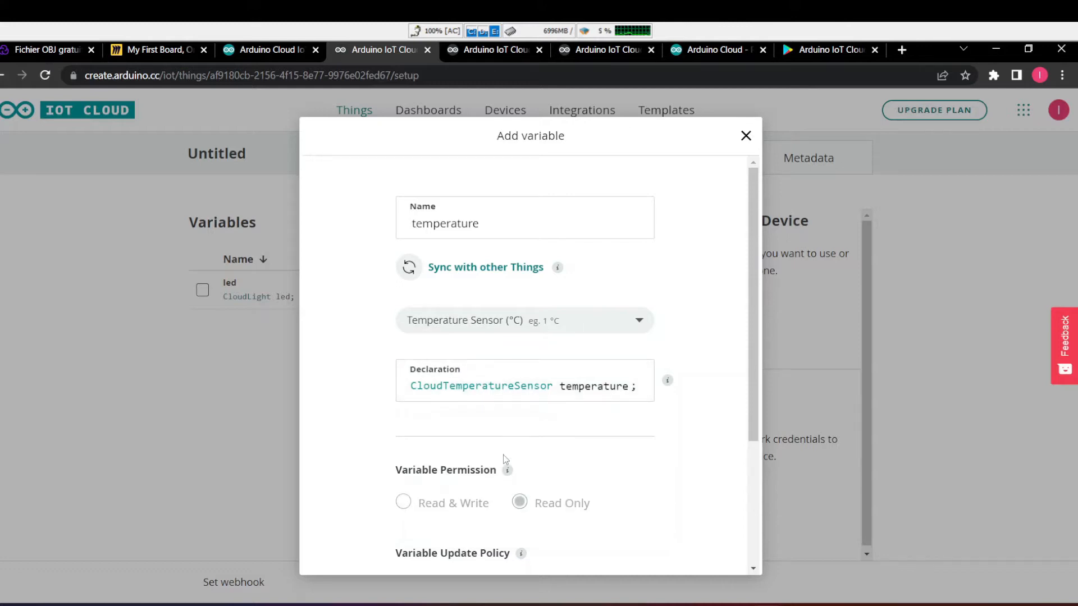
Add the temperature variable to the Thing, keeping the On change update policy and a threshold of 0 °C.
{"action": "scroll", "coordinate": [504, 459], "scroll_direction": "down", "scroll_amount": 3}
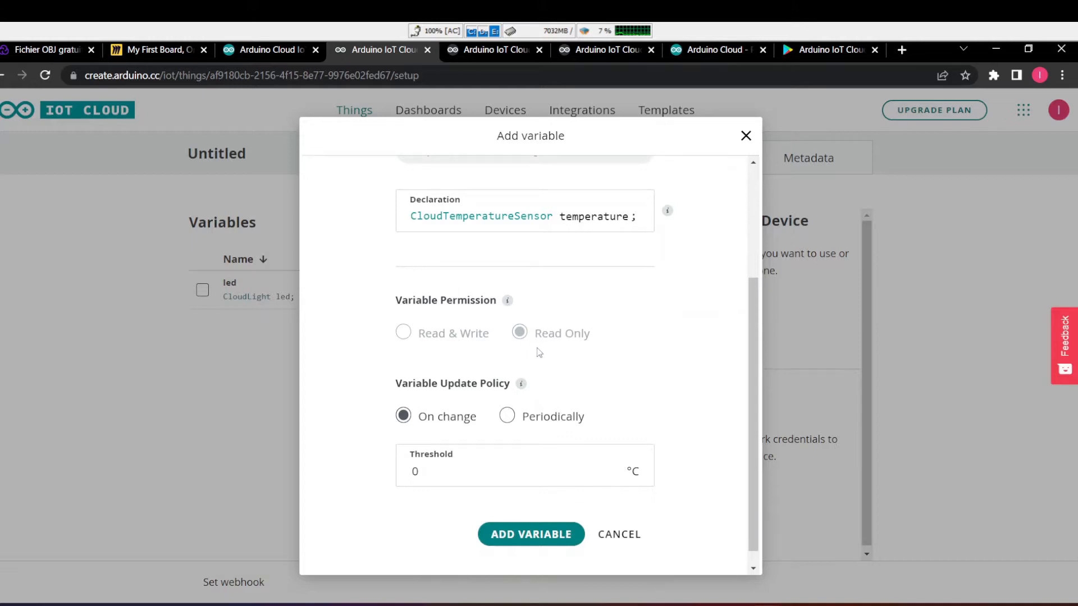
{"action": "scroll", "coordinate": [539, 352], "scroll_direction": "down", "scroll_amount": 1}
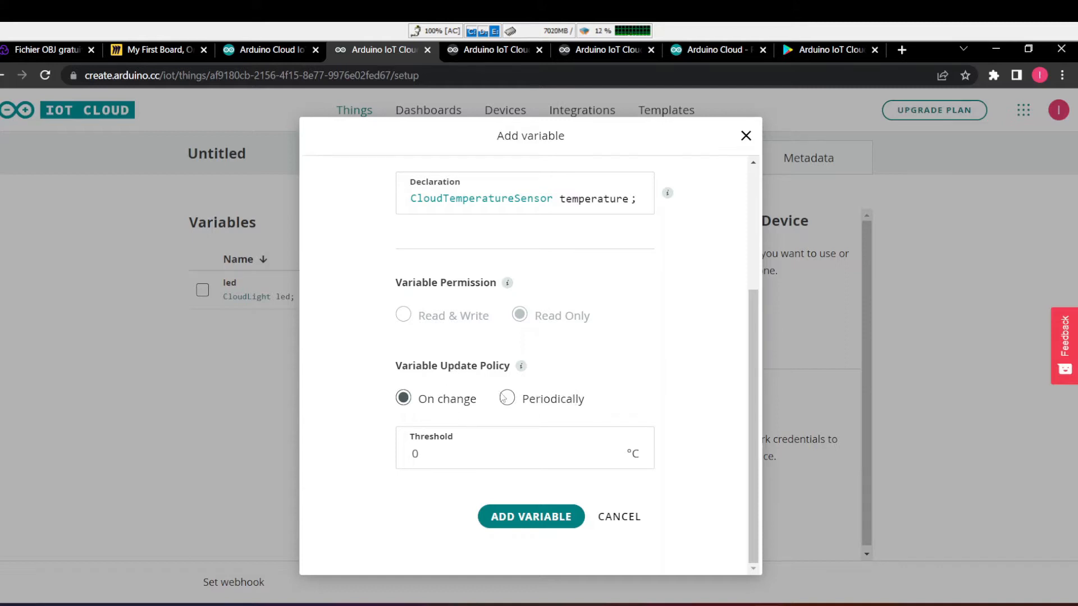
{"action": "left_click", "coordinate": [536, 524]}
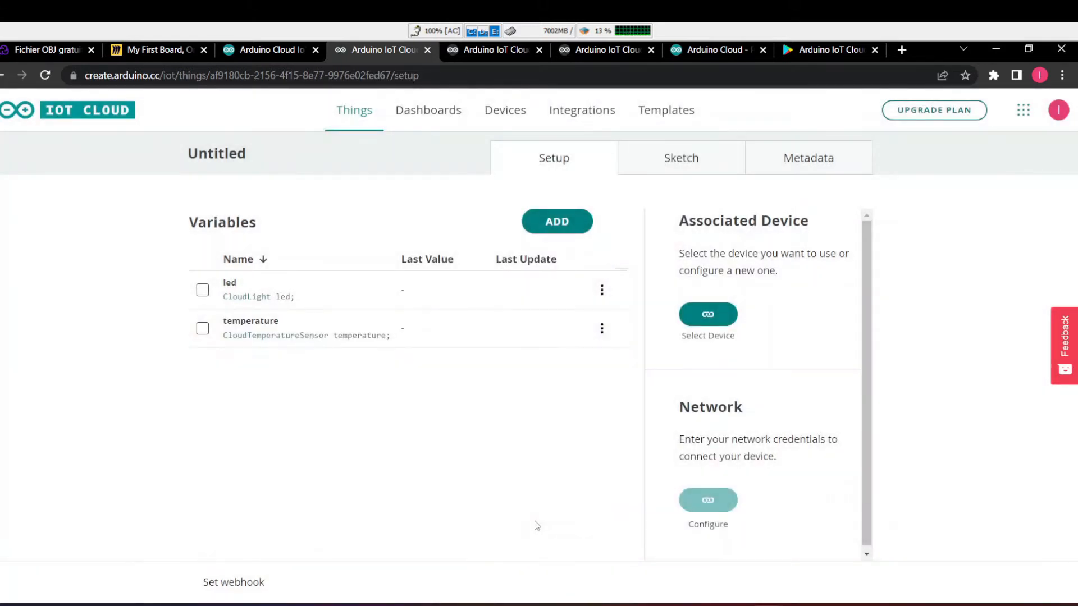
Start setting up a new 3rd party device for the Thing, choosing type ESP32 and model DOIT ESP32 DEVKIT V1.
{"action": "left_click", "coordinate": [709, 321]}
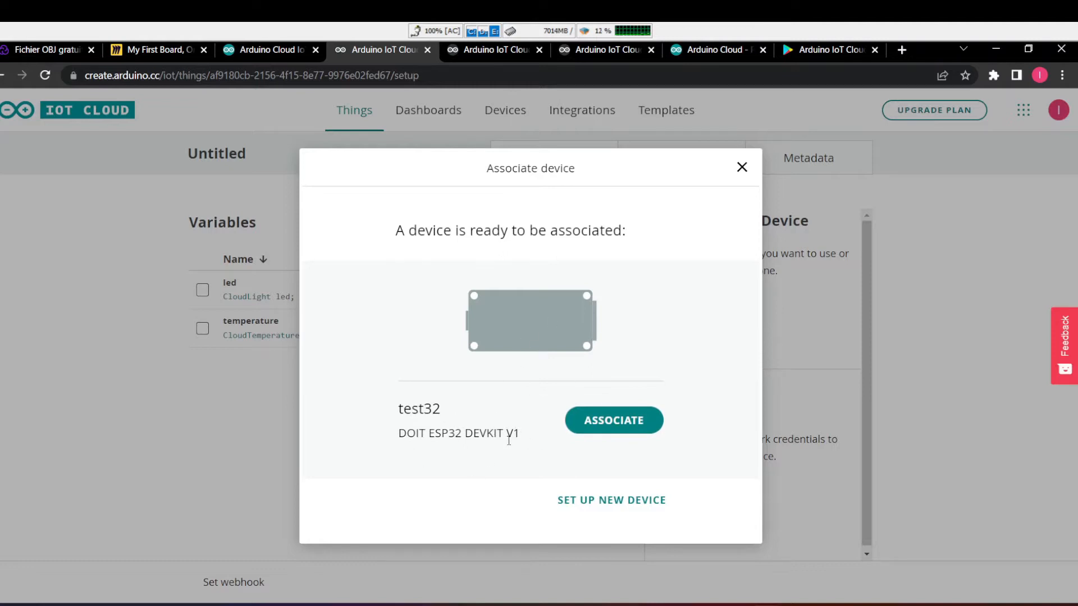
{"action": "left_click", "coordinate": [605, 501]}
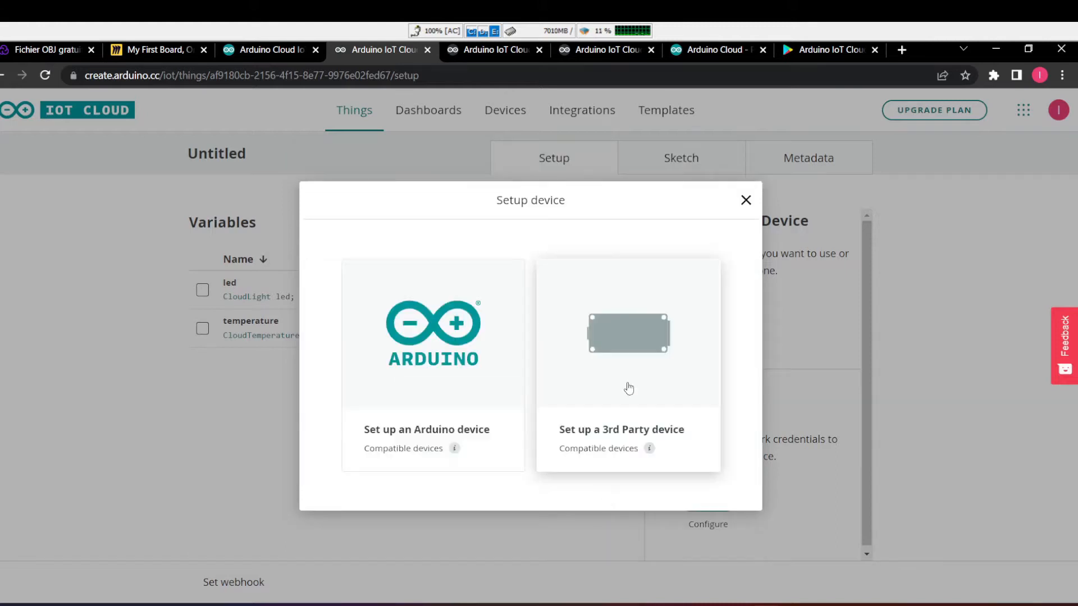
{"action": "left_click", "coordinate": [621, 362]}
{"action": "left_click", "coordinate": [541, 353]}
{"action": "left_click", "coordinate": [535, 391]}
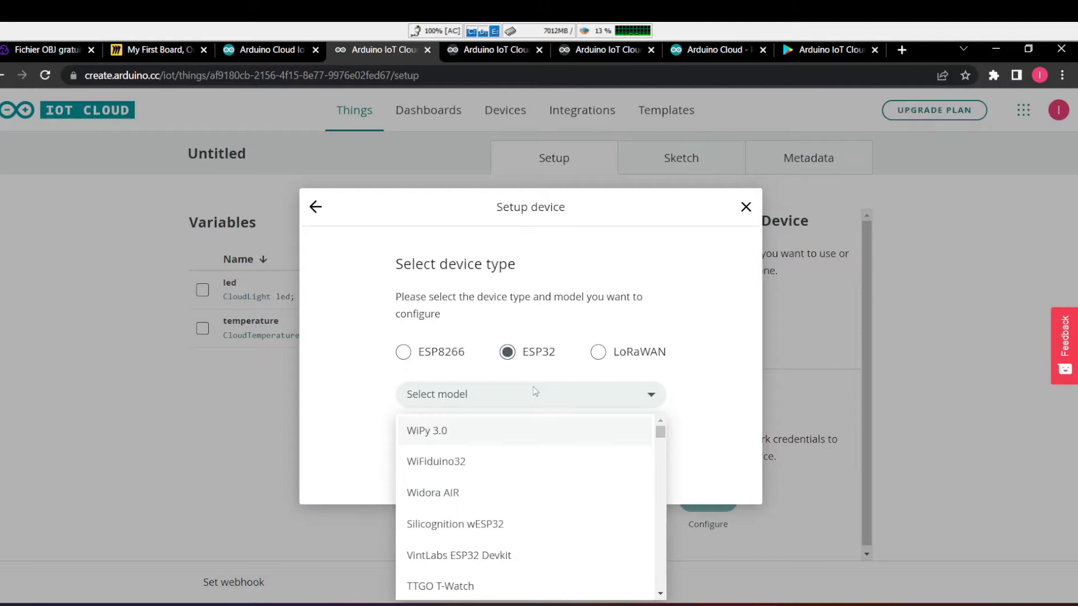
{"action": "type", "text": "dev"}
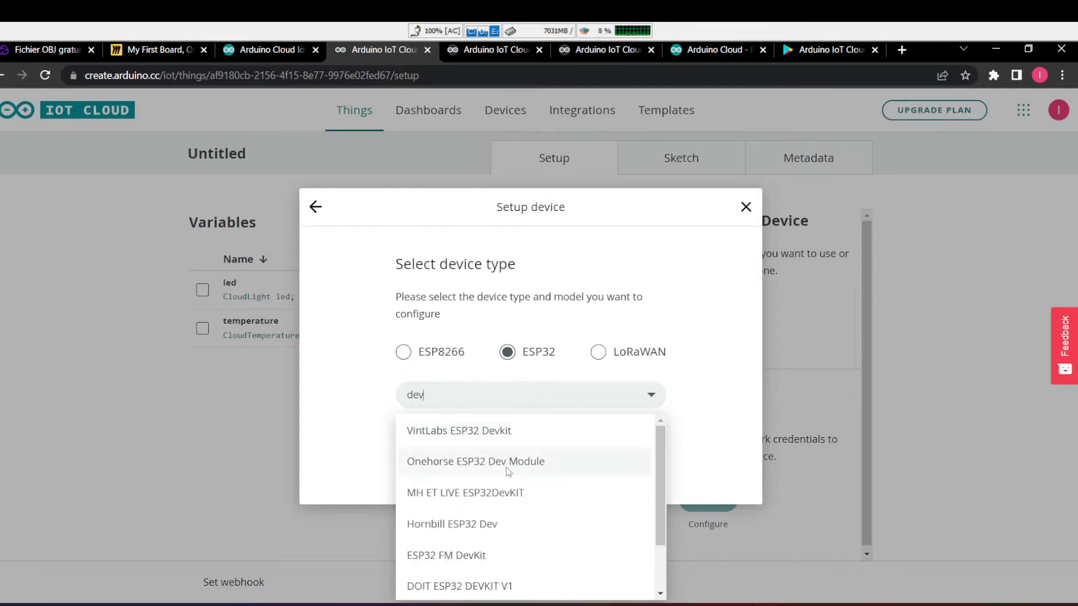
{"action": "left_click", "coordinate": [488, 587]}
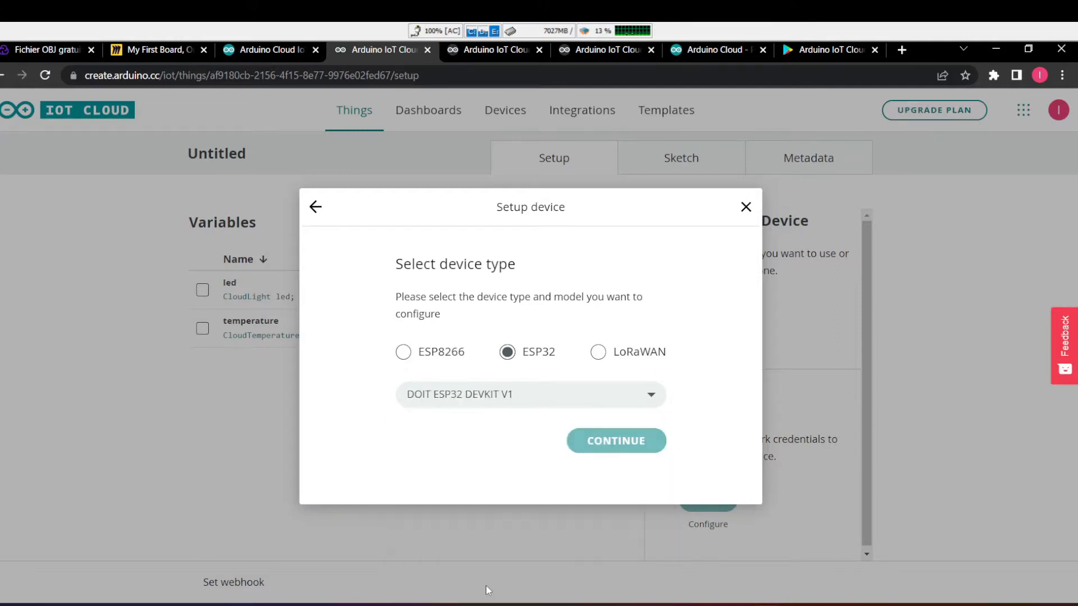
{"action": "left_click", "coordinate": [616, 441]}
Replace the suggested device name with iotest and proceed to its credentials.
{"action": "key", "text": "BackSpace"}
{"action": "key", "text": "BackSpace"}
{"action": "key", "text": "BackSpace"}
{"action": "key", "text": "BackSpace"}
{"action": "key", "text": "BackSpace"}
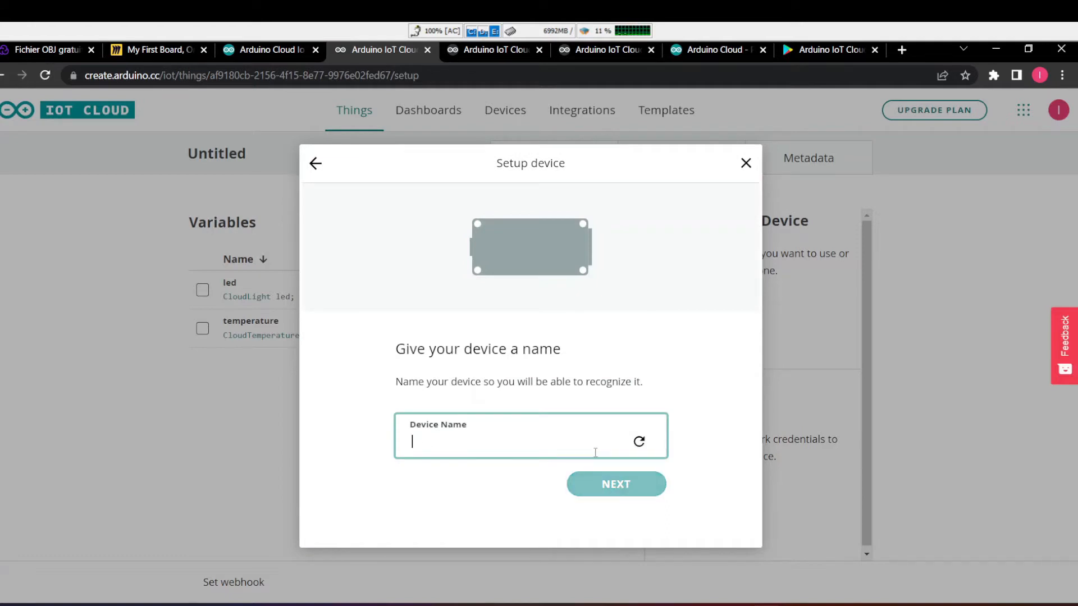
{"action": "type", "text": "iotest"}
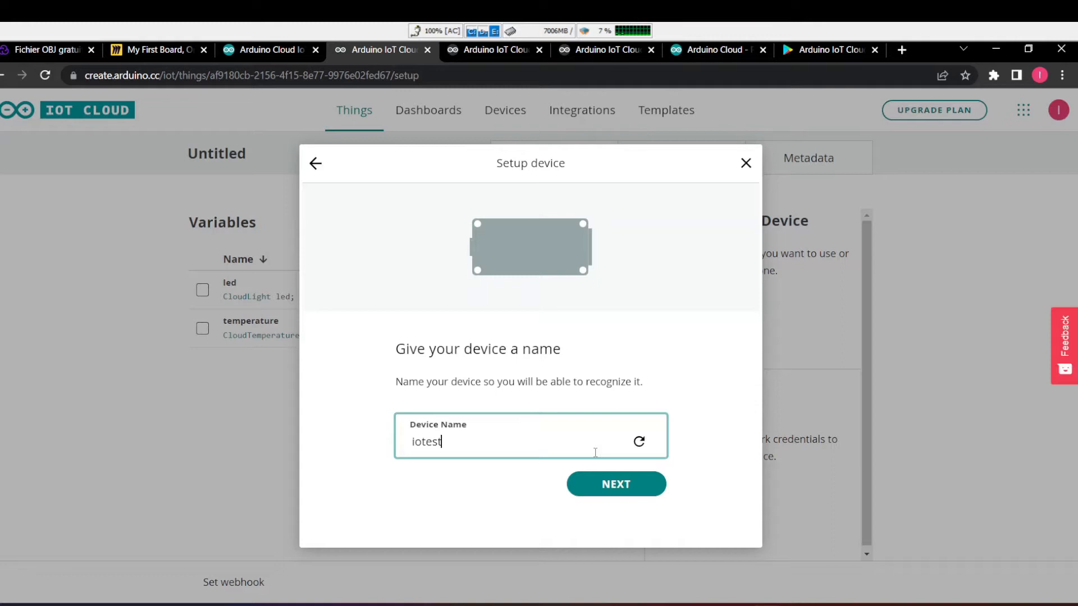
{"action": "left_click", "coordinate": [637, 492]}
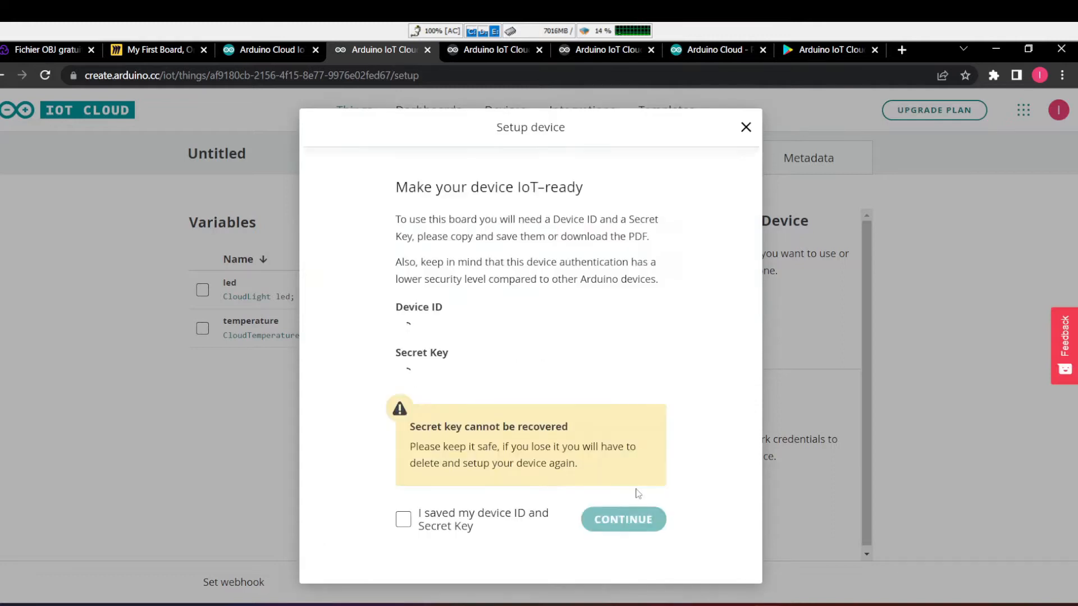
Download the PDF containing the device ID and secret key, and open it in the browser.
{"action": "scroll", "coordinate": [613, 383], "scroll_direction": "down", "scroll_amount": 2}
{"action": "scroll", "coordinate": [614, 383], "scroll_direction": "up", "scroll_amount": 1}
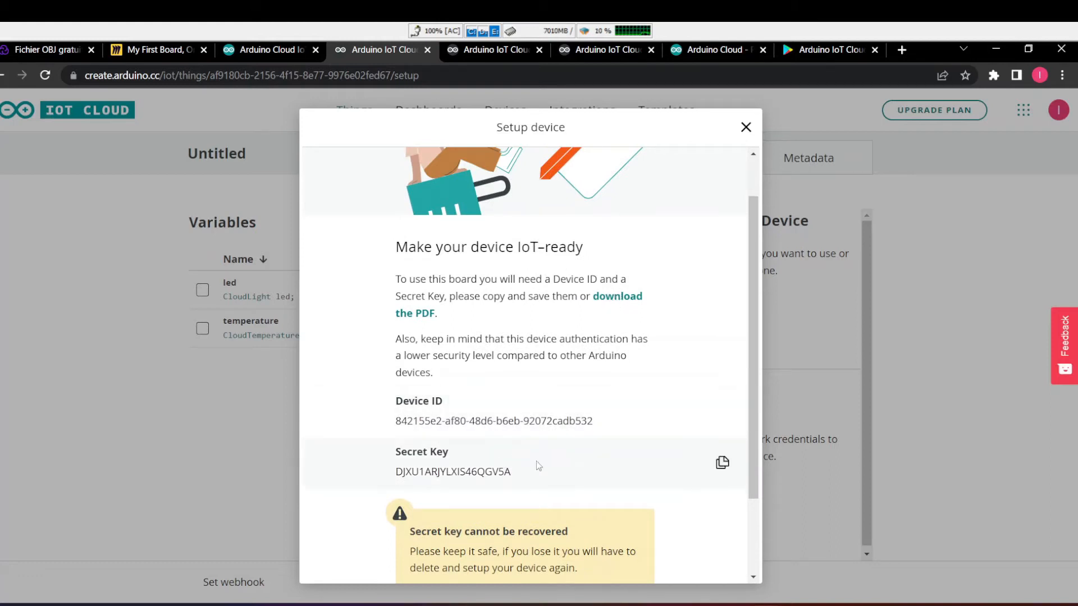
{"action": "left_click", "coordinate": [611, 296]}
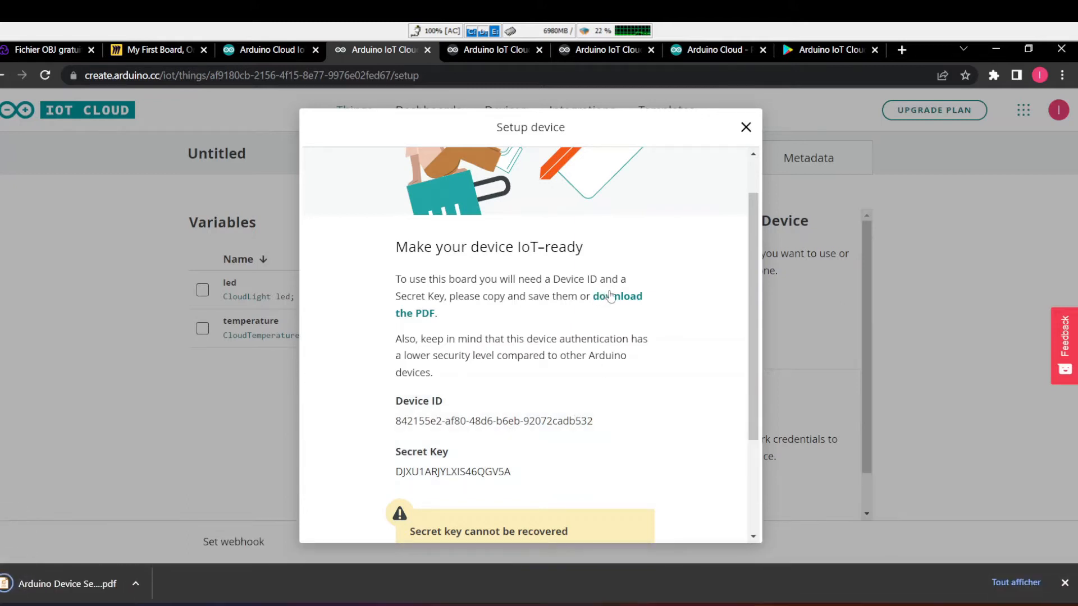
{"action": "left_click", "coordinate": [92, 586]}
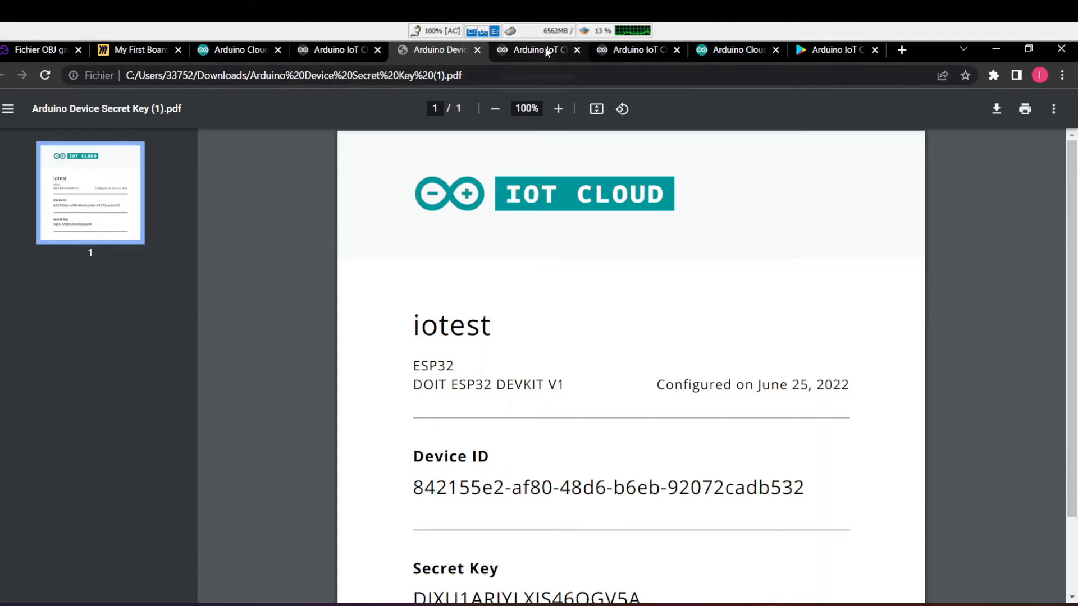
Close the two leftover Arduino IoT Cloud pages and view the device credentials in the PDF.
{"action": "left_click", "coordinate": [520, 51]}
{"action": "left_click", "coordinate": [602, 50]}
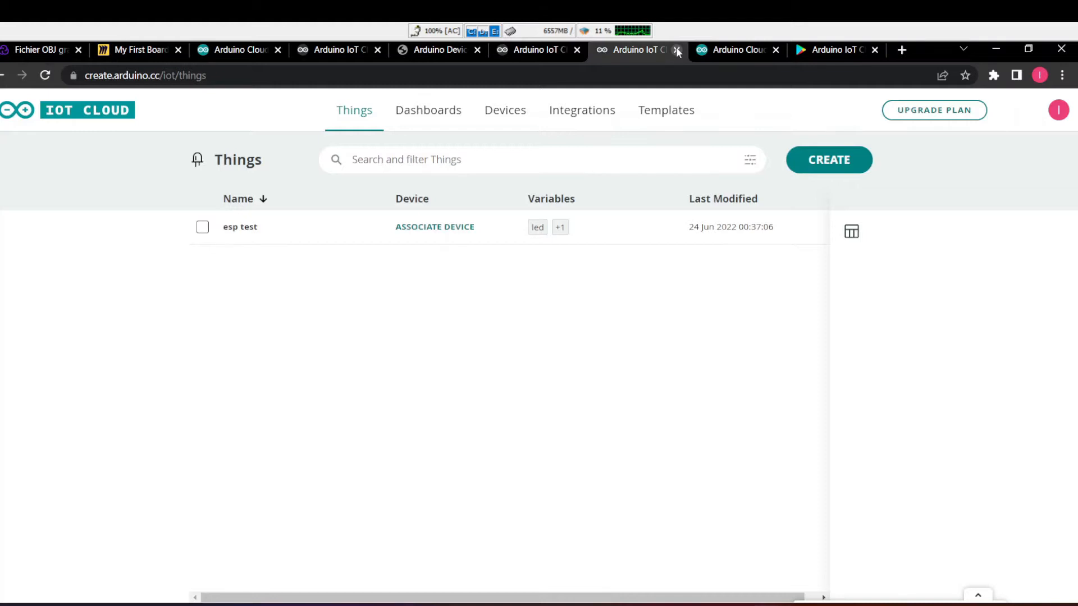
{"action": "left_click", "coordinate": [678, 51]}
{"action": "left_click", "coordinate": [577, 50]}
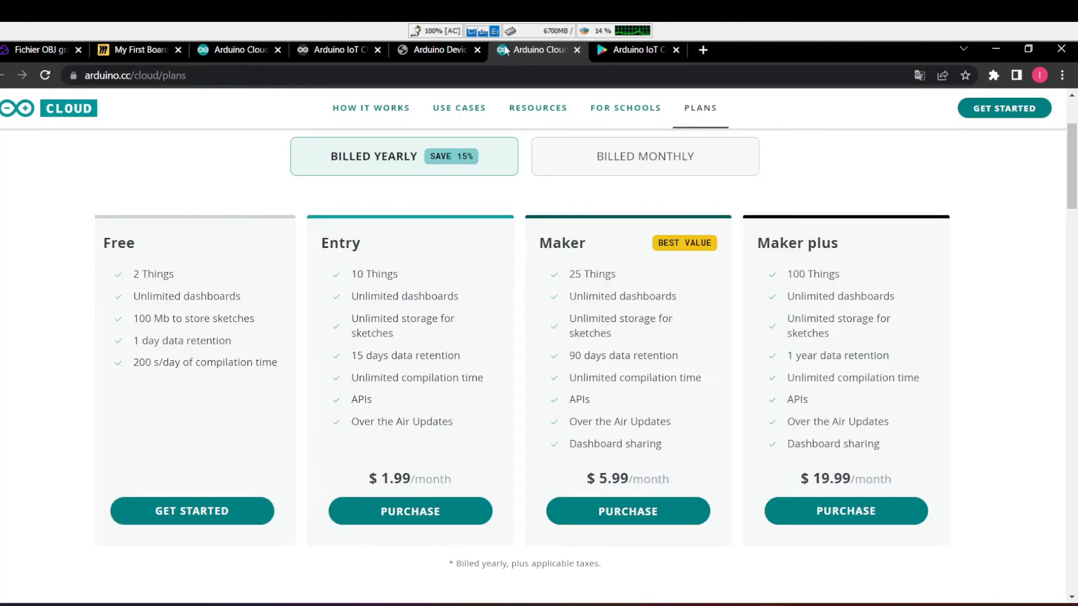
{"action": "left_click", "coordinate": [451, 52]}
{"action": "scroll", "coordinate": [438, 364], "scroll_direction": "down", "scroll_amount": 2}
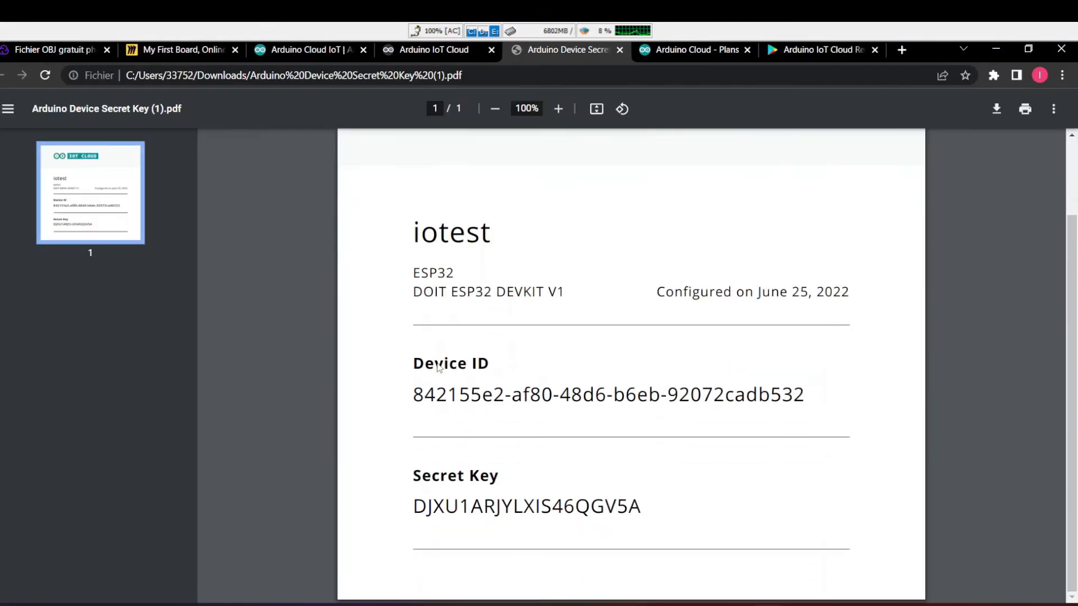
{"action": "scroll", "coordinate": [439, 367], "scroll_direction": "up", "scroll_amount": 1}
Return to the device setup, confirm that the device ID and secret key are saved, and finish the setup.
{"action": "left_click", "coordinate": [292, 49]}
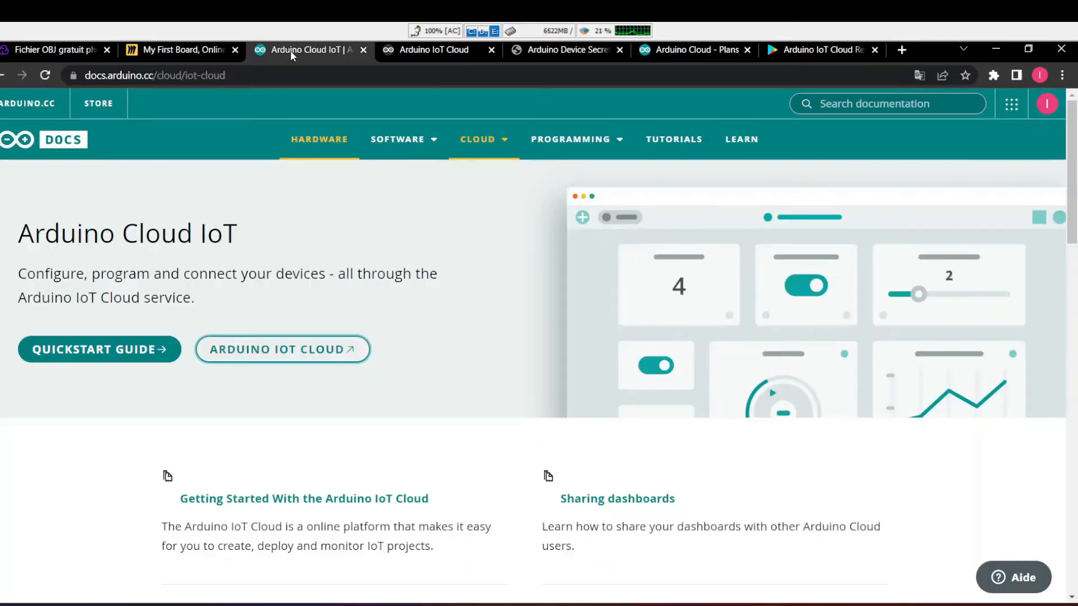
{"action": "left_click", "coordinate": [426, 53]}
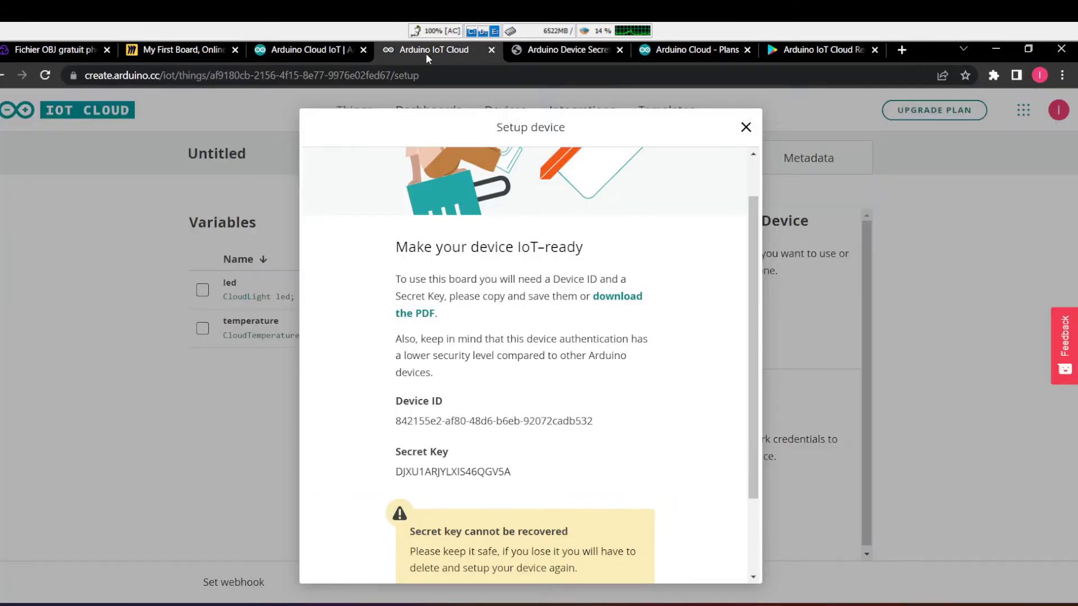
{"action": "scroll", "coordinate": [722, 408], "scroll_direction": "down", "scroll_amount": 2}
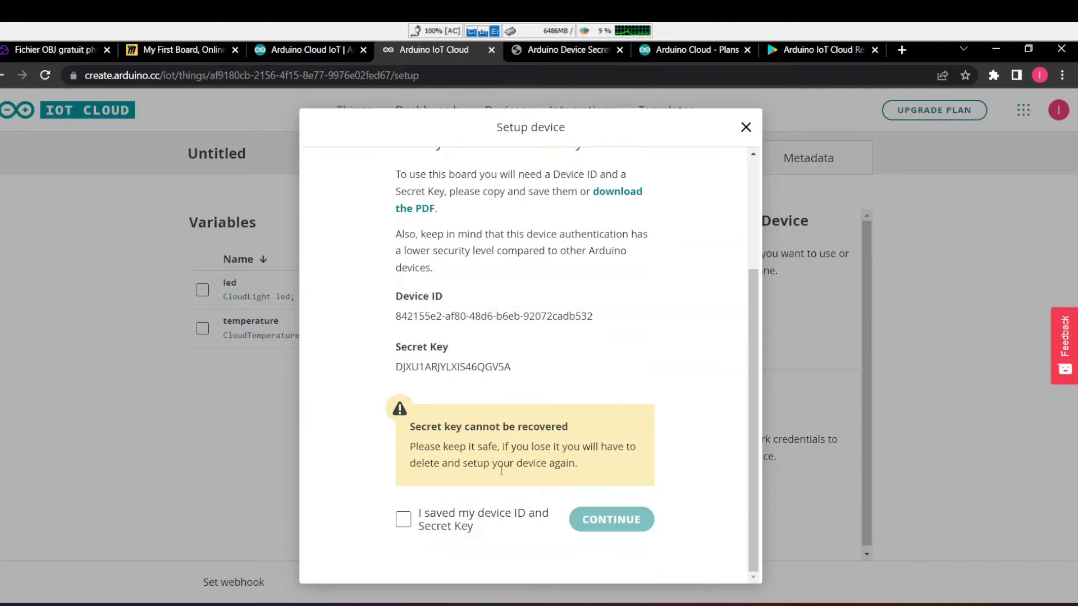
{"action": "left_click", "coordinate": [437, 515]}
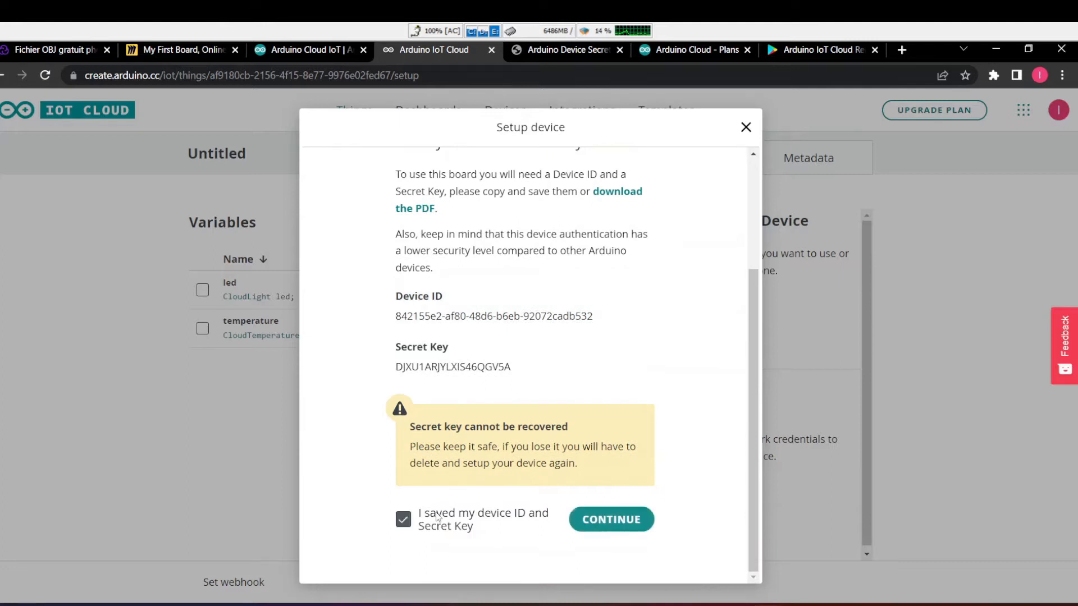
{"action": "left_click", "coordinate": [598, 522]}
{"action": "left_click", "coordinate": [629, 471]}
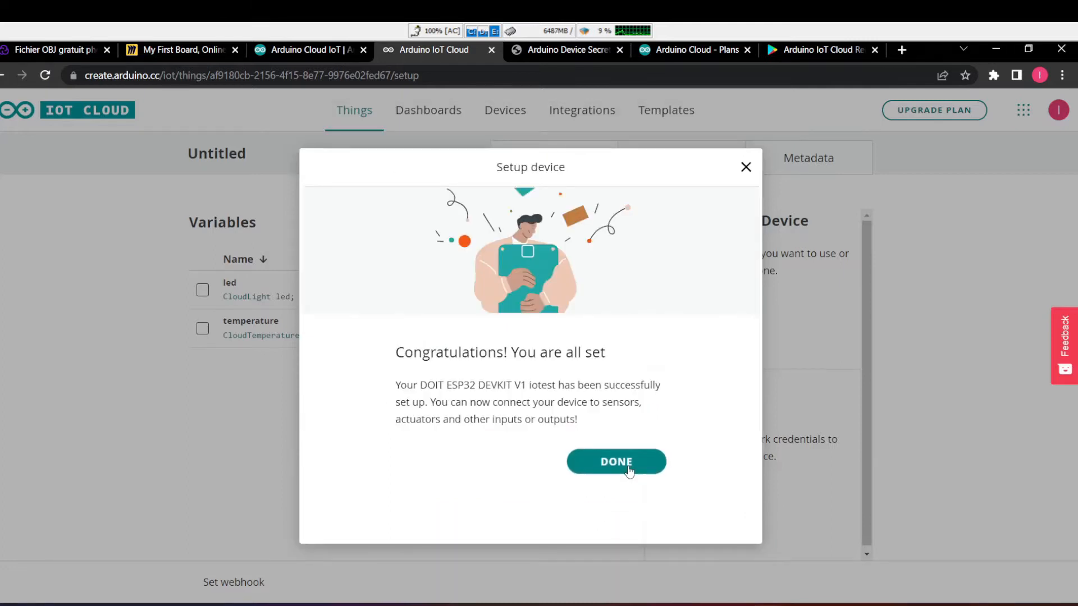
Open the Thing's network configuration, set the Wi-Fi name to alt237 and enter the Wi-Fi password.
{"action": "scroll", "coordinate": [722, 476], "scroll_direction": "down", "scroll_amount": 1}
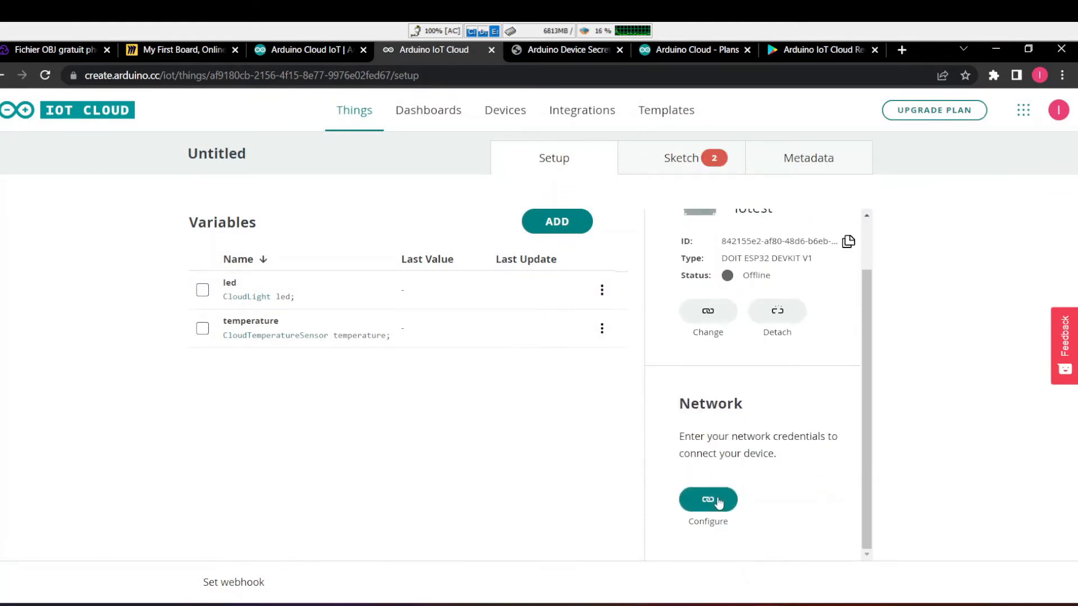
{"action": "left_click", "coordinate": [719, 502]}
{"action": "left_click", "coordinate": [539, 303]}
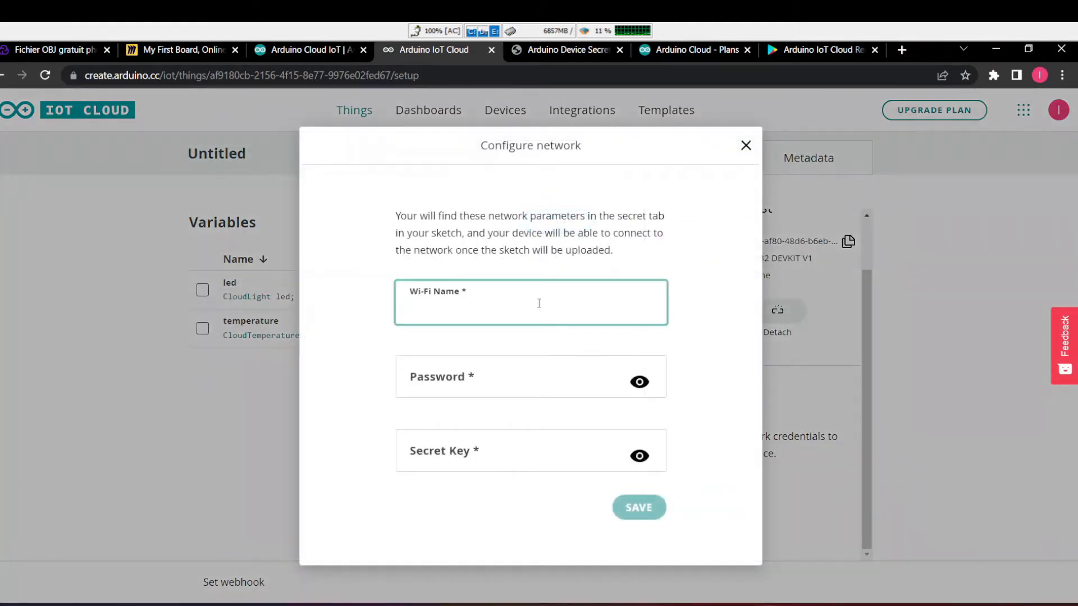
{"action": "type", "text": "alt237"}
{"action": "left_click", "coordinate": [490, 388]}
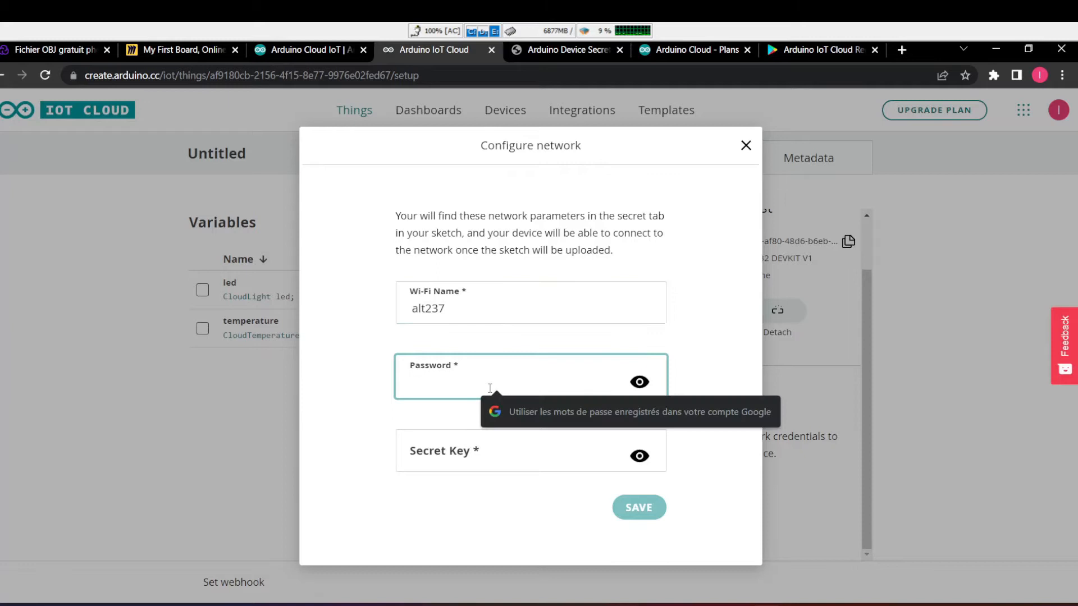
{"action": "type", "text": "aa"}
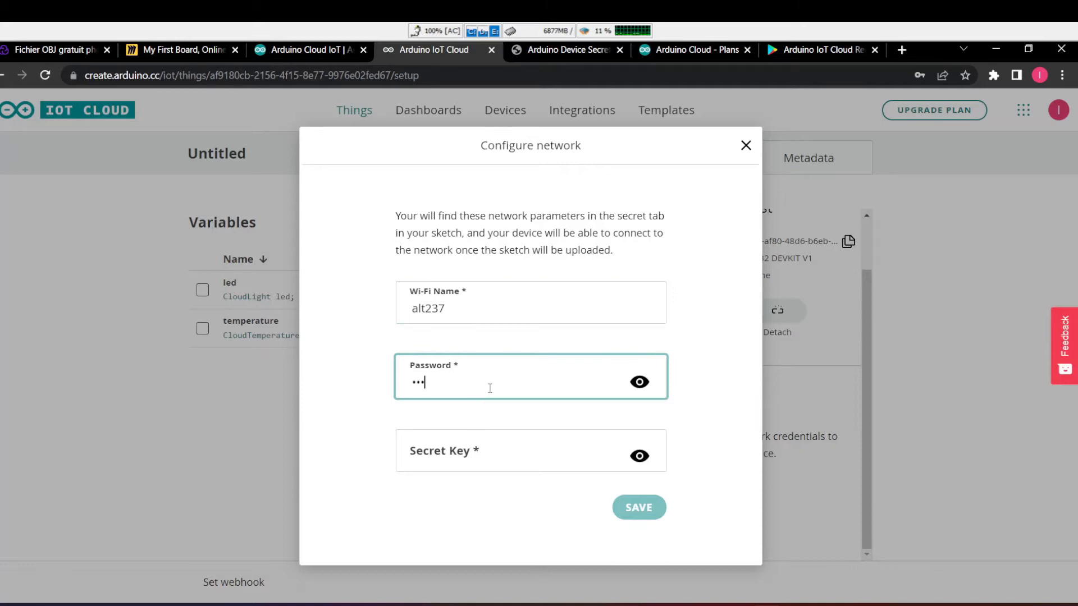
{"action": "type", "text": "a"}
{"action": "key", "text": "BackSpace"}
{"action": "key", "text": "BackSpace"}
{"action": "key", "text": "BackSpace"}
{"action": "key", "text": "BackSpace"}
{"action": "key", "text": "BackSpace"}
{"action": "key", "text": "BackSpace"}
{"action": "key", "text": "BackSpace"}
{"action": "type", "text": "aaaaaaa"}
Make the network configuration's Secret Key field active and copy the device's secret key from the downloaded PDF.
{"action": "left_click", "coordinate": [475, 451]}
{"action": "left_click", "coordinate": [572, 52]}
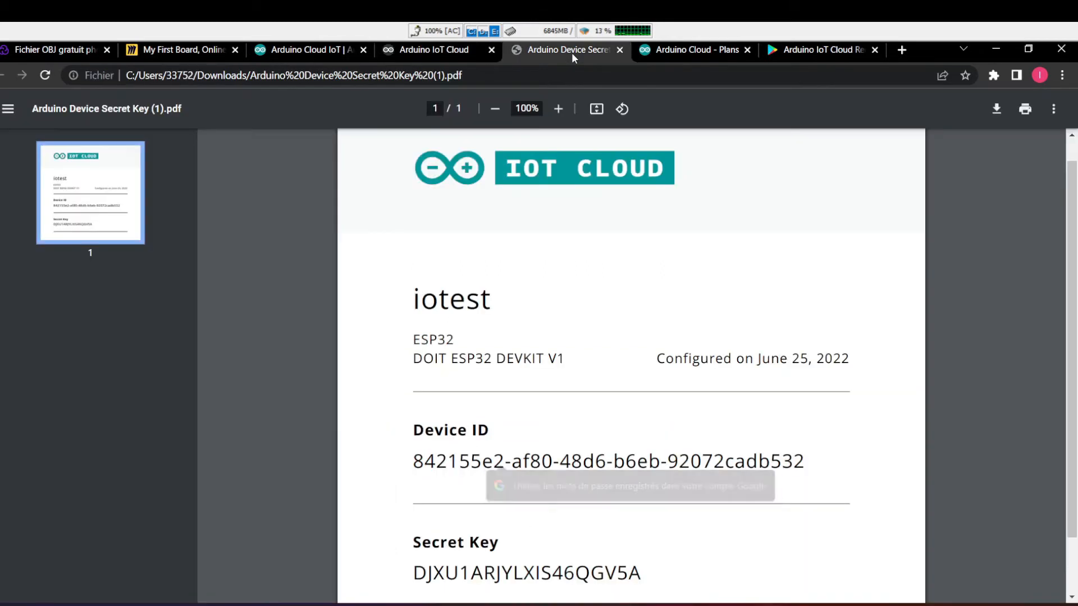
{"action": "scroll", "coordinate": [523, 483], "scroll_direction": "down", "scroll_amount": 1}
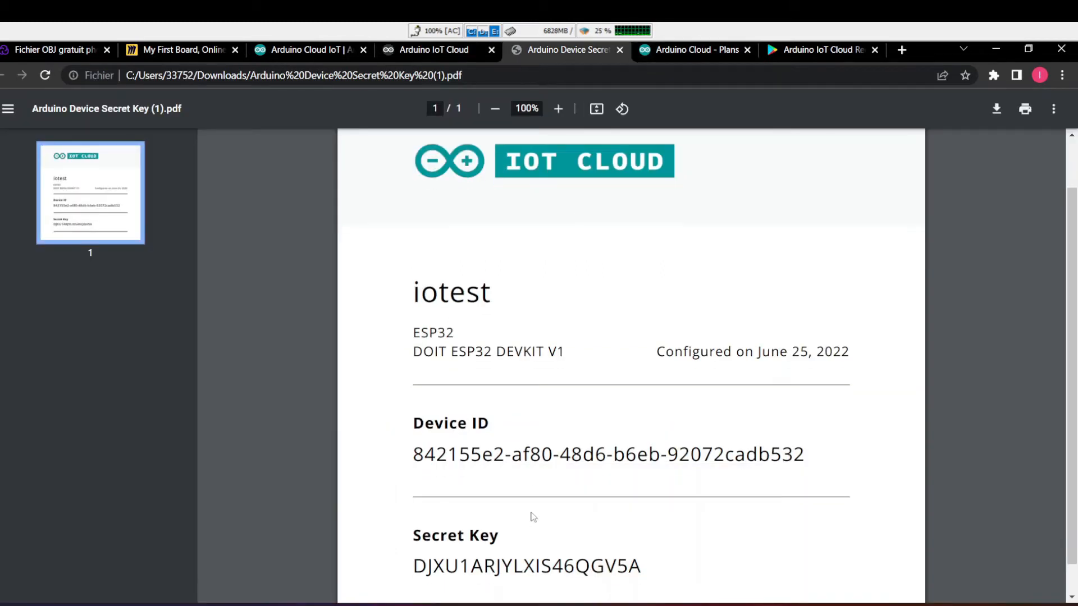
{"action": "left_click", "coordinate": [435, 55]}
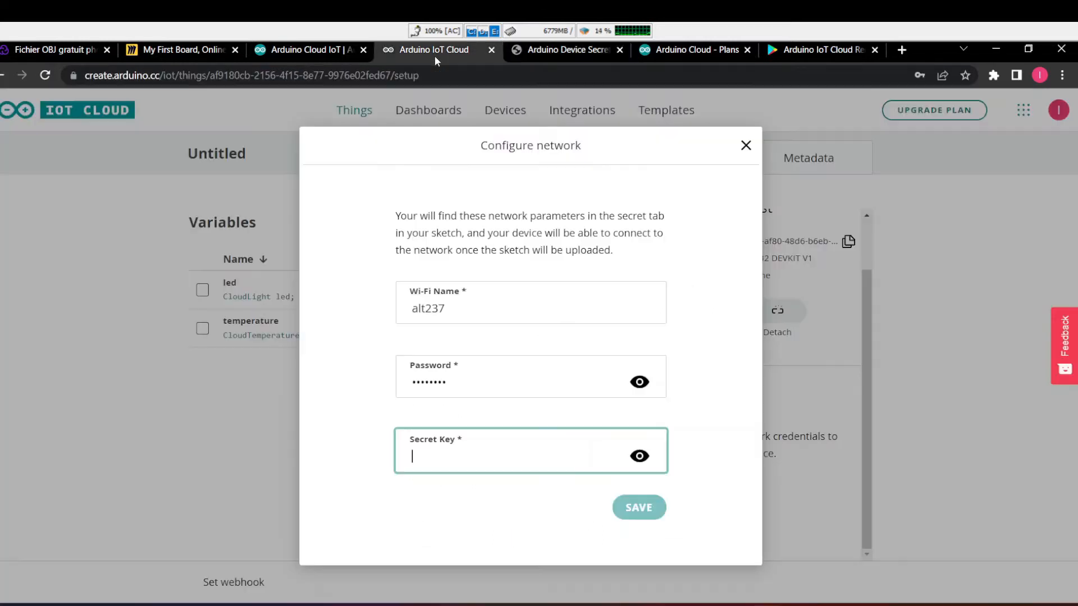
{"action": "left_click", "coordinate": [562, 51]}
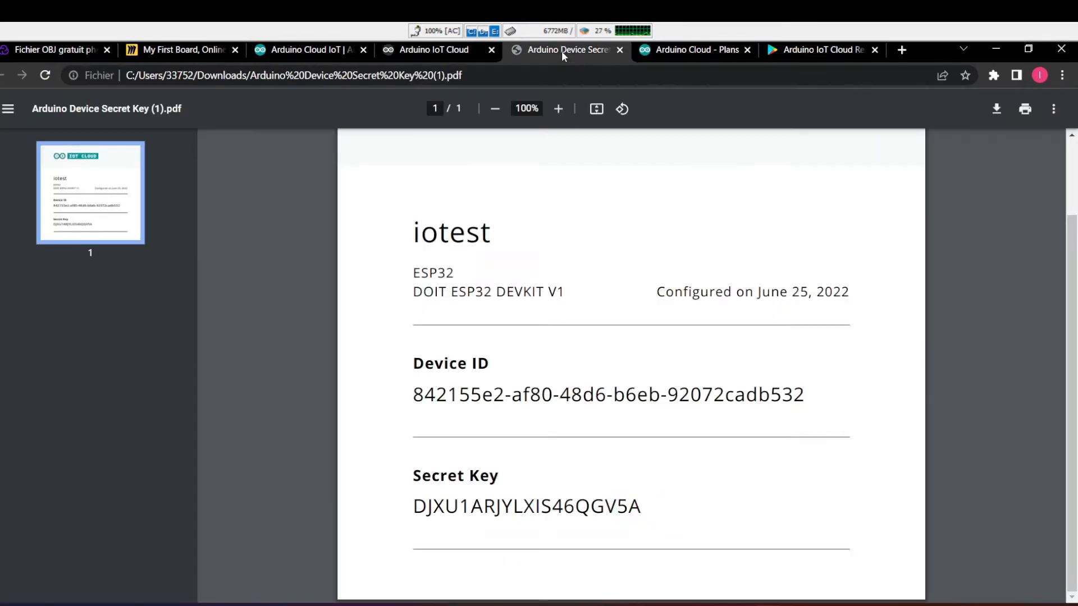
{"action": "left_click_drag", "start_coordinate": [647, 511], "coordinate": [413, 496]}
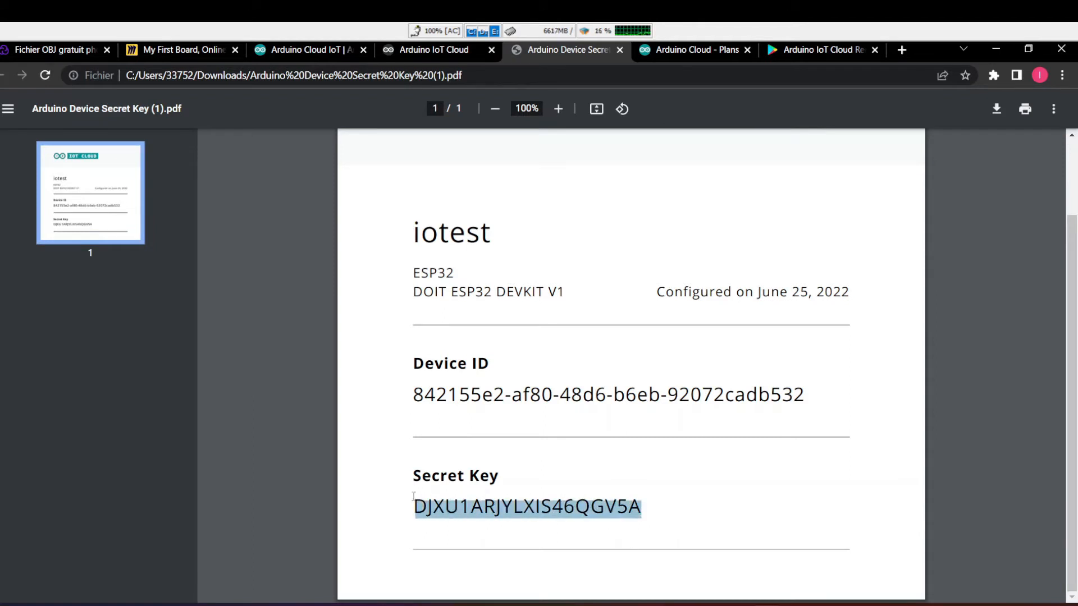
Paste the device's secret key into the network configuration and try to save the credentials.
{"action": "left_click", "coordinate": [439, 58]}
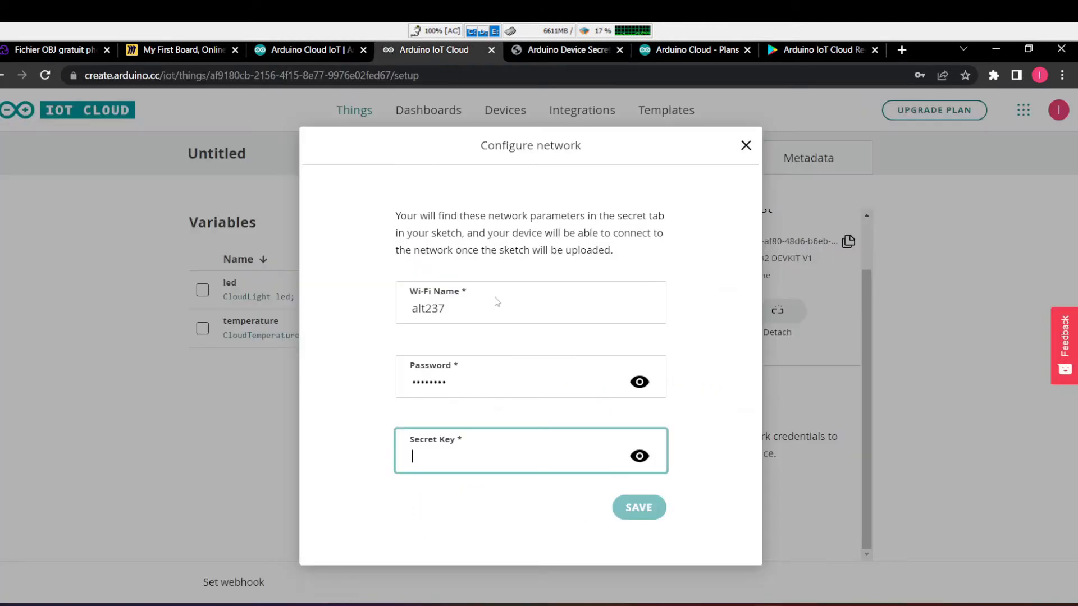
{"action": "key", "text": "ctrl+v"}
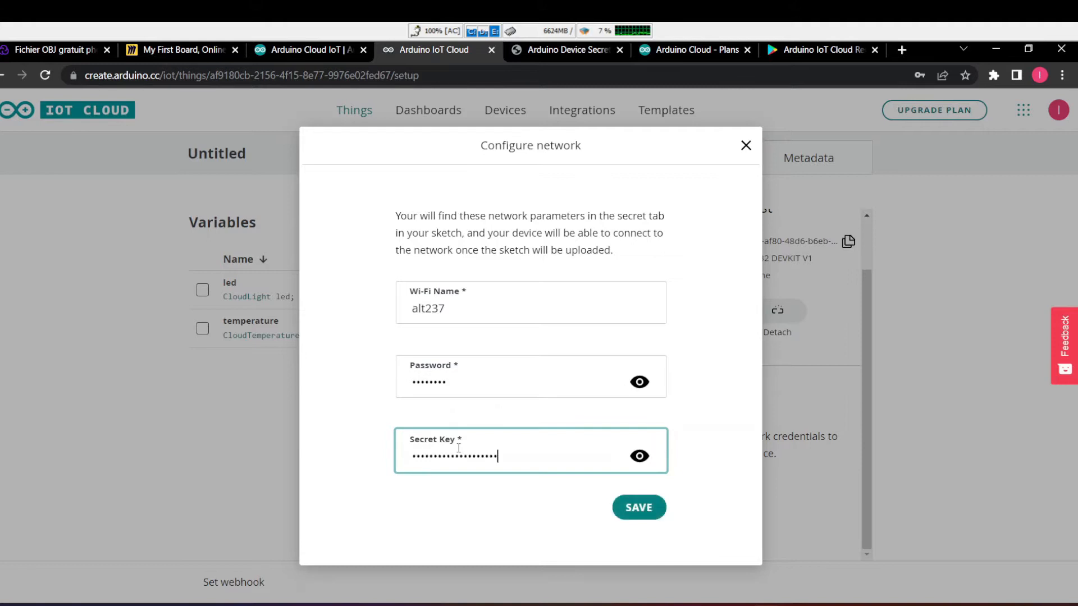
{"action": "left_click", "coordinate": [634, 509]}
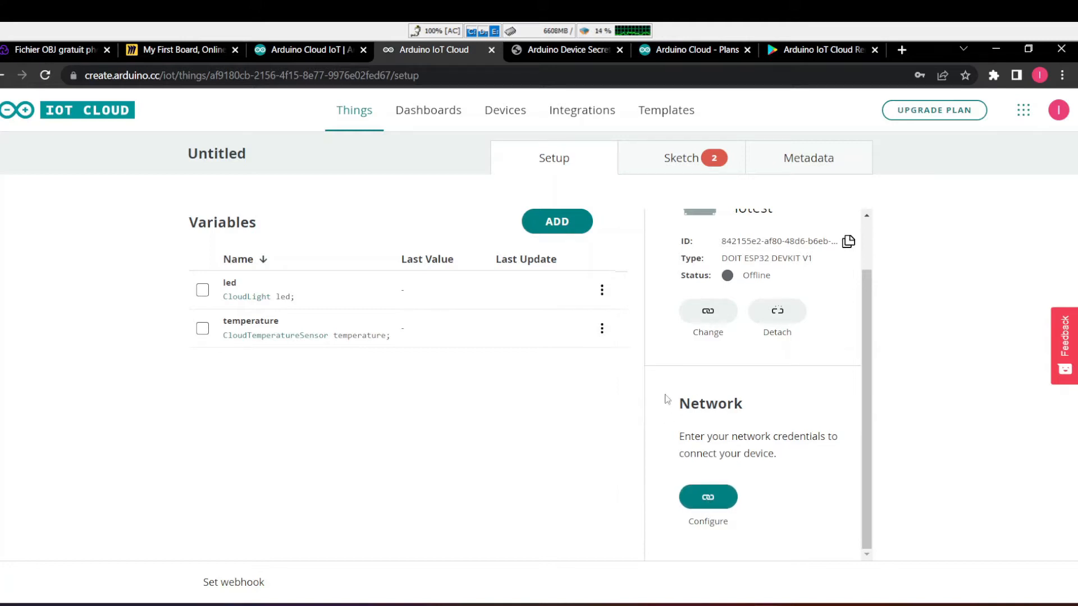
Reopen the Thing's network configuration, set the Wi-Fi name to alt237 and enter the Wi-Fi password.
{"action": "scroll", "coordinate": [653, 382], "scroll_direction": "up", "scroll_amount": 1}
{"action": "scroll", "coordinate": [653, 383], "scroll_direction": "up", "scroll_amount": 1}
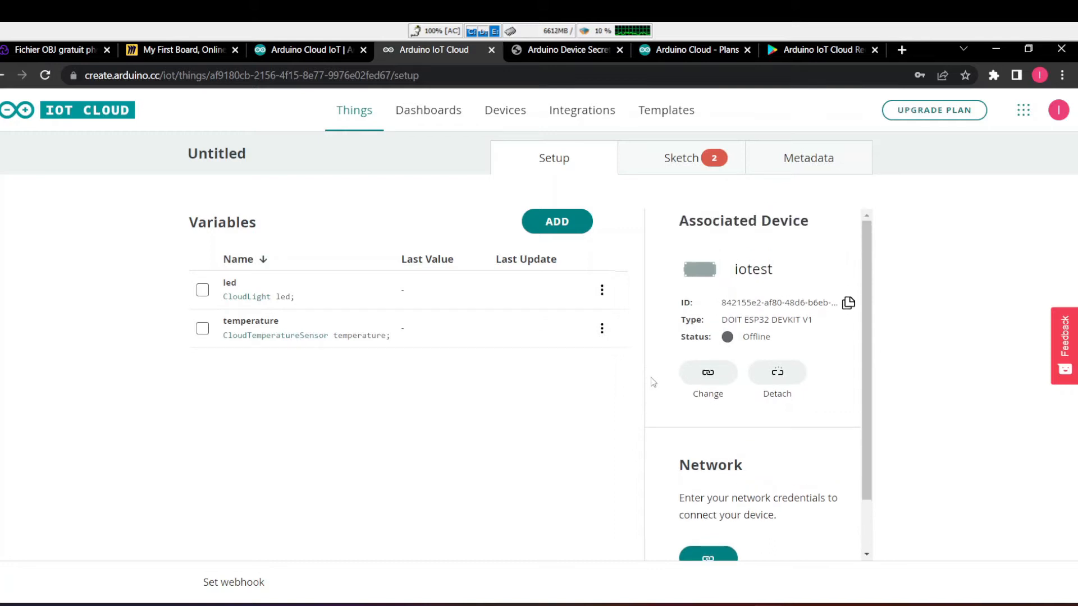
{"action": "scroll", "coordinate": [653, 383], "scroll_direction": "down", "scroll_amount": 2}
{"action": "left_click", "coordinate": [708, 497]}
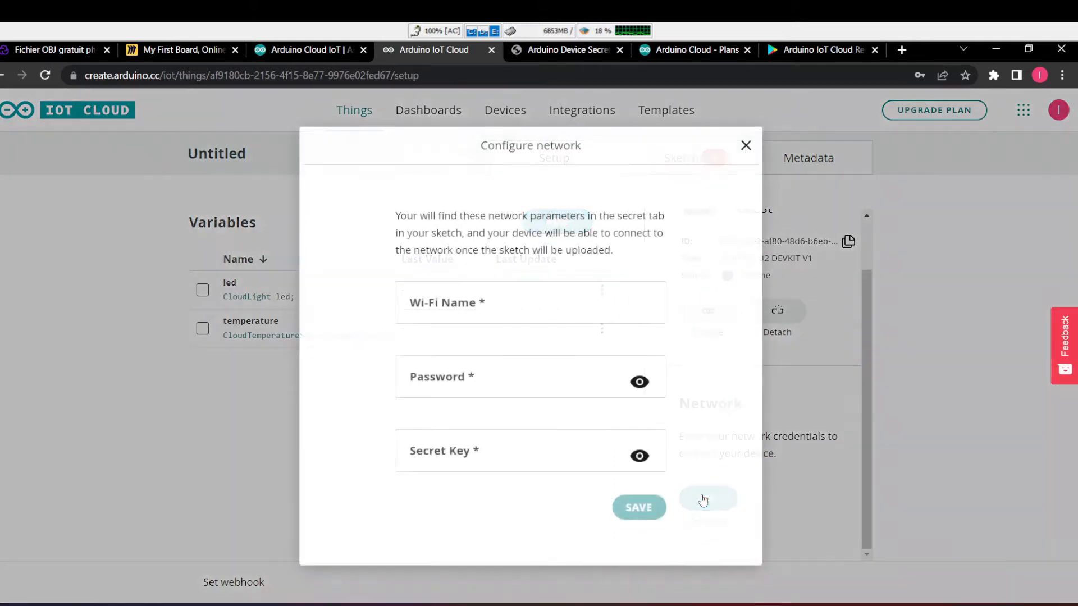
{"action": "left_click", "coordinate": [515, 316]}
{"action": "type", "text": "alt237"}
{"action": "left_click", "coordinate": [514, 372]}
{"action": "type", "text": "•••••••"}
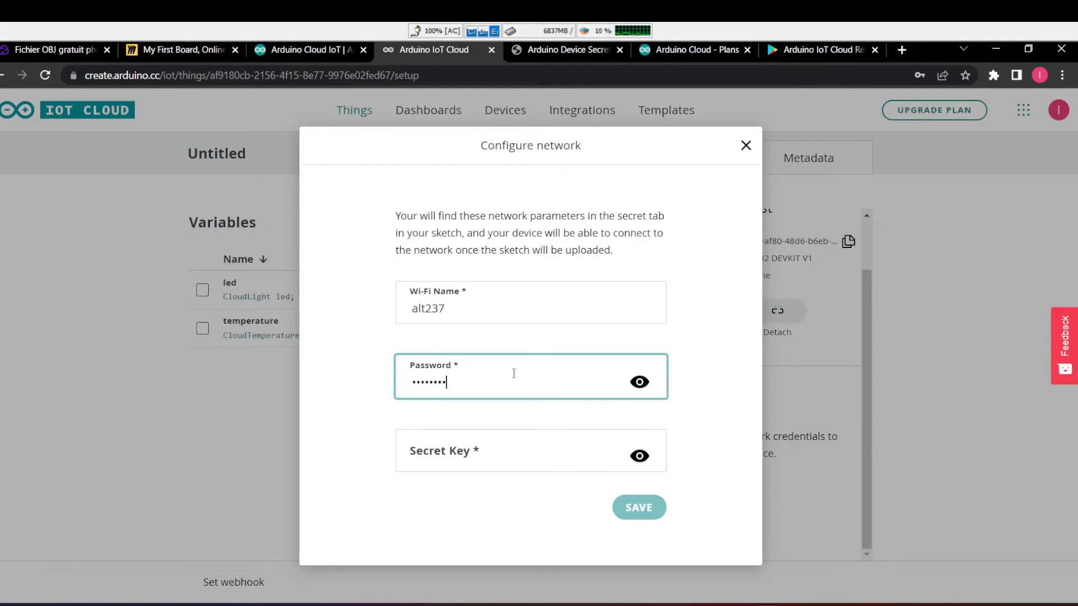
Paste the device's secret key into the Secret Key field and save the network credentials.
{"action": "left_click", "coordinate": [501, 434]}
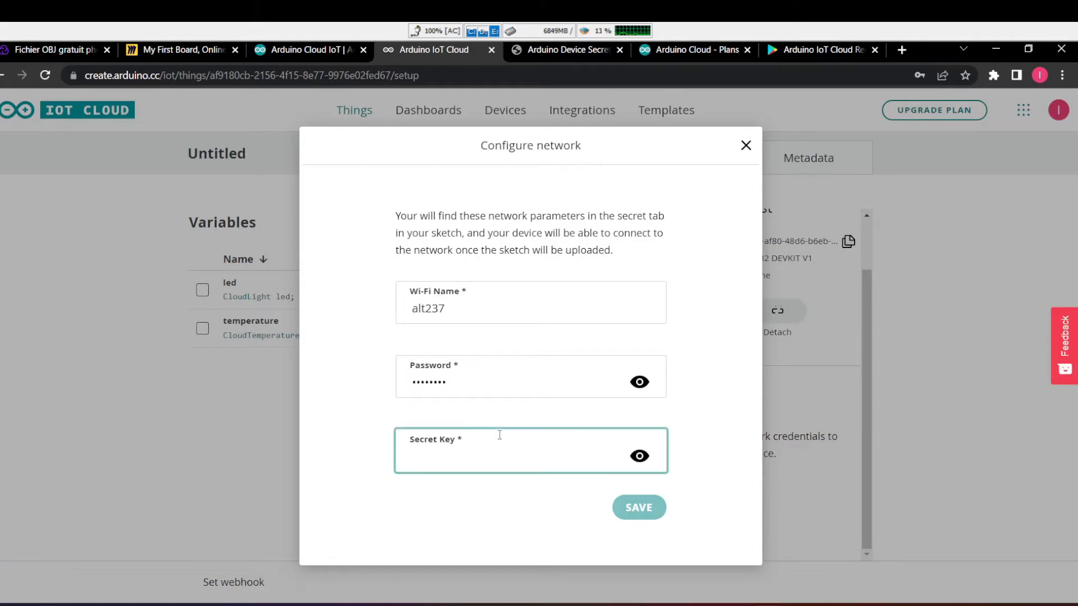
{"action": "key", "text": "ctrl+v"}
{"action": "left_click", "coordinate": [639, 509]}
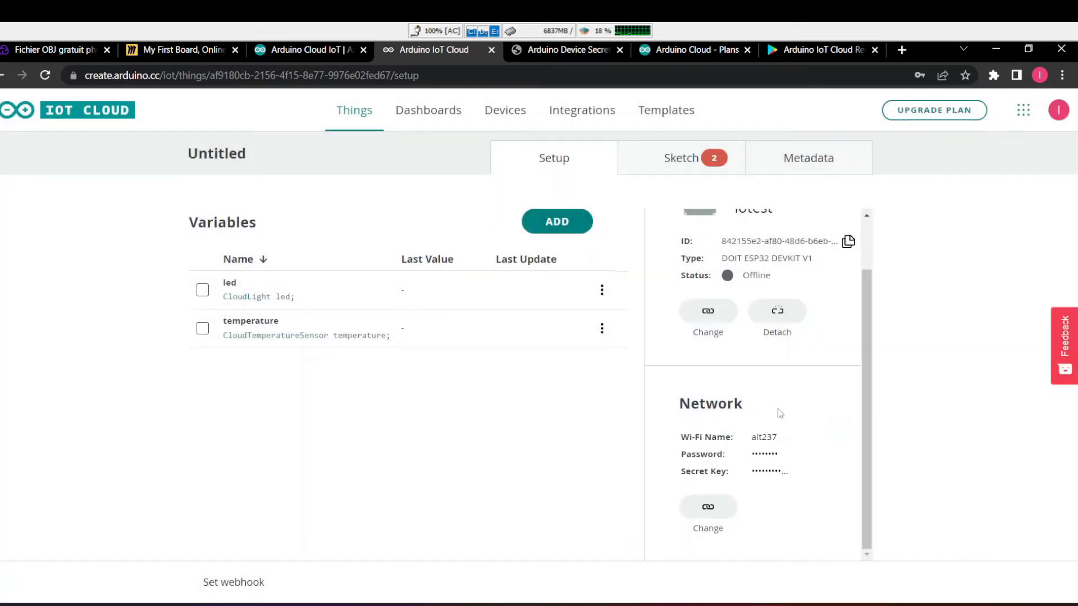
{"action": "scroll", "coordinate": [778, 413], "scroll_direction": "up", "scroll_amount": 2}
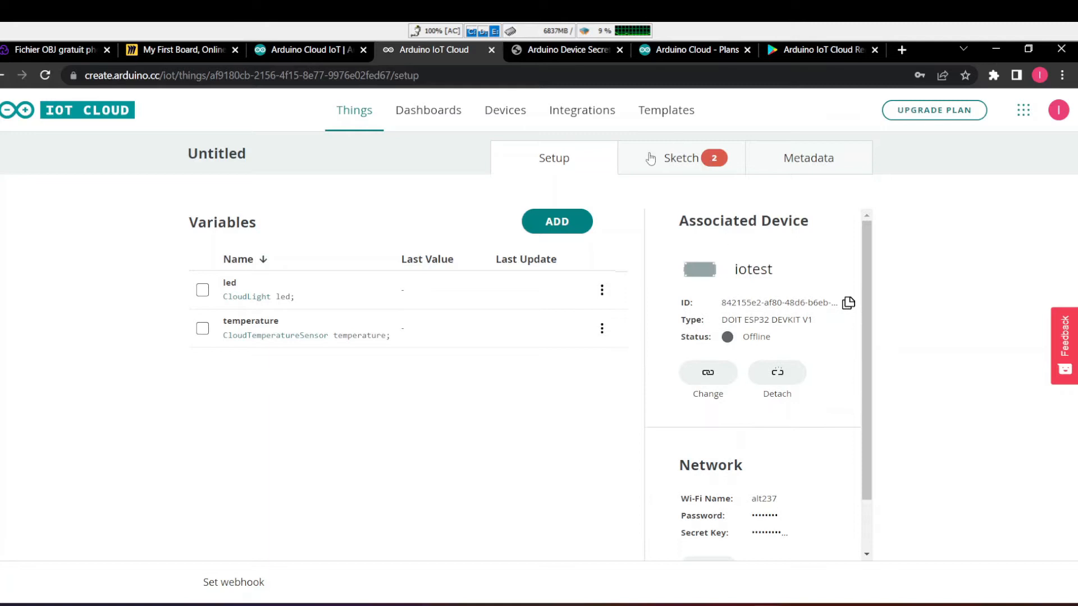
{"action": "left_click", "coordinate": [430, 124]}
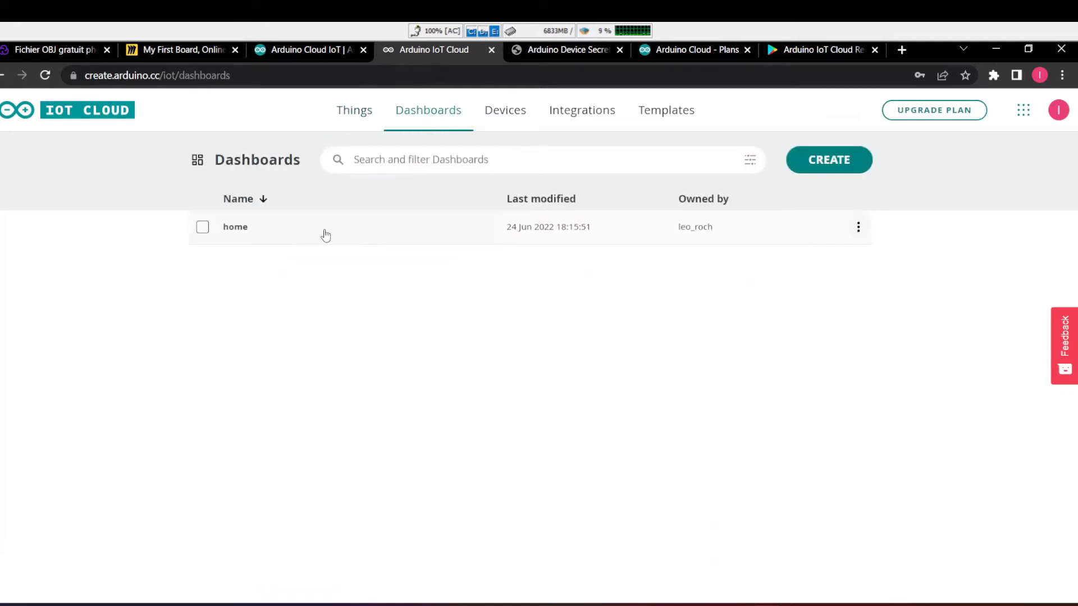
{"action": "left_click", "coordinate": [366, 119]}
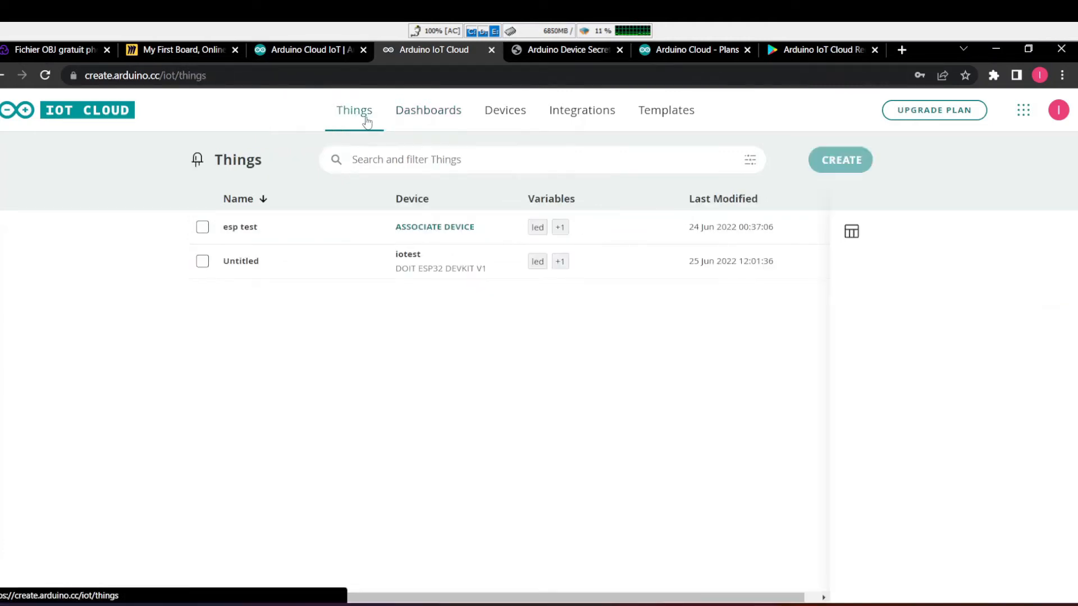
{"action": "left_click", "coordinate": [281, 266]}
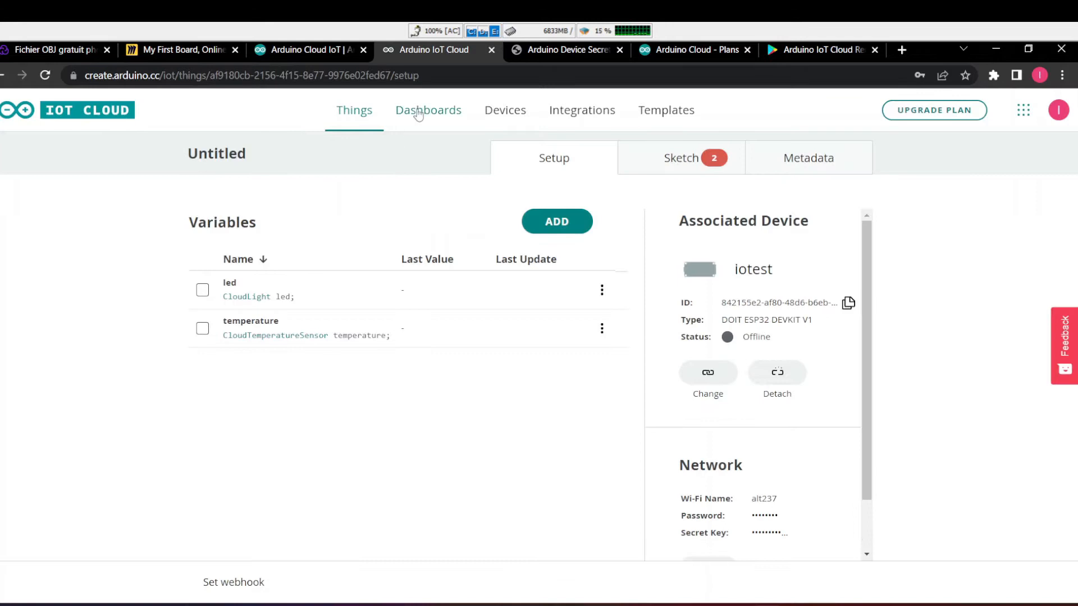
Create a new dashboard from the dashboards list and switch it to edit mode.
{"action": "left_click", "coordinate": [419, 111]}
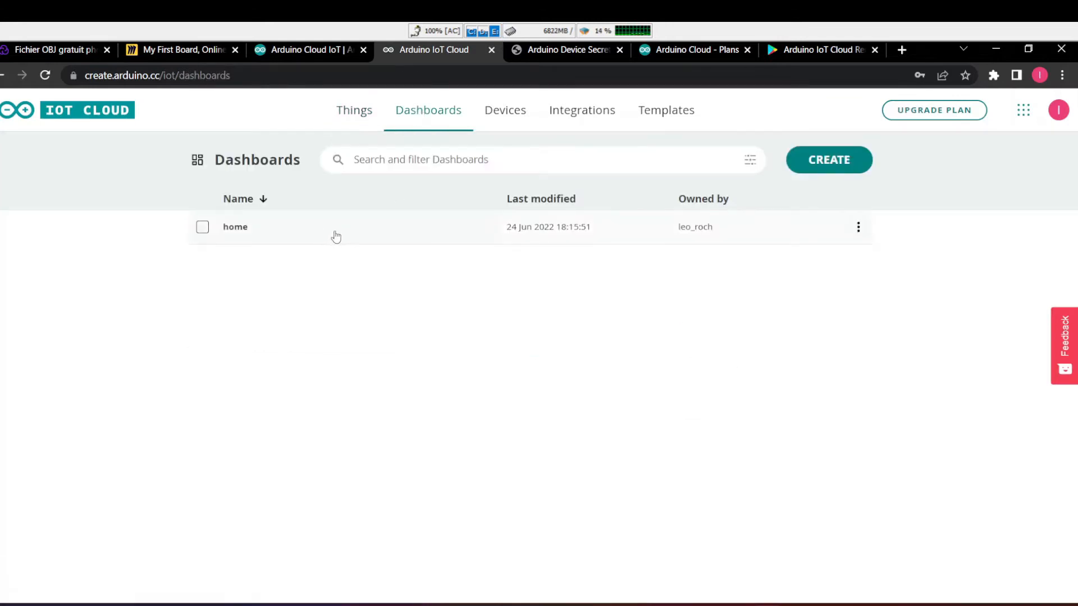
{"action": "left_click", "coordinate": [827, 163]}
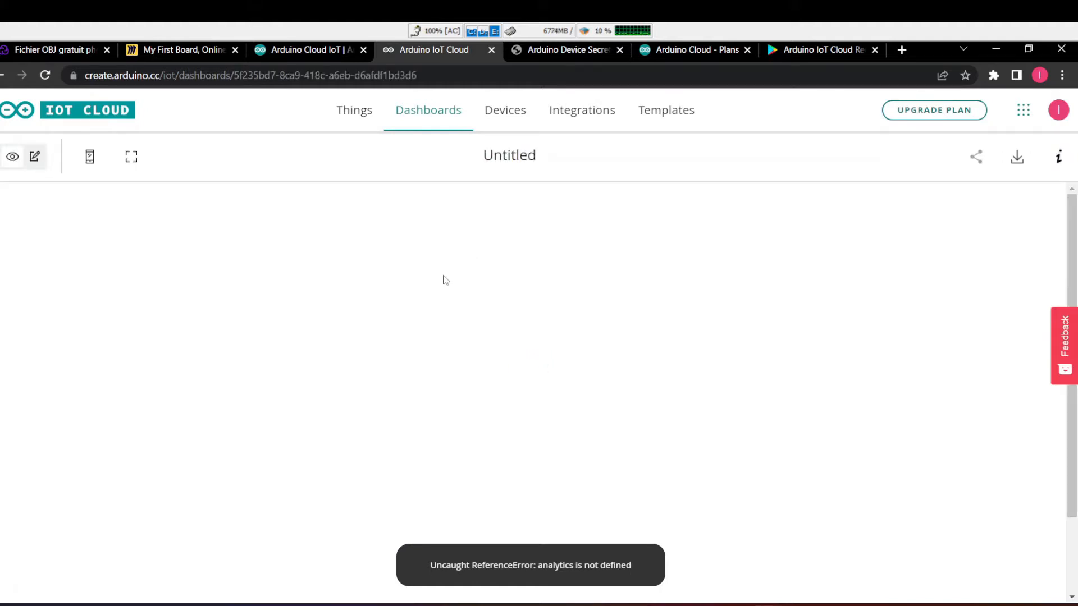
{"action": "left_click", "coordinate": [32, 158]}
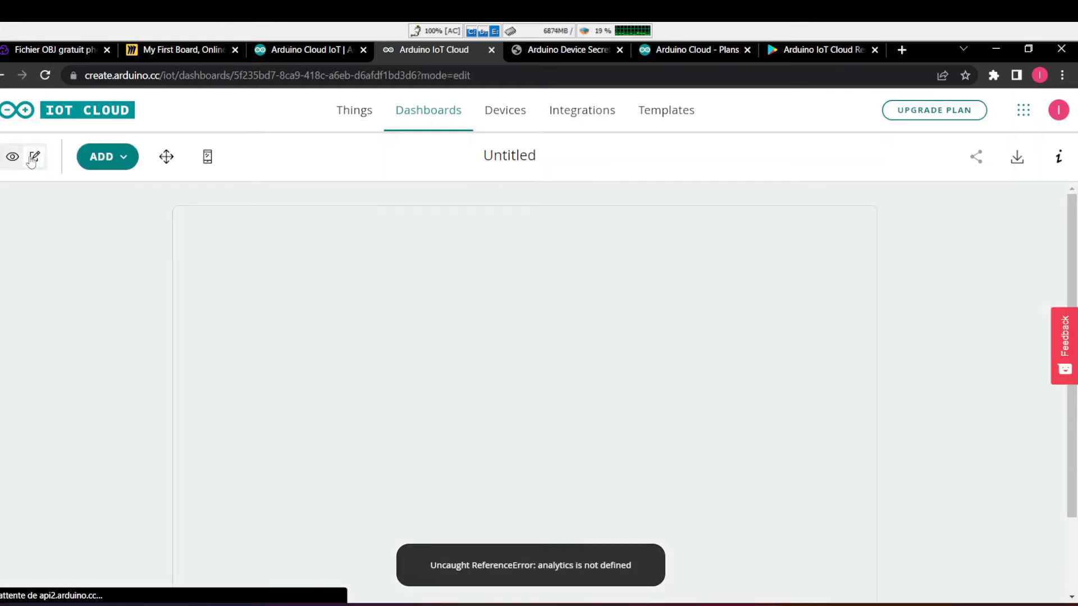
Add a Switch widget to the new dashboard and reload the blank page.
{"action": "left_click", "coordinate": [102, 162]}
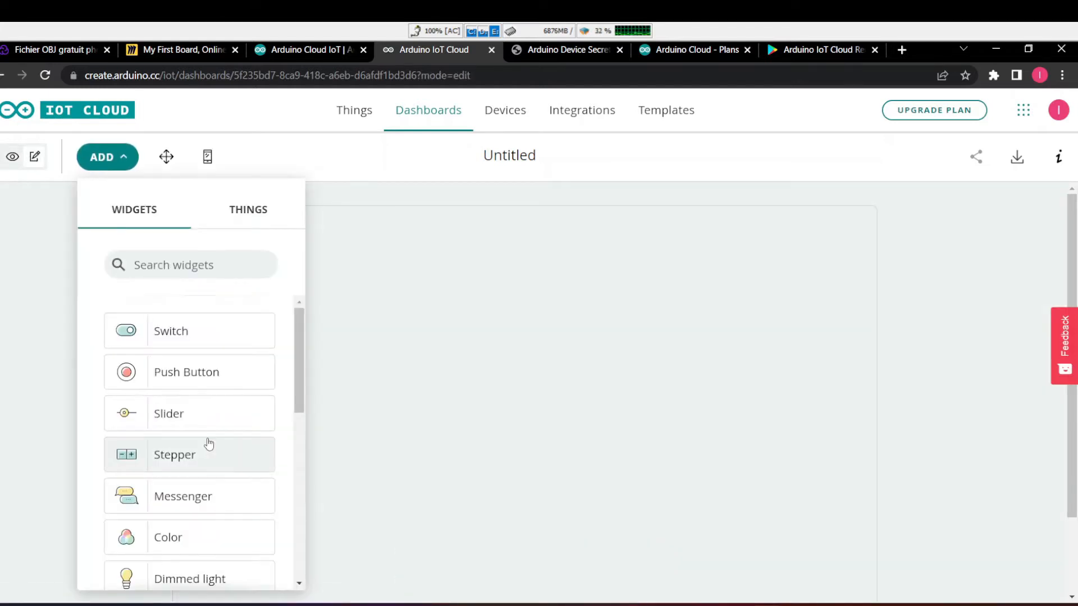
{"action": "left_click", "coordinate": [178, 347]}
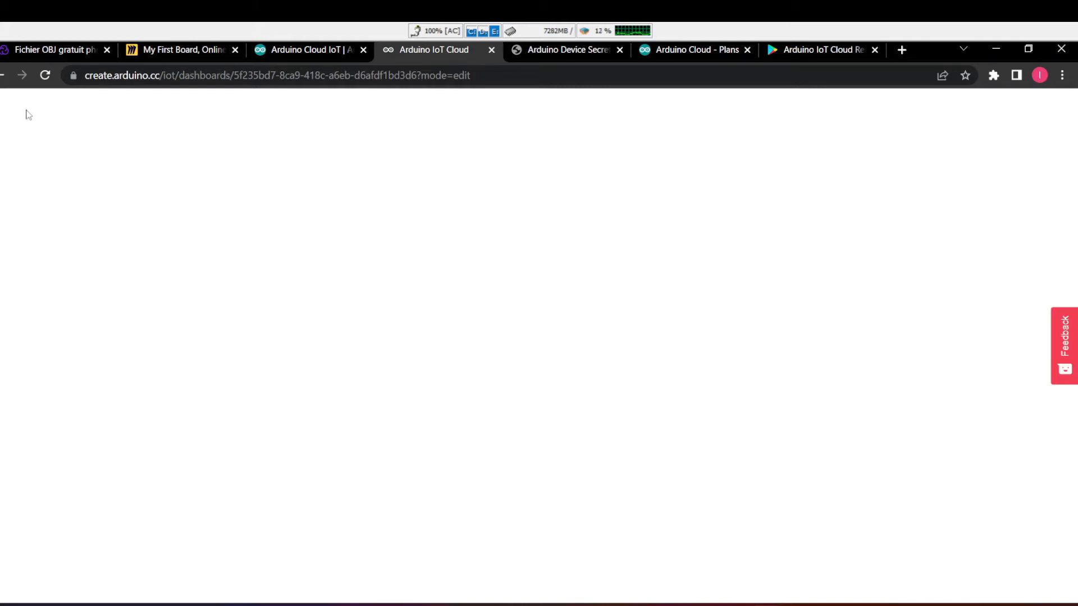
{"action": "left_click", "coordinate": [46, 76]}
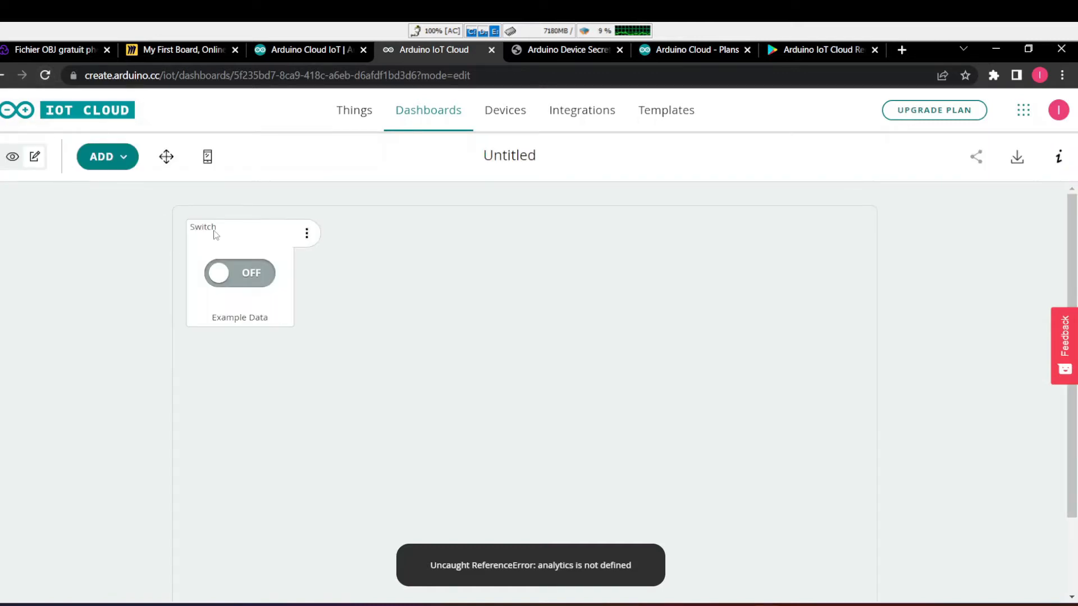
Open the Switch widget's settings and rename the widget as led.
{"action": "left_click", "coordinate": [307, 234]}
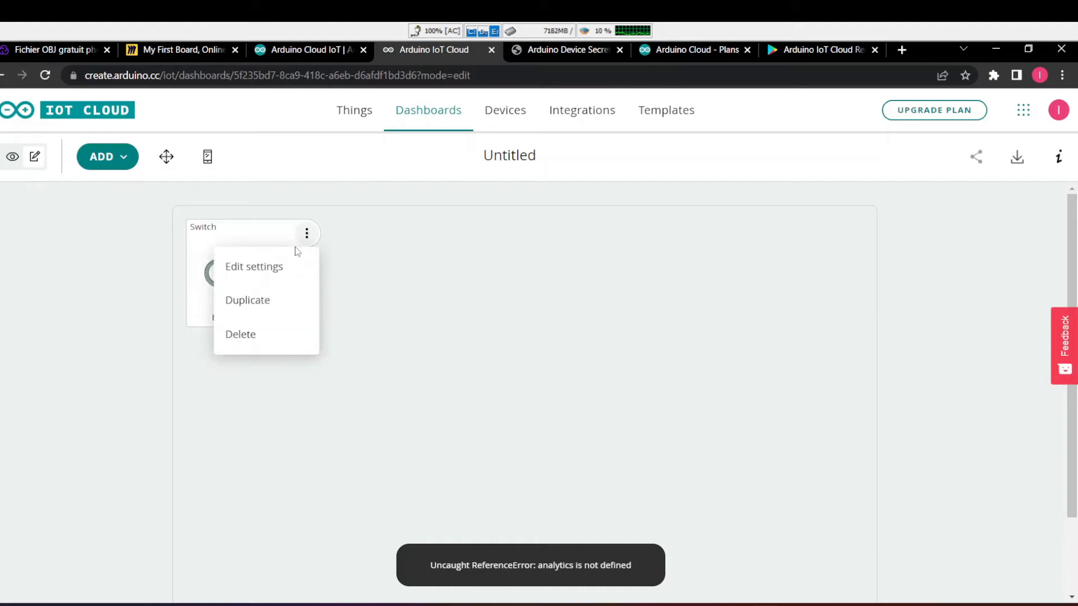
{"action": "left_click", "coordinate": [282, 279]}
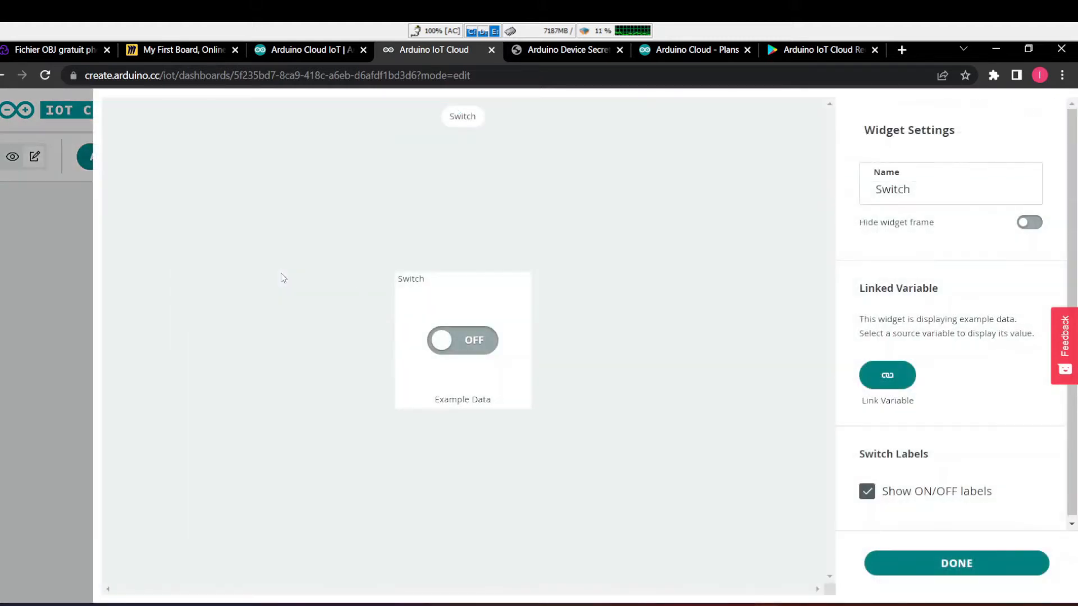
{"action": "double_click", "coordinate": [920, 199]}
{"action": "type", "text": "led"}
Link the switch widget to the led variable of the Untitled Thing and finish its settings.
{"action": "left_click", "coordinate": [896, 375]}
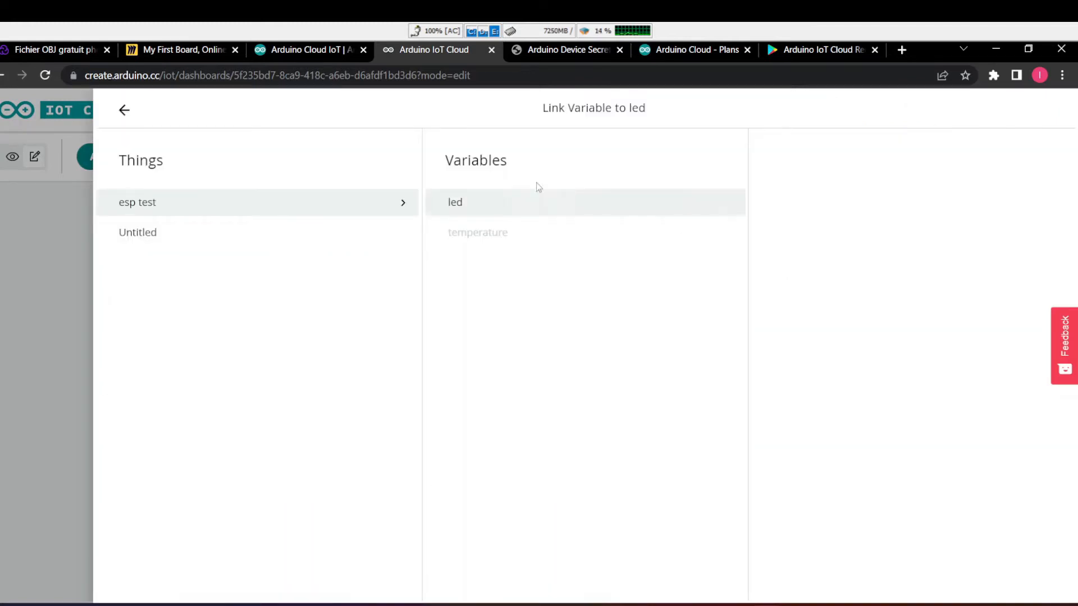
{"action": "left_click", "coordinate": [368, 237]}
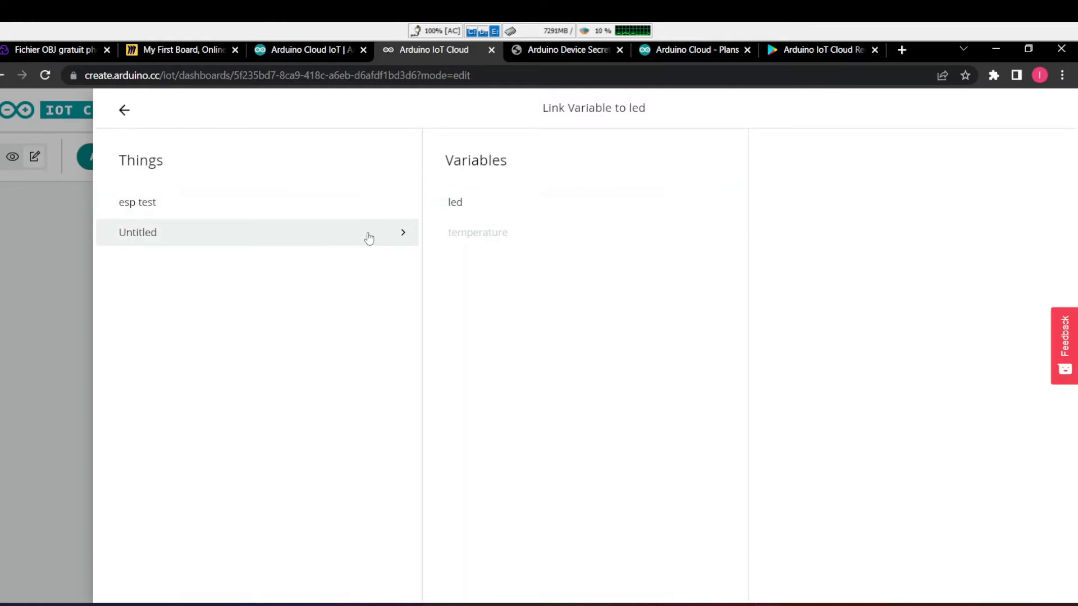
{"action": "left_click", "coordinate": [464, 212]}
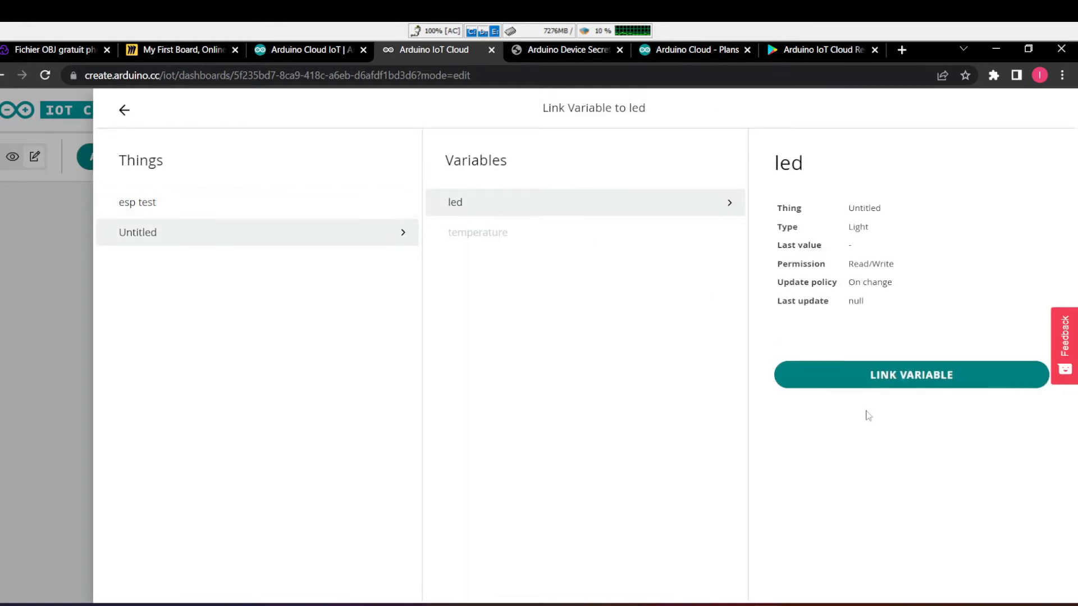
{"action": "left_click", "coordinate": [854, 378]}
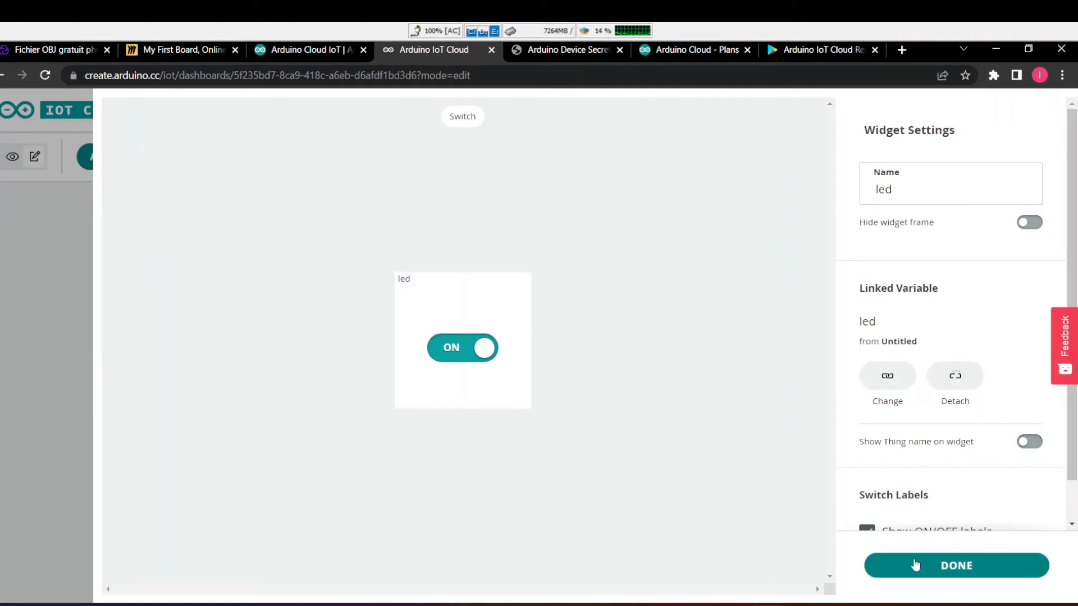
{"action": "scroll", "coordinate": [948, 522], "scroll_direction": "down", "scroll_amount": 1}
{"action": "left_click", "coordinate": [941, 565]}
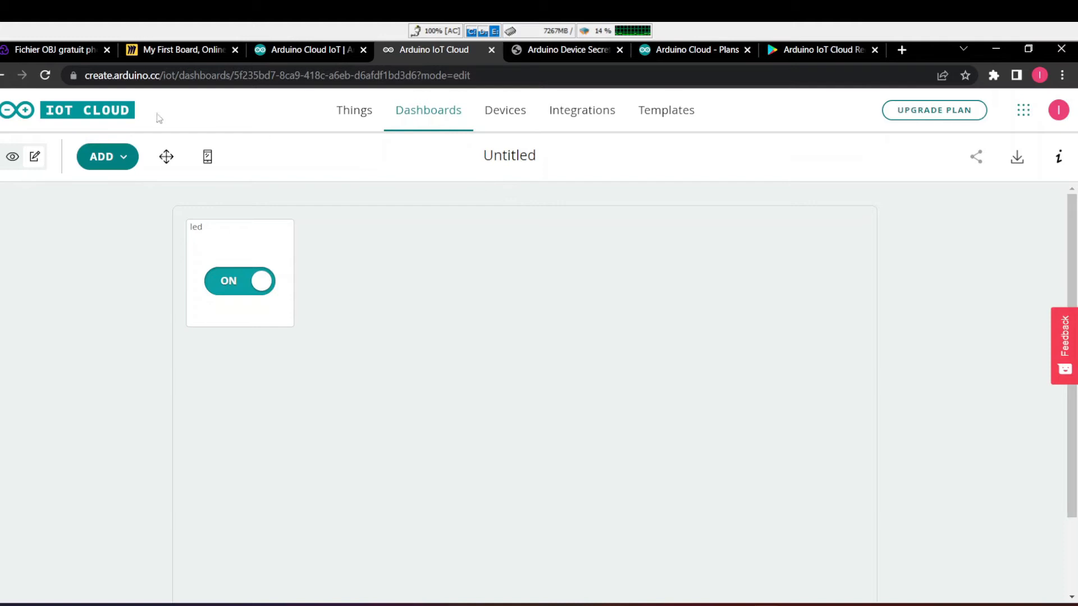
Add a Chart widget to the dashboard and link it to the temperature variable of the Untitled Thing.
{"action": "left_click", "coordinate": [108, 158]}
{"action": "scroll", "coordinate": [171, 439], "scroll_direction": "down", "scroll_amount": 1}
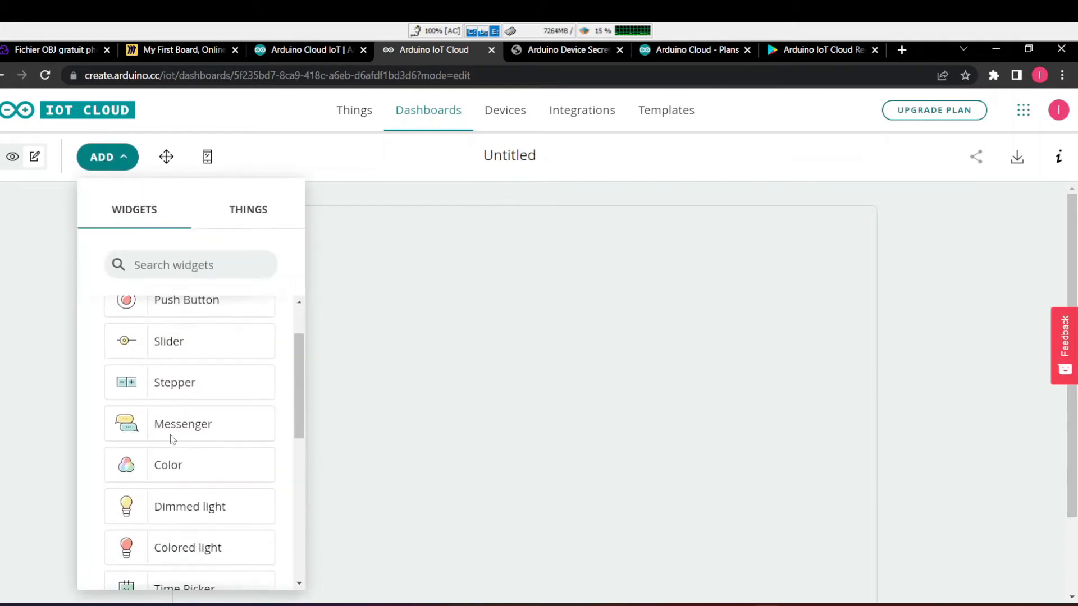
{"action": "scroll", "coordinate": [171, 429], "scroll_direction": "down", "scroll_amount": 5}
{"action": "scroll", "coordinate": [175, 421], "scroll_direction": "down", "scroll_amount": 1}
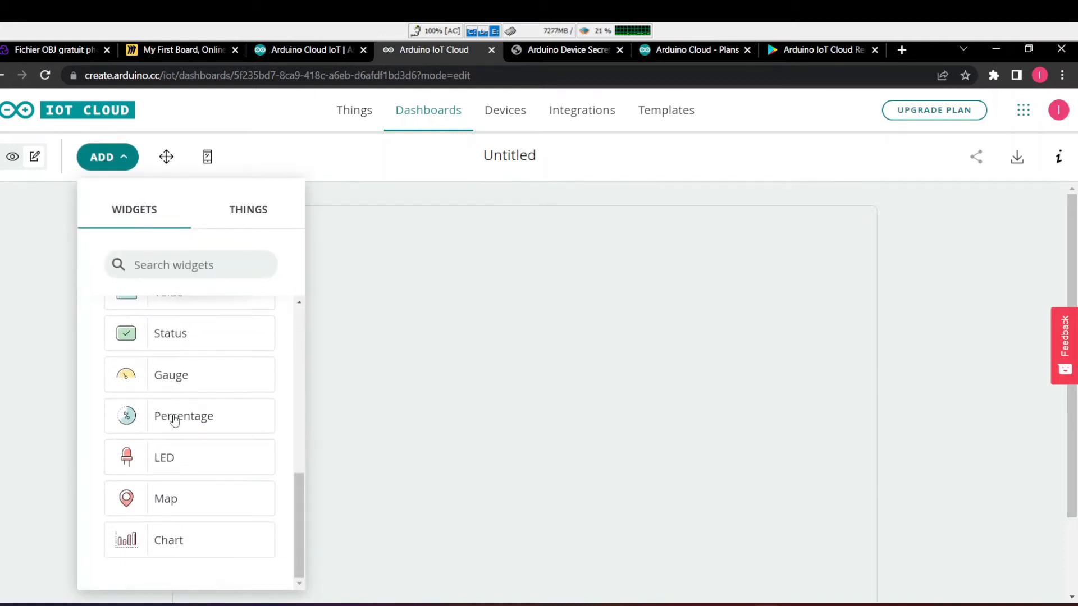
{"action": "left_click", "coordinate": [178, 542]}
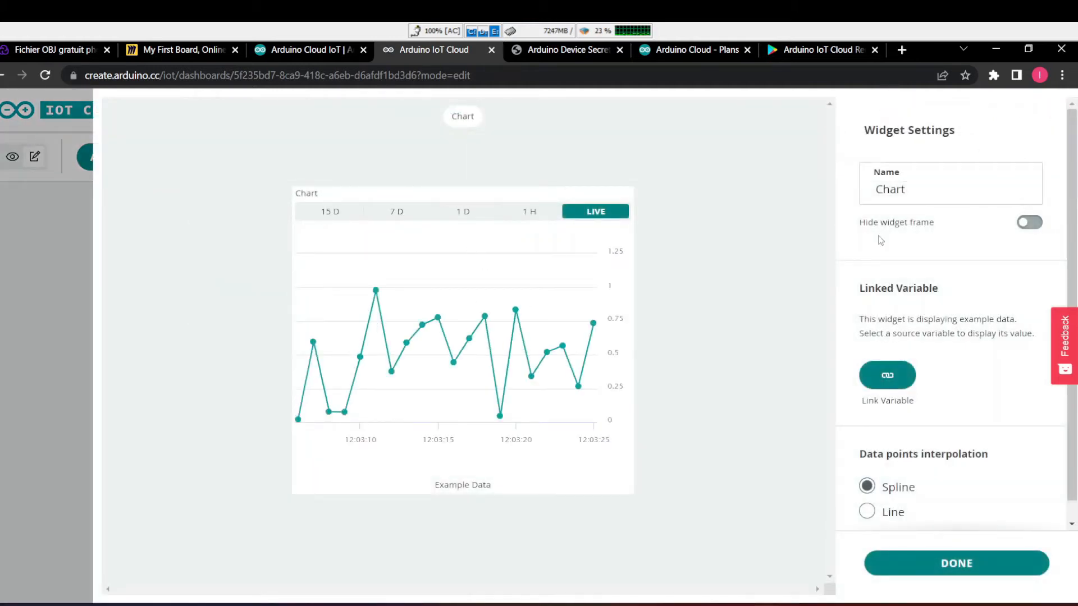
{"action": "left_click", "coordinate": [890, 382]}
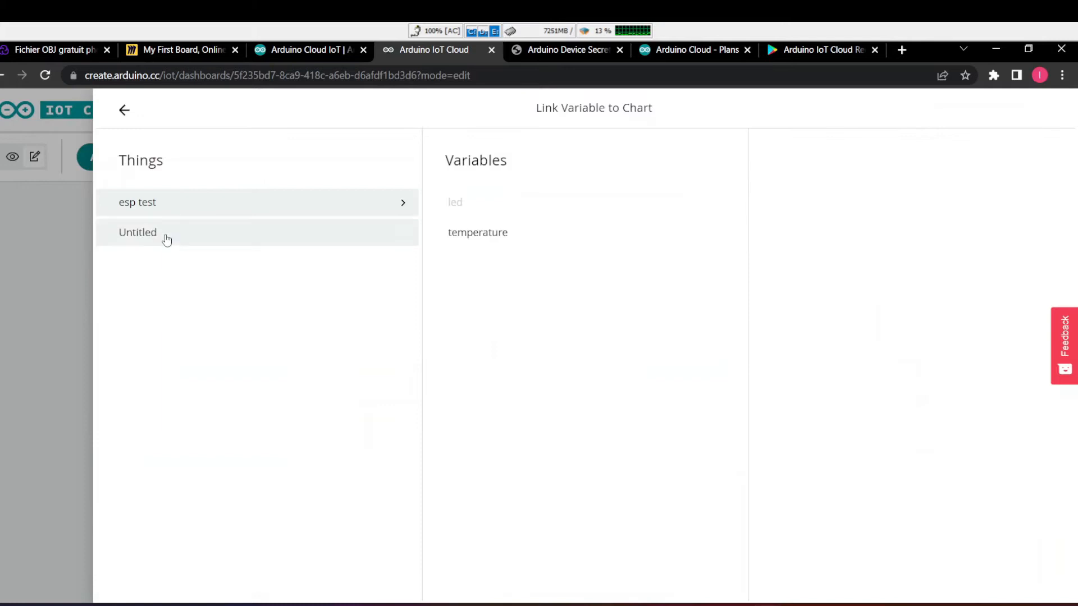
{"action": "left_click", "coordinate": [462, 232]}
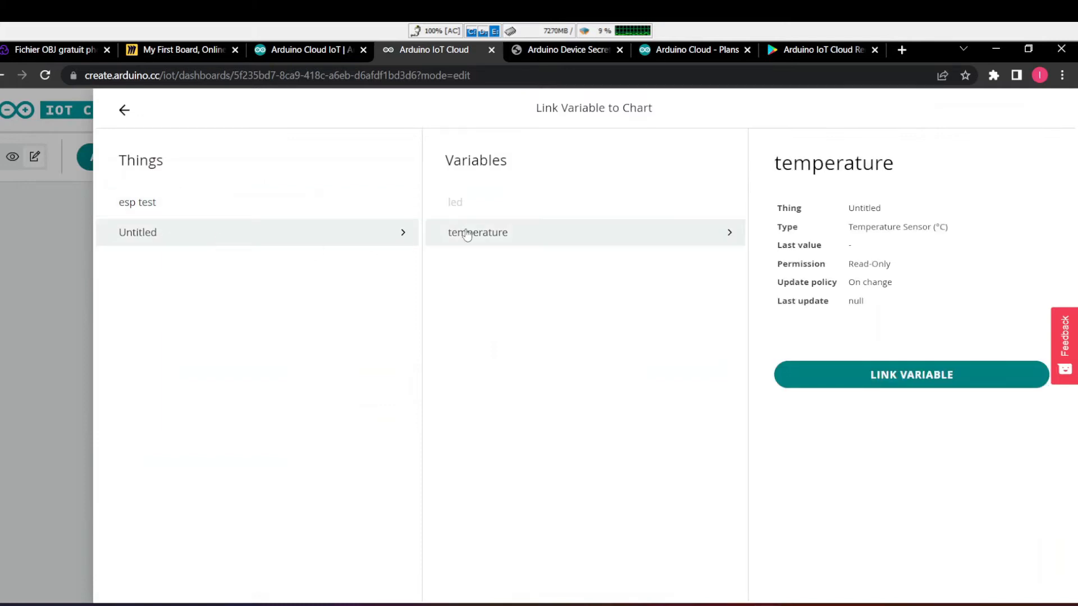
{"action": "left_click", "coordinate": [840, 375]}
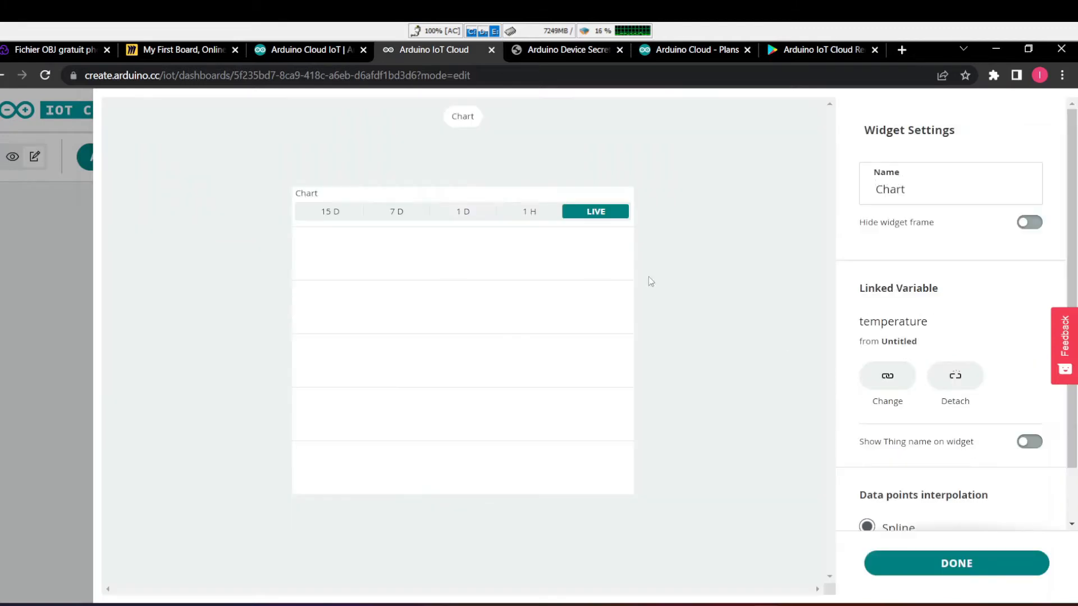
Rename the Chart widget as temperature, keep Spline interpolation and finish its settings.
{"action": "double_click", "coordinate": [908, 185]}
{"action": "key", "text": "BackSpace"}
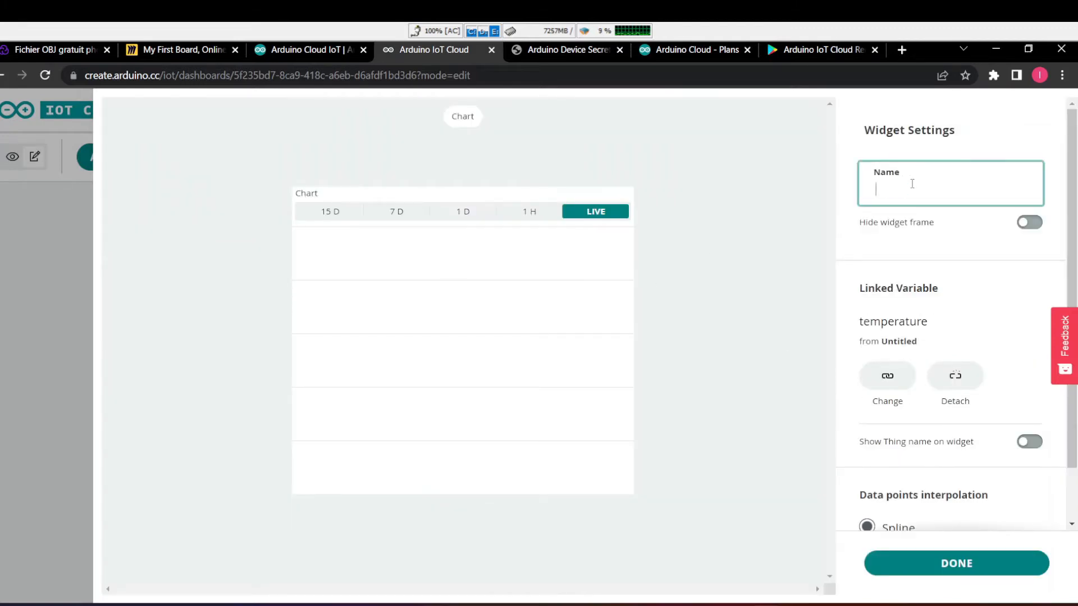
{"action": "type", "text": "temperature"}
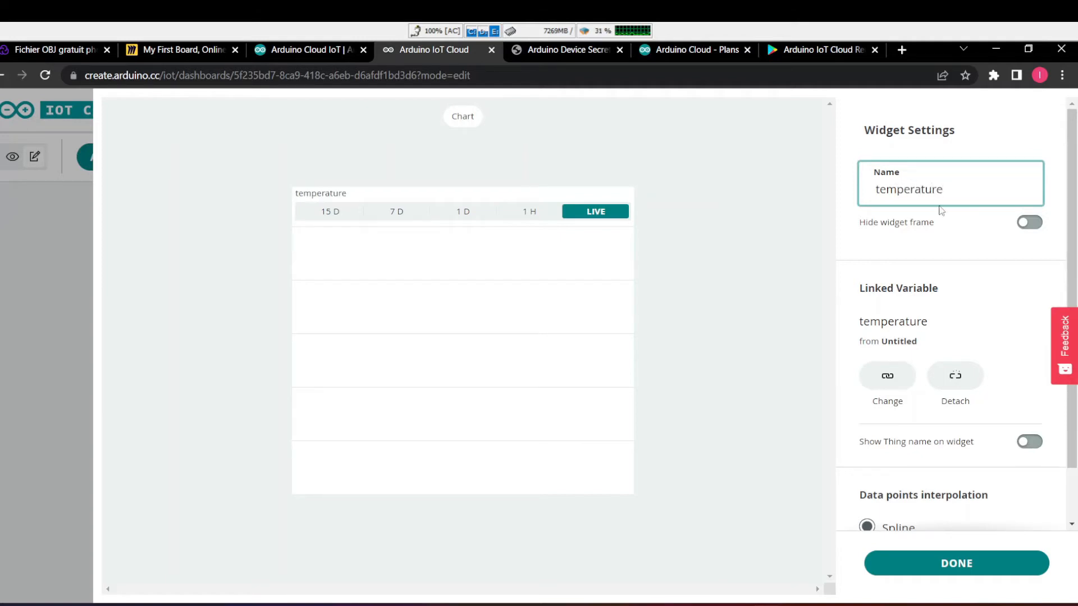
{"action": "scroll", "coordinate": [915, 460], "scroll_direction": "down", "scroll_amount": 1}
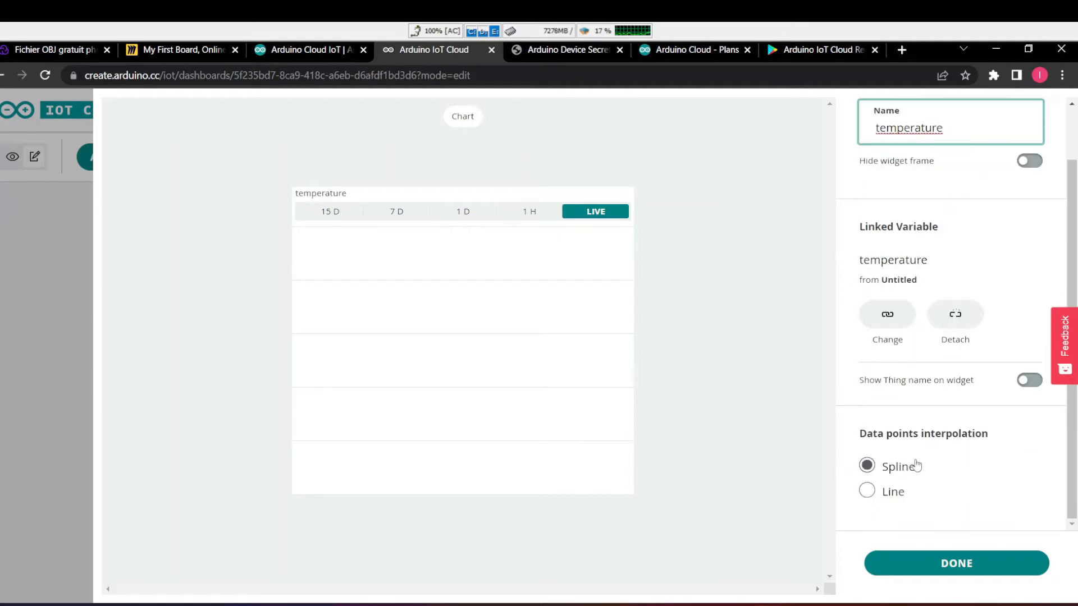
{"action": "left_click", "coordinate": [939, 567]}
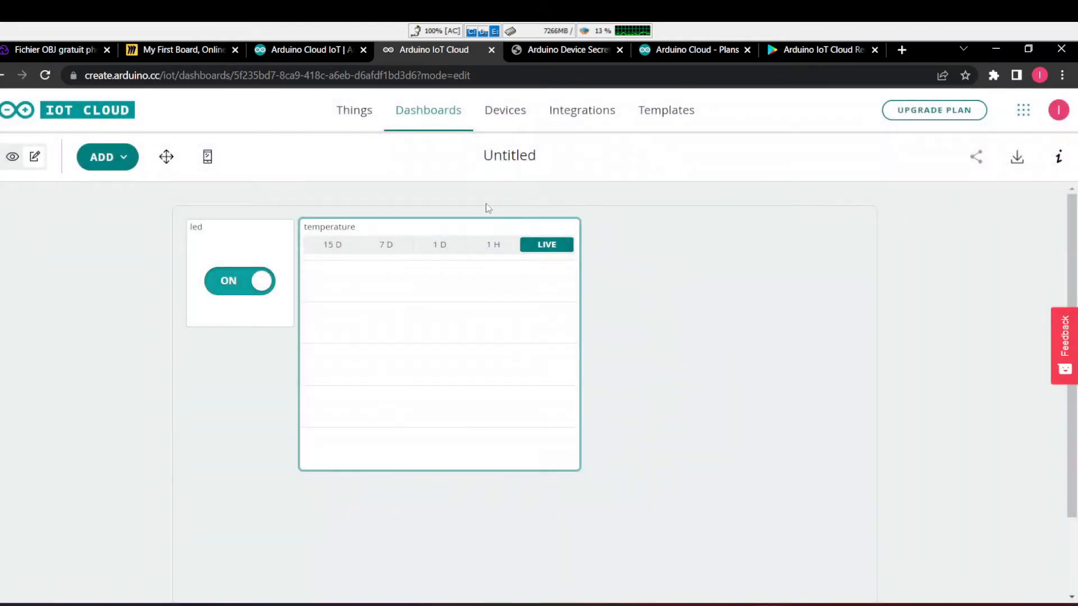
Add a Value widget to the dashboard and rename the widget as temp °c.
{"action": "left_click", "coordinate": [109, 158]}
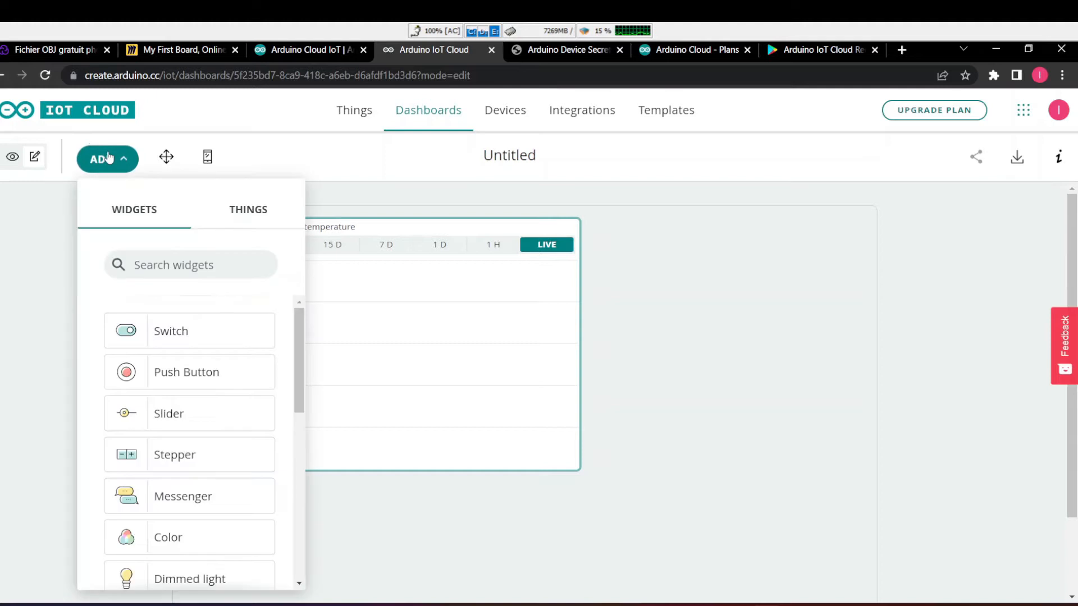
{"action": "scroll", "coordinate": [188, 464], "scroll_direction": "down", "scroll_amount": 7}
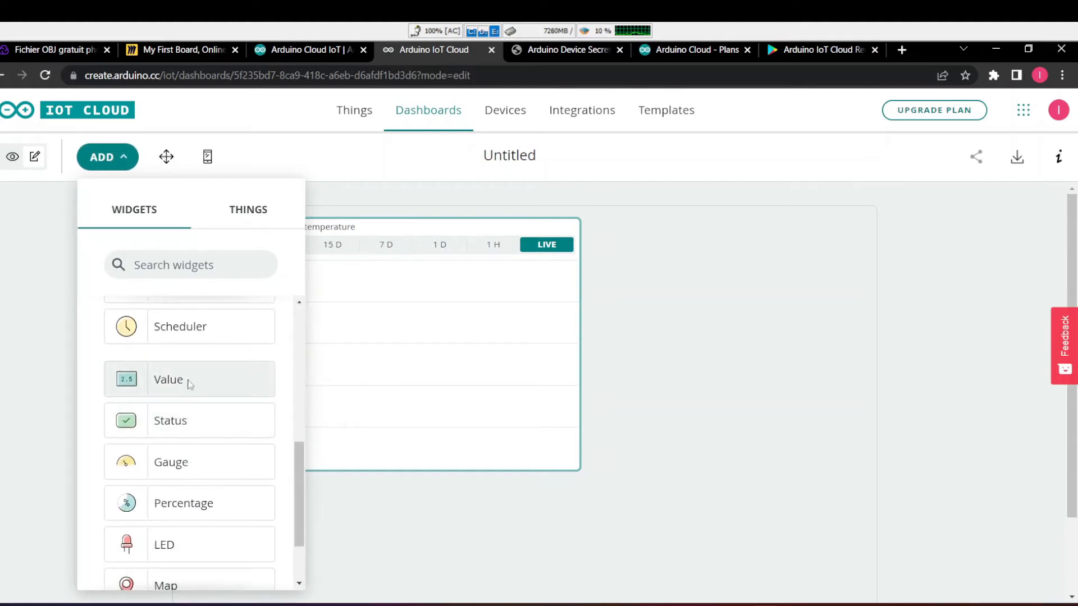
{"action": "left_click", "coordinate": [190, 385]}
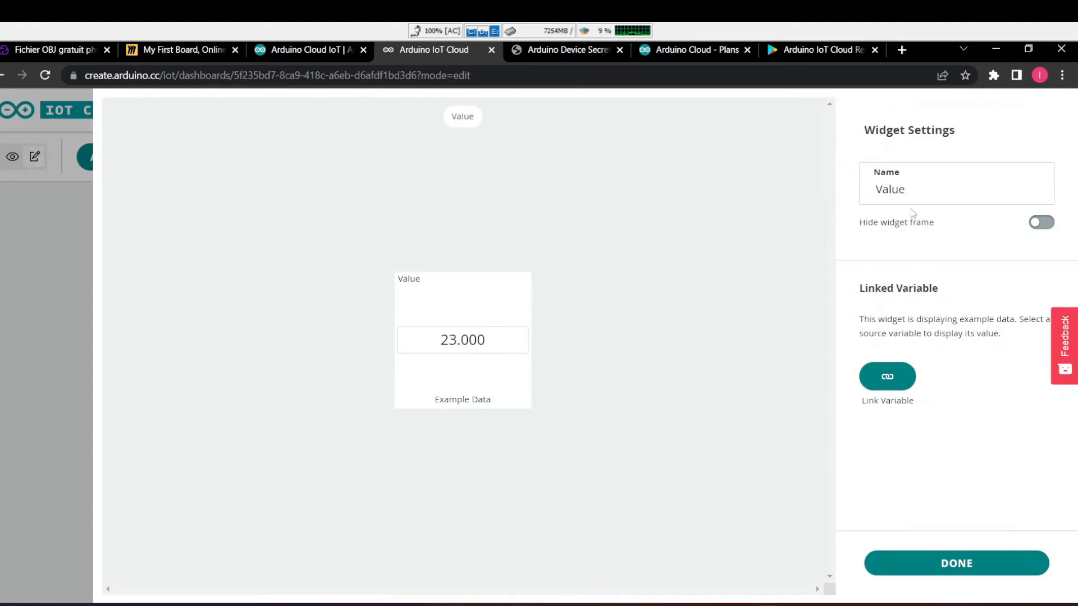
{"action": "double_click", "coordinate": [912, 185]}
{"action": "key", "text": "BackSpace"}
{"action": "type", "text": "tem"}
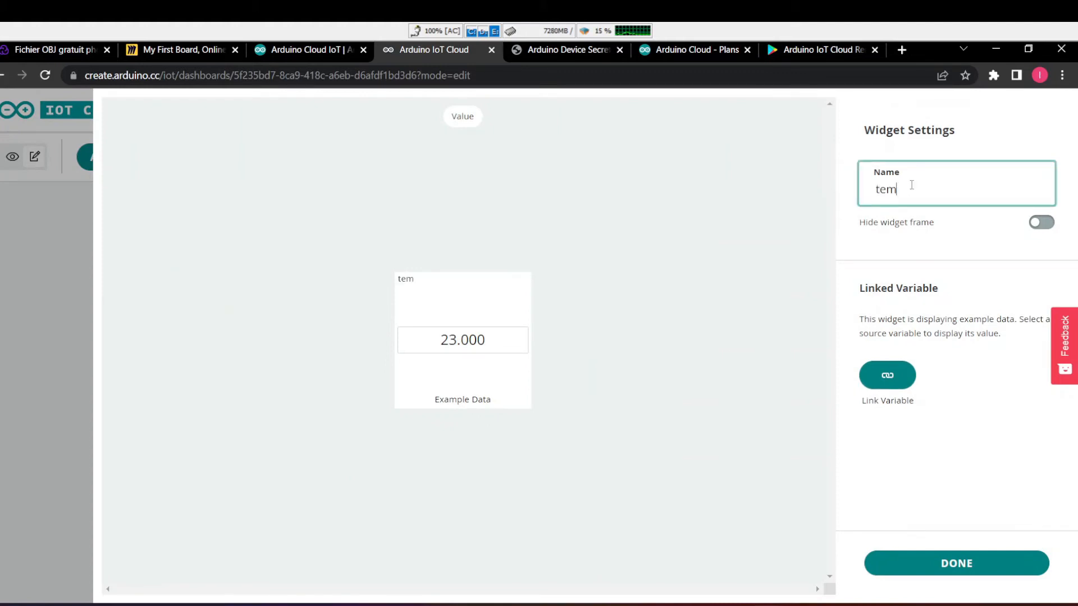
{"action": "type", "text": "p °c"}
Link the Value widget to the temperature variable of the Untitled Thing and finish its settings.
{"action": "left_click", "coordinate": [888, 375]}
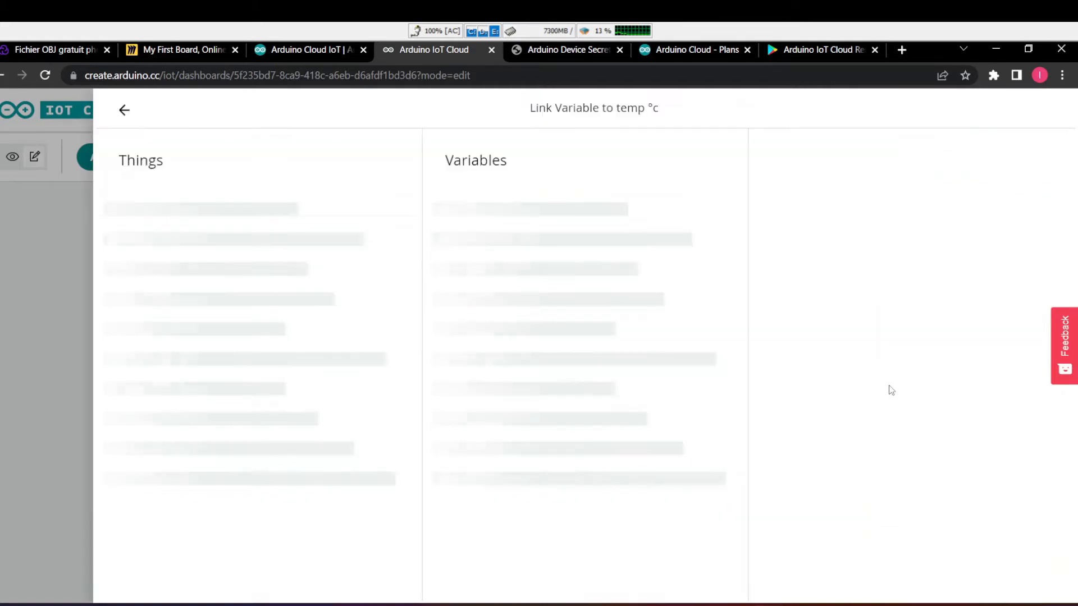
{"action": "left_click", "coordinate": [388, 247]}
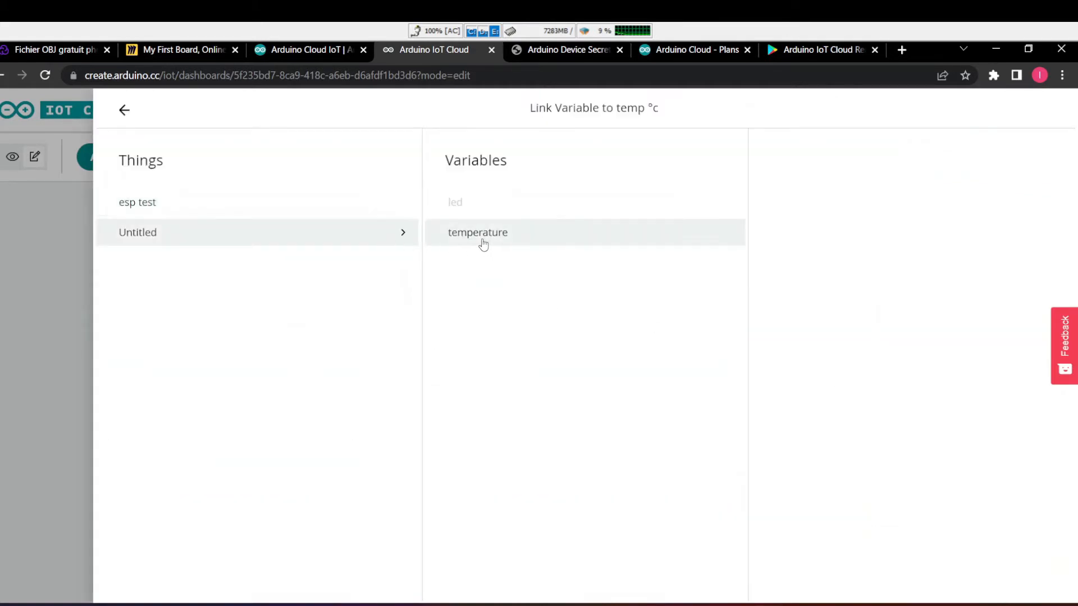
{"action": "left_click", "coordinate": [481, 244]}
{"action": "left_click", "coordinate": [845, 375]}
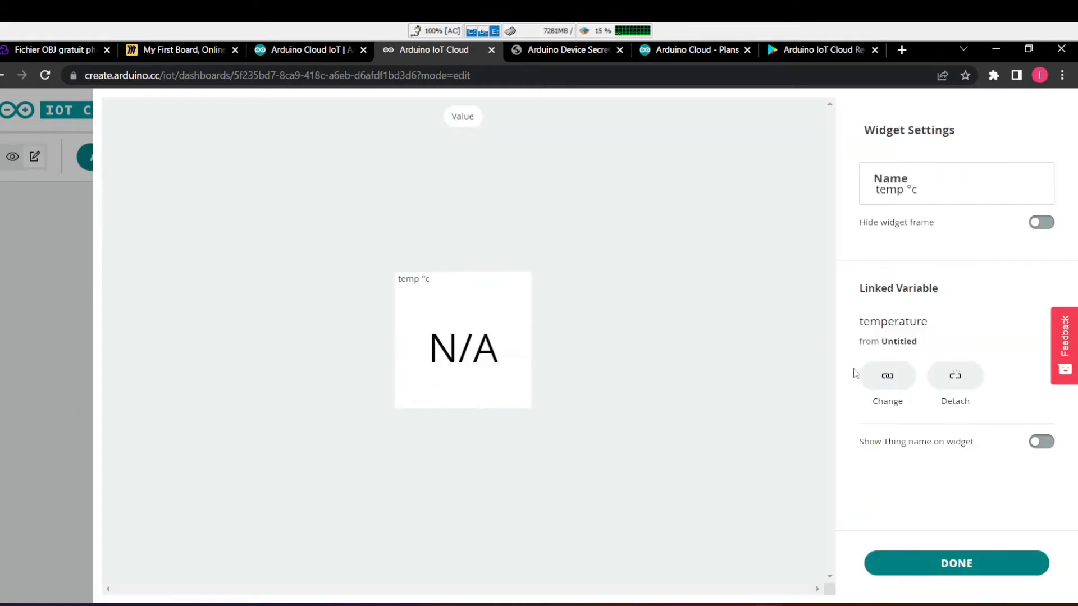
{"action": "left_click", "coordinate": [955, 565]}
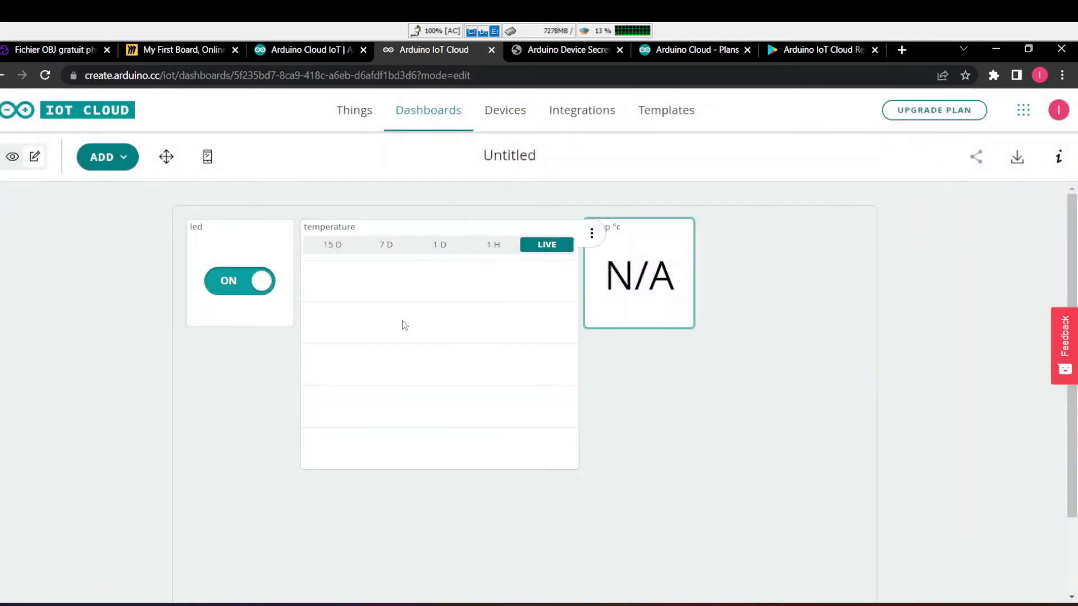
Add an LED widget to the dashboard and set its LED option to Red and Green.
{"action": "left_click", "coordinate": [104, 161]}
{"action": "scroll", "coordinate": [174, 422], "scroll_direction": "down", "scroll_amount": 8}
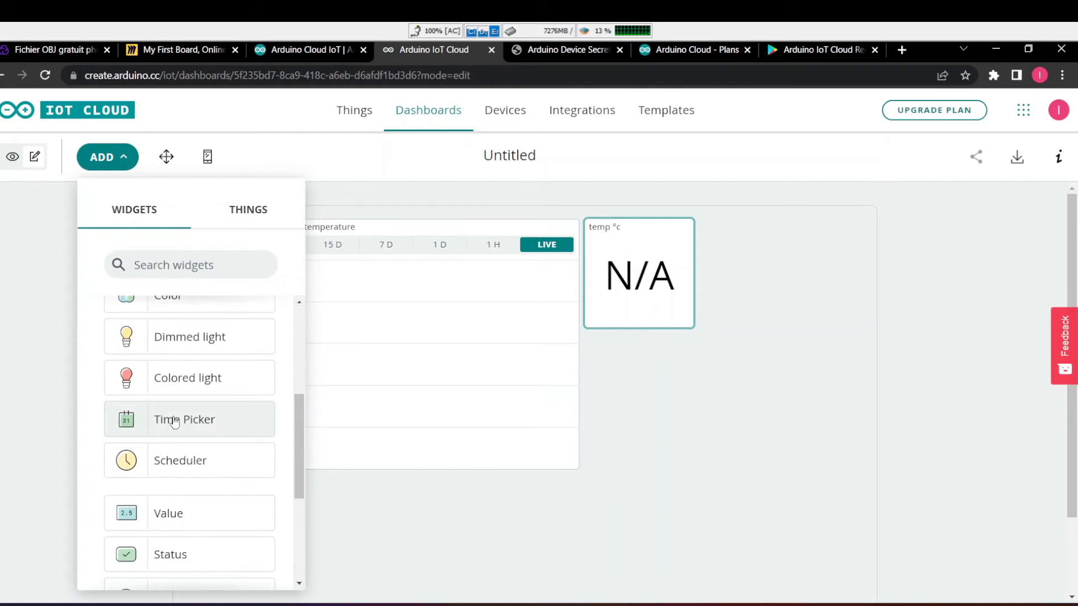
{"action": "scroll", "coordinate": [174, 422], "scroll_direction": "up", "scroll_amount": 6}
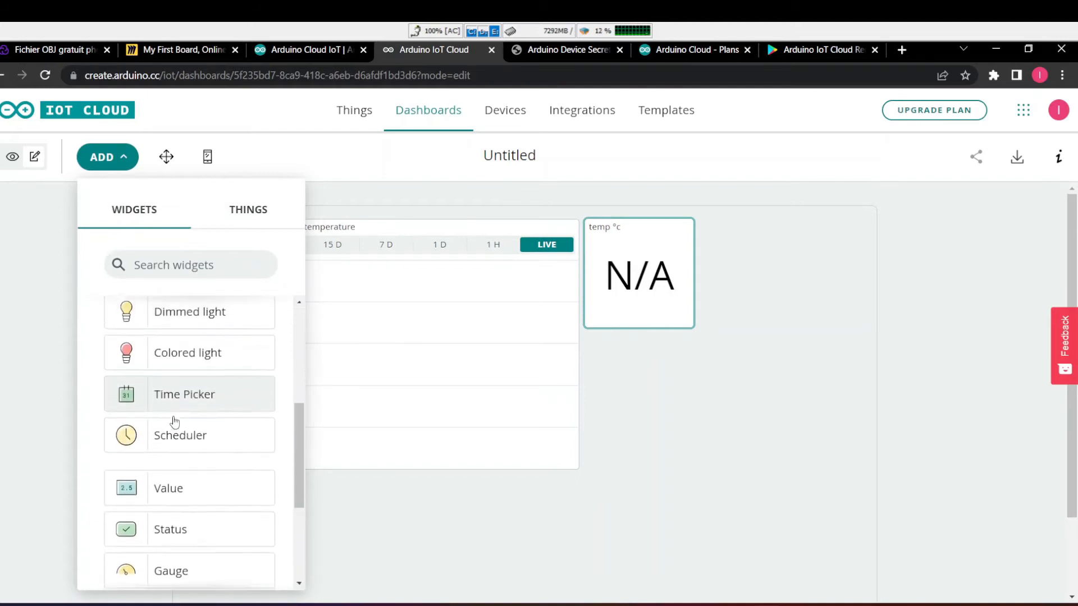
{"action": "scroll", "coordinate": [174, 423], "scroll_direction": "up", "scroll_amount": 3}
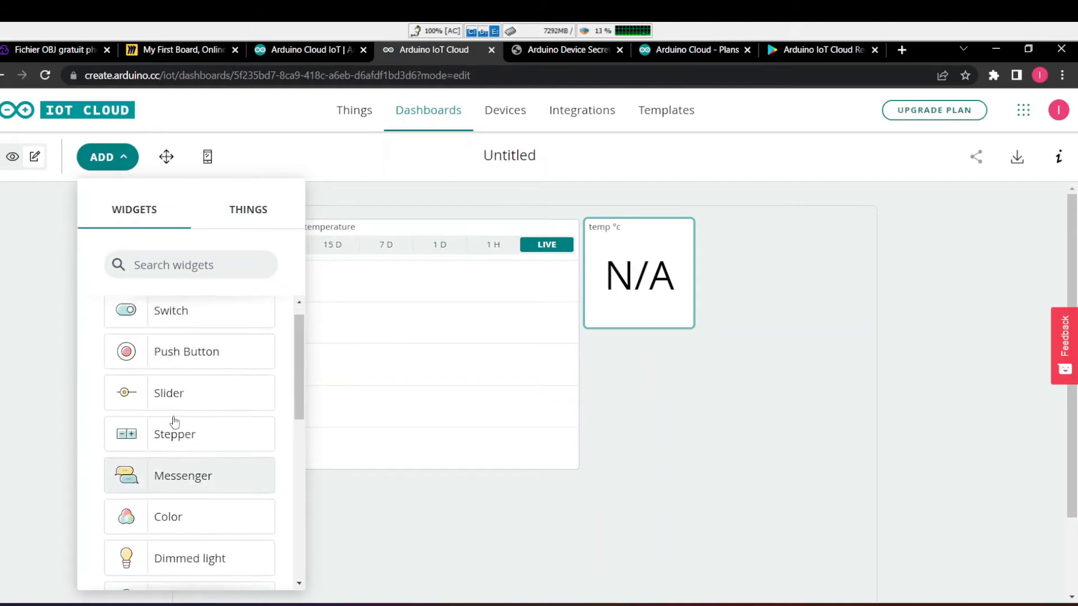
{"action": "scroll", "coordinate": [174, 423], "scroll_direction": "down", "scroll_amount": 5}
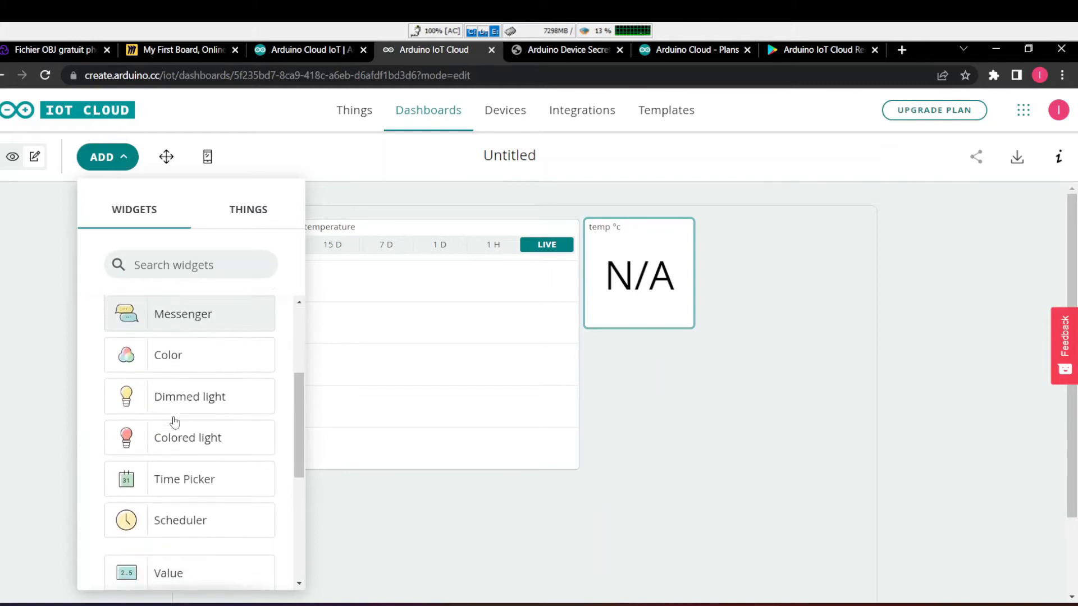
{"action": "scroll", "coordinate": [174, 422], "scroll_direction": "down", "scroll_amount": 4}
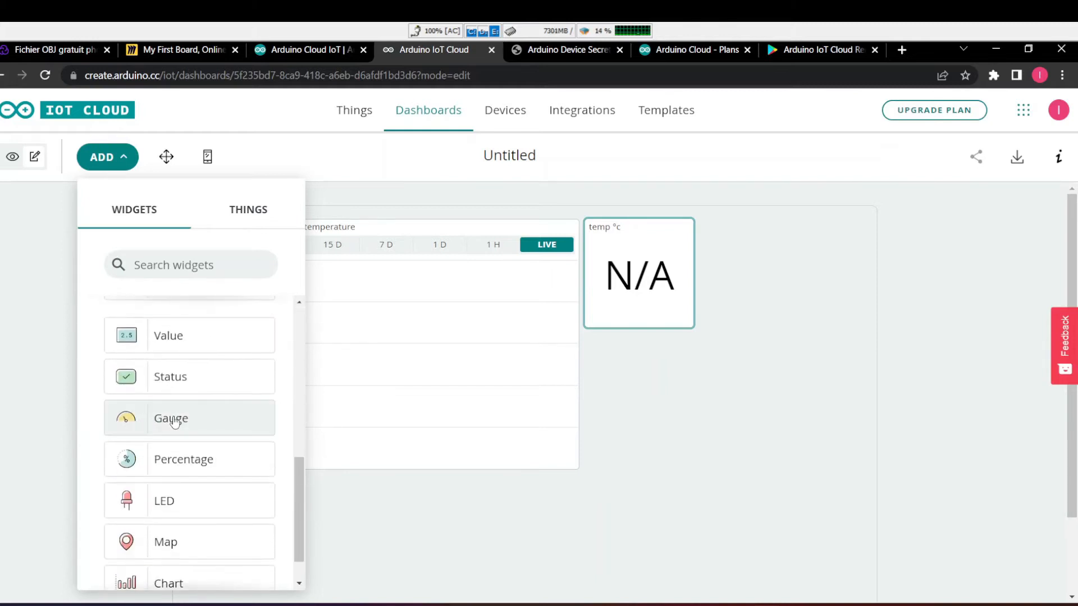
{"action": "scroll", "coordinate": [175, 422], "scroll_direction": "down", "scroll_amount": 1}
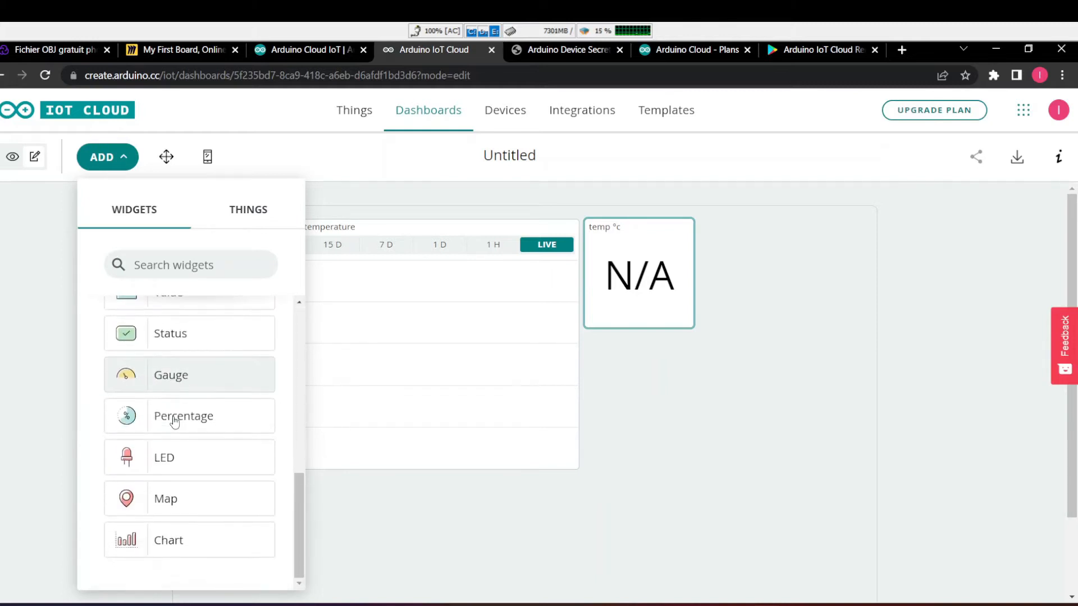
{"action": "left_click", "coordinate": [174, 456]}
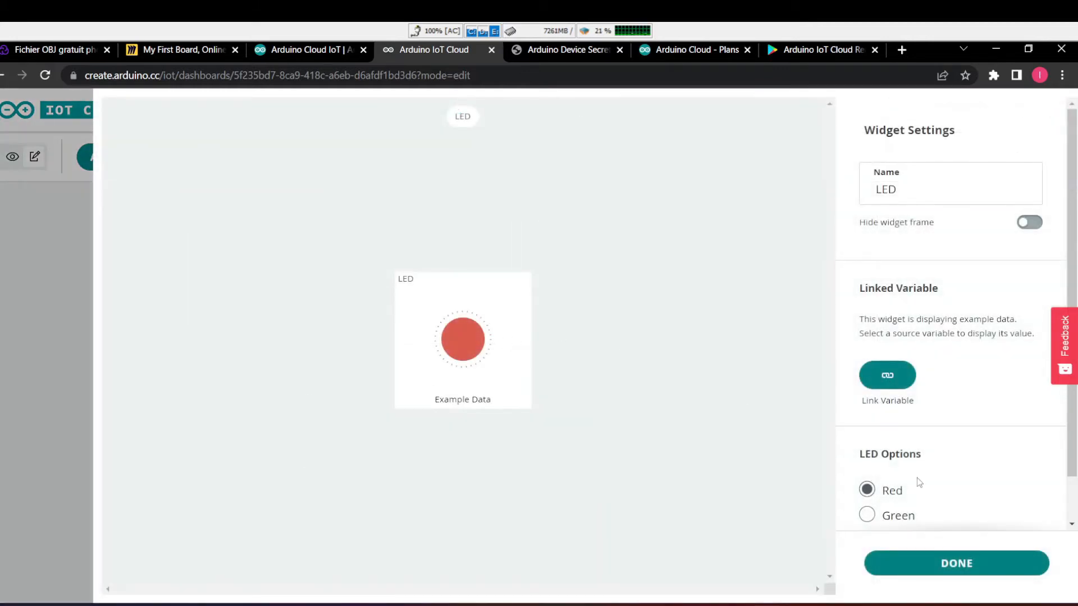
{"action": "scroll", "coordinate": [918, 481], "scroll_direction": "down", "scroll_amount": 1}
{"action": "left_click", "coordinate": [903, 504]}
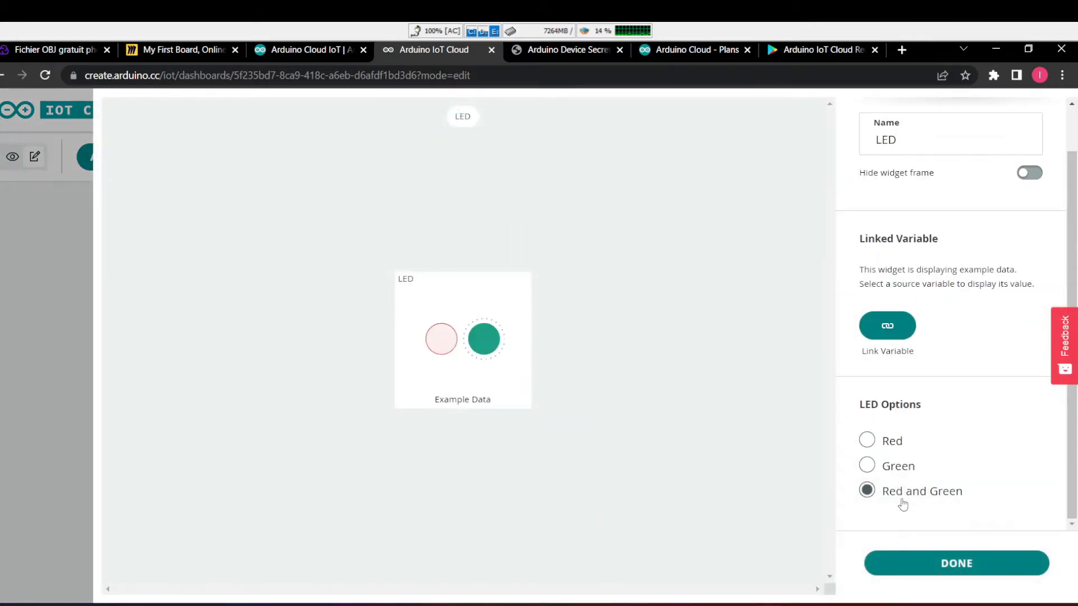
Link the LED widget to the led variable of the Untitled Thing and finish its settings.
{"action": "left_click", "coordinate": [900, 333]}
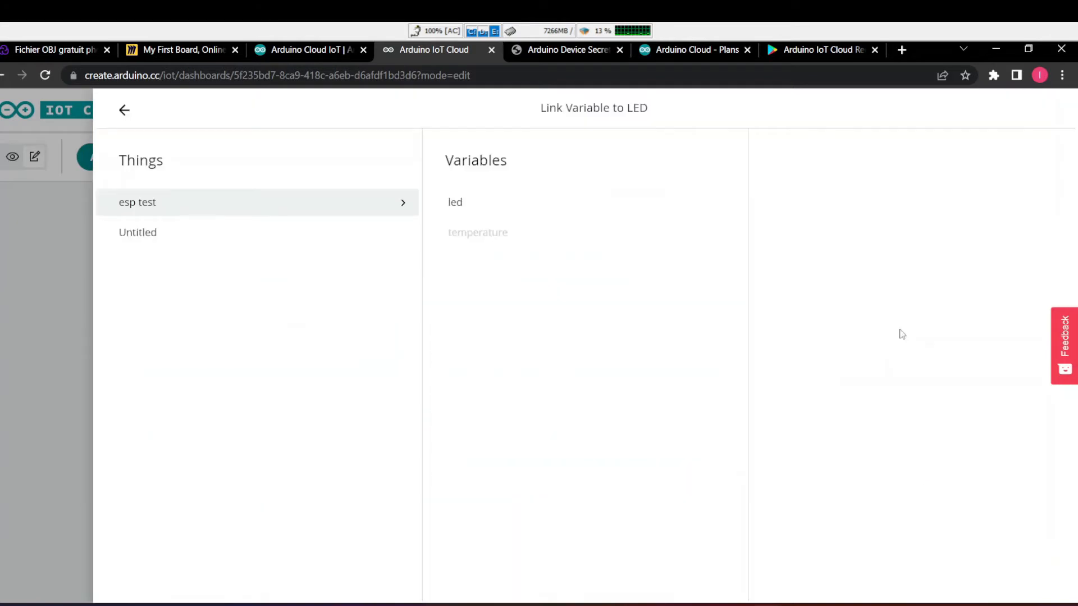
{"action": "left_click", "coordinate": [287, 245]}
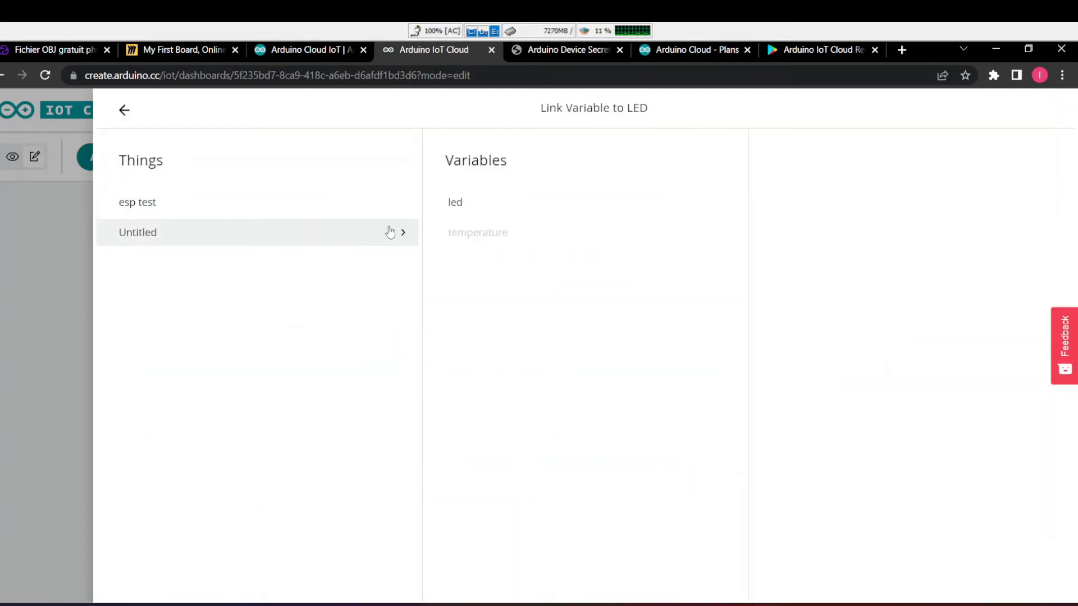
{"action": "left_click", "coordinate": [474, 200]}
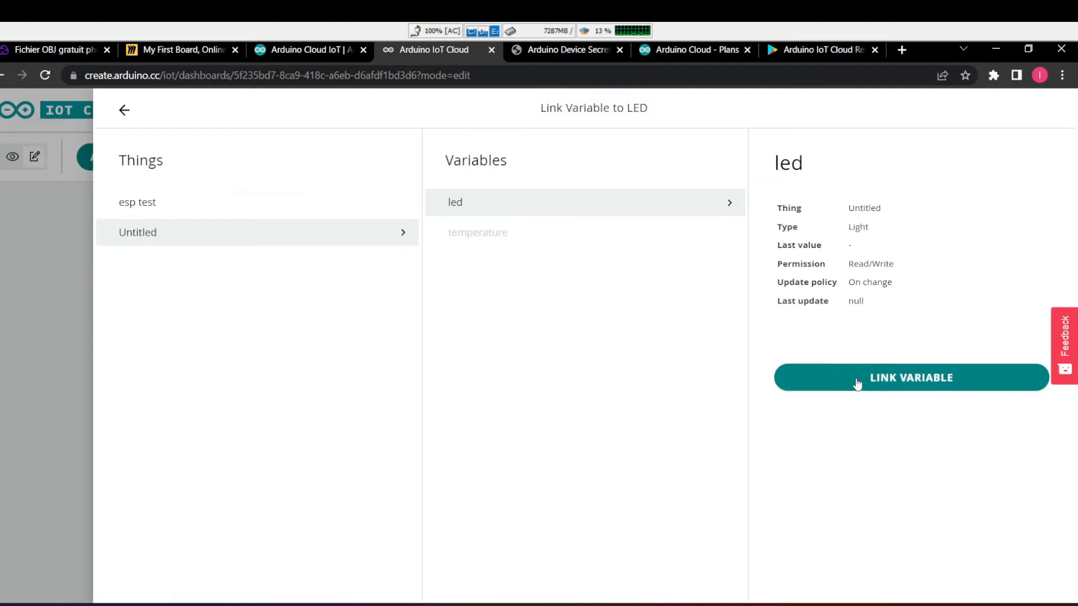
{"action": "left_click", "coordinate": [858, 379]}
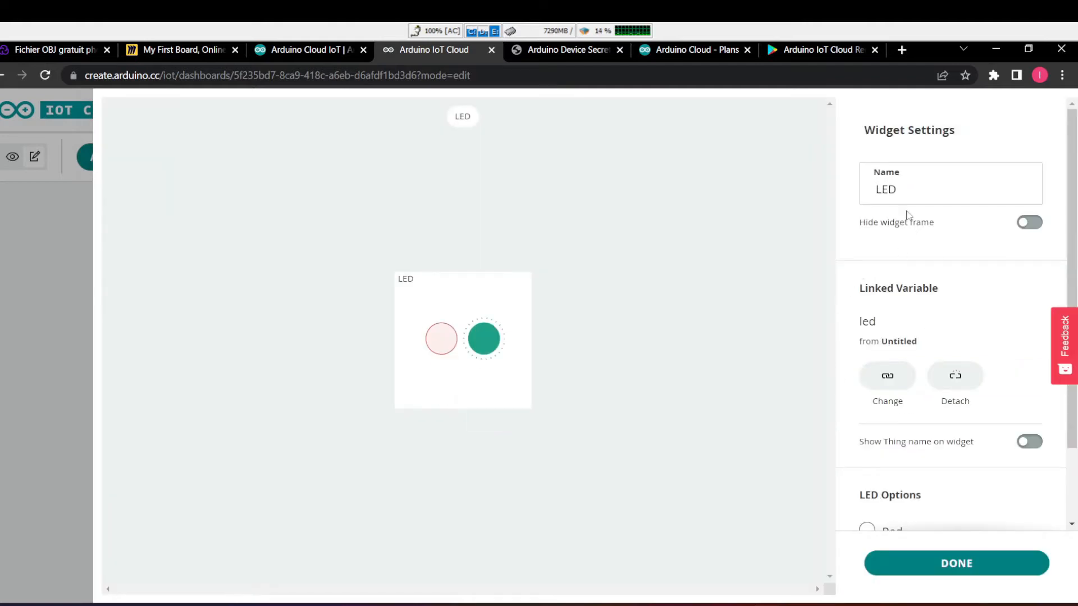
{"action": "scroll", "coordinate": [909, 410], "scroll_direction": "down", "scroll_amount": 2}
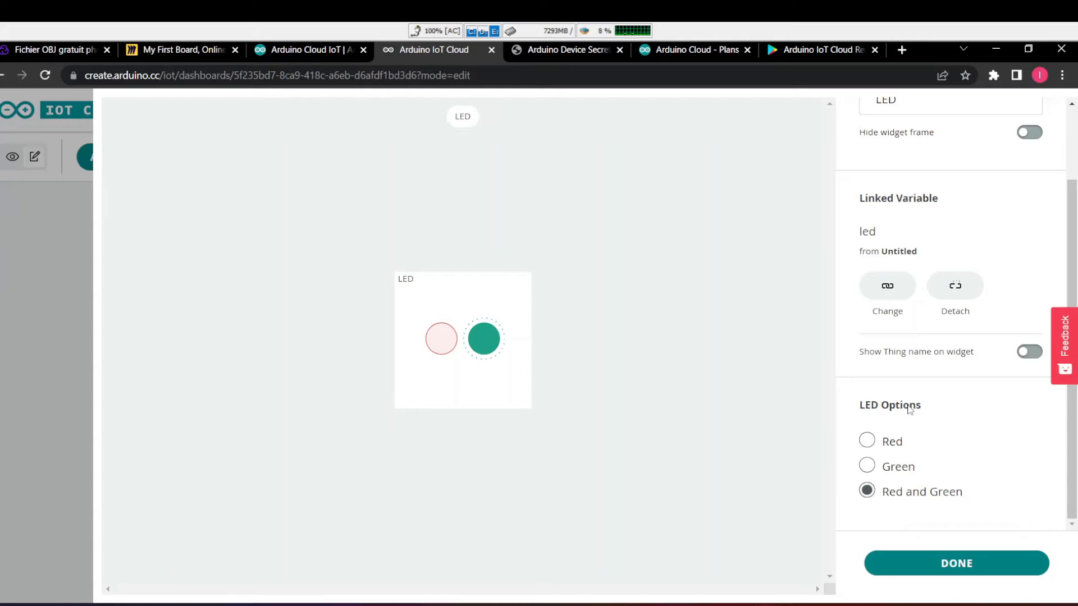
{"action": "left_click", "coordinate": [937, 565]}
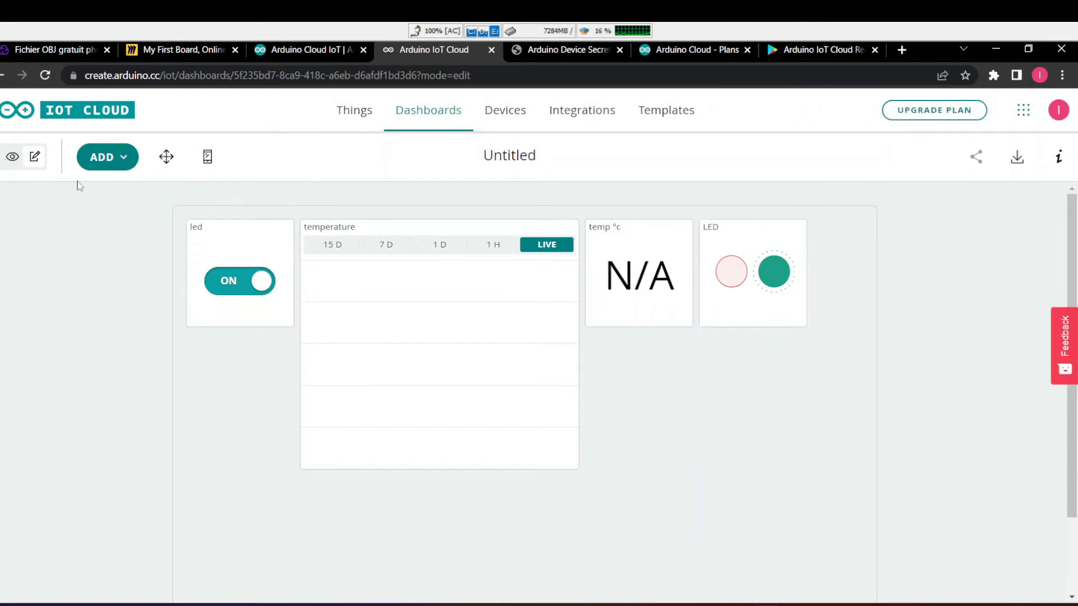
Rearrange the dashboard widgets into one row, ordered led switch, LED indicator, temperature chart and temp °c value.
{"action": "left_click", "coordinate": [166, 157]}
{"action": "left_click_drag", "start_coordinate": [373, 296], "coordinate": [493, 423]}
{"action": "left_click_drag", "start_coordinate": [750, 290], "coordinate": [358, 303]}
{"action": "left_click_drag", "start_coordinate": [501, 549], "coordinate": [537, 284]}
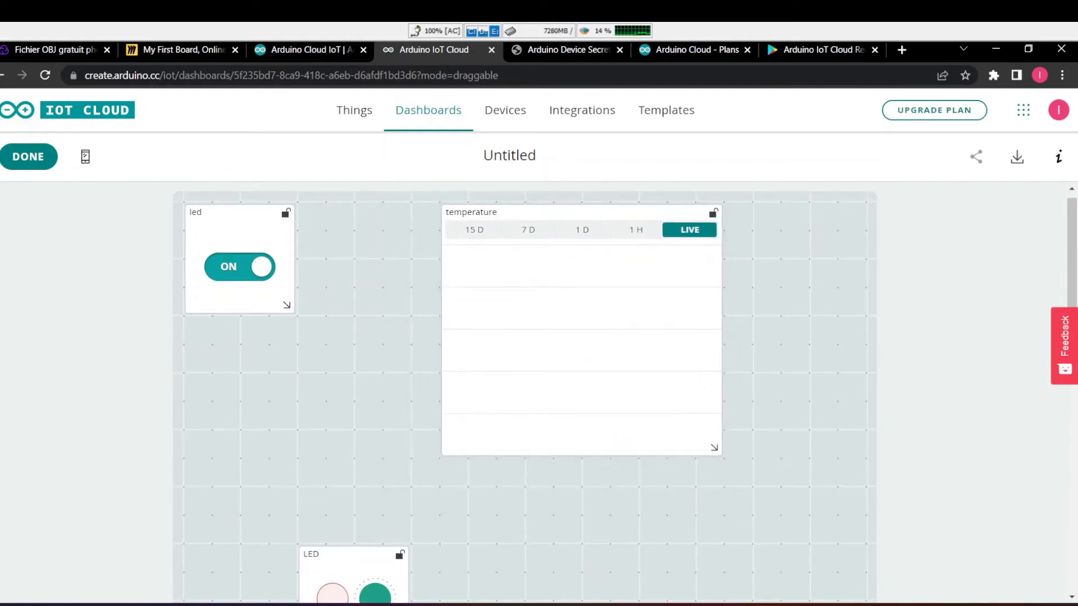
{"action": "left_click_drag", "start_coordinate": [356, 581], "coordinate": [373, 205]}
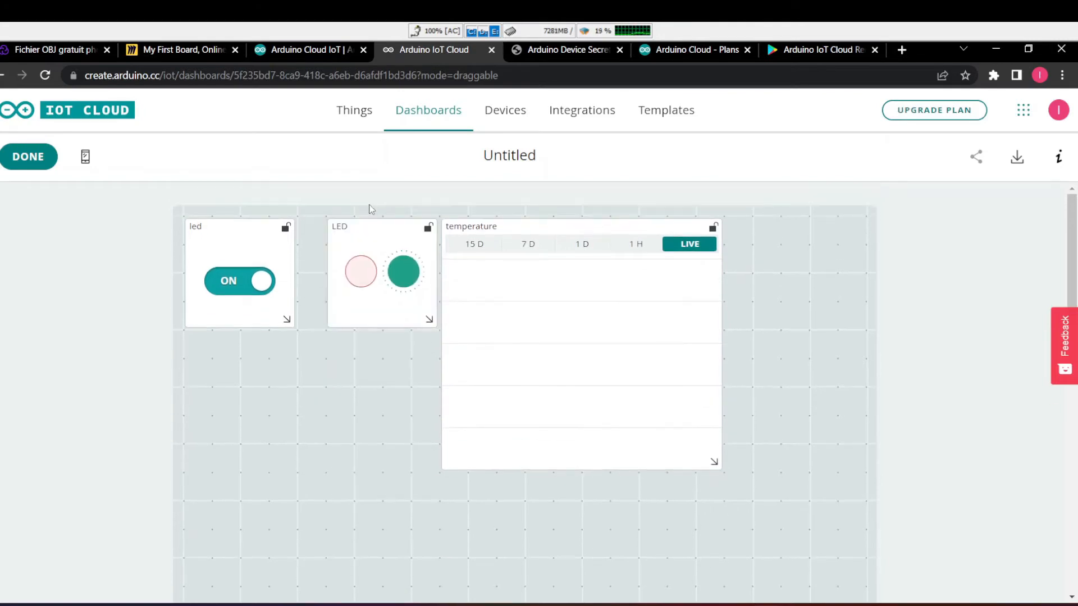
{"action": "scroll", "coordinate": [404, 319], "scroll_direction": "down", "scroll_amount": 3}
{"action": "left_click_drag", "start_coordinate": [641, 491], "coordinate": [797, 187]}
{"action": "scroll", "coordinate": [624, 296], "scroll_direction": "up", "scroll_amount": 3}
{"action": "left_click_drag", "start_coordinate": [794, 392], "coordinate": [794, 235]}
Rename the dashboard as iotdashboard.
{"action": "left_click", "coordinate": [515, 154]}
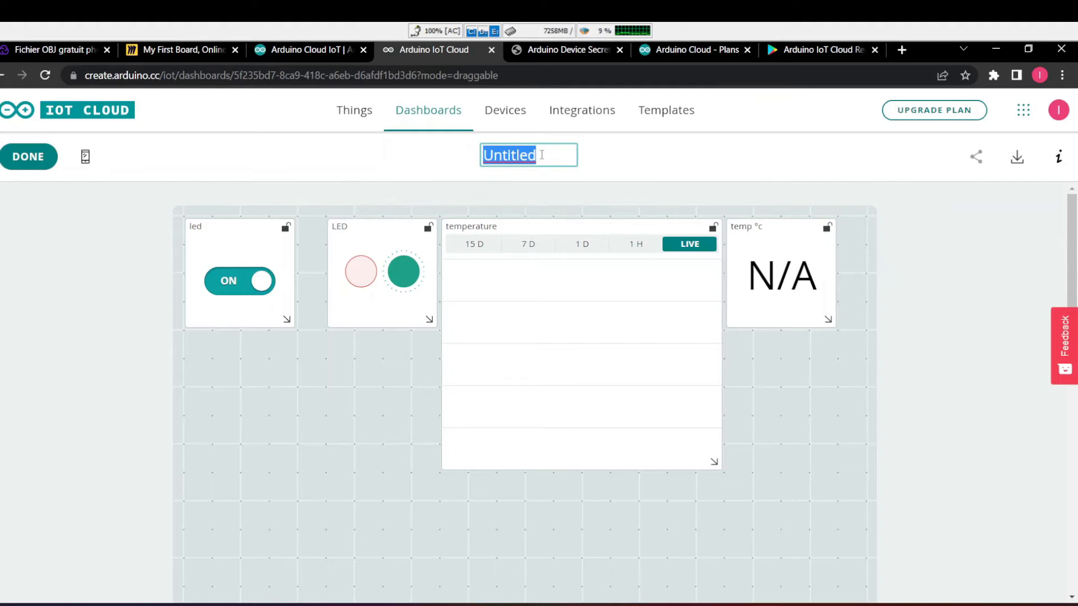
{"action": "type", "text": "iotdashboard"}
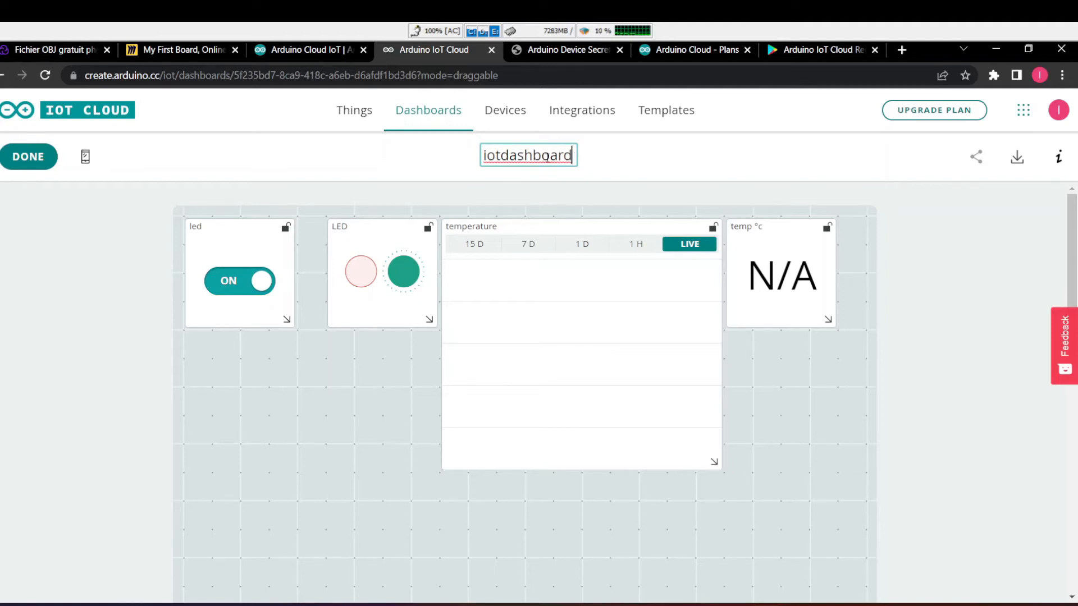
{"action": "left_click", "coordinate": [692, 171]}
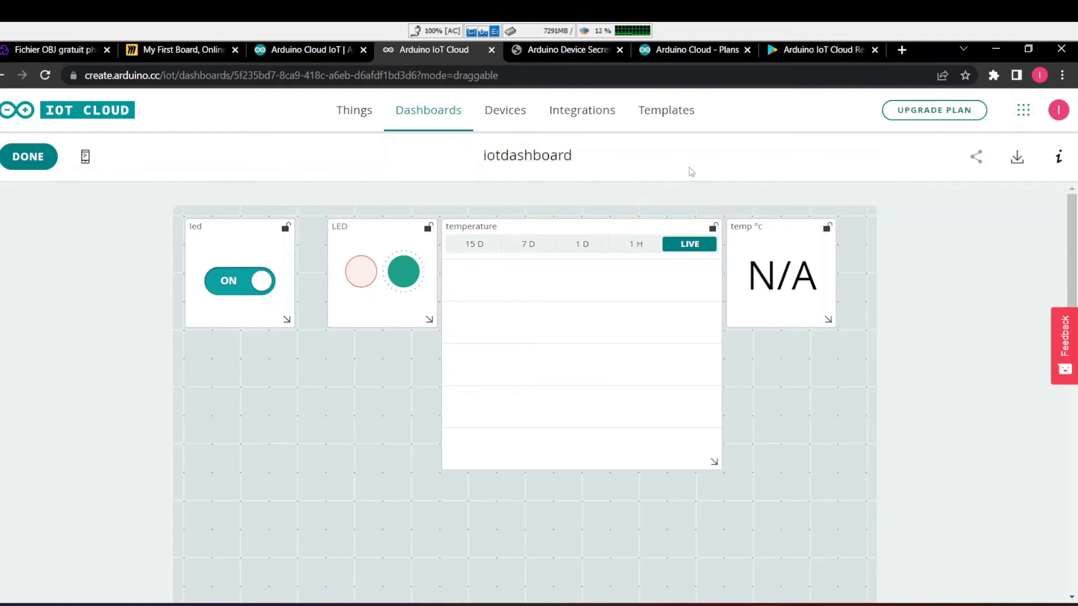
Review the Things, Dashboards and Devices lists and examine the device info of iotest.
{"action": "left_click", "coordinate": [364, 113]}
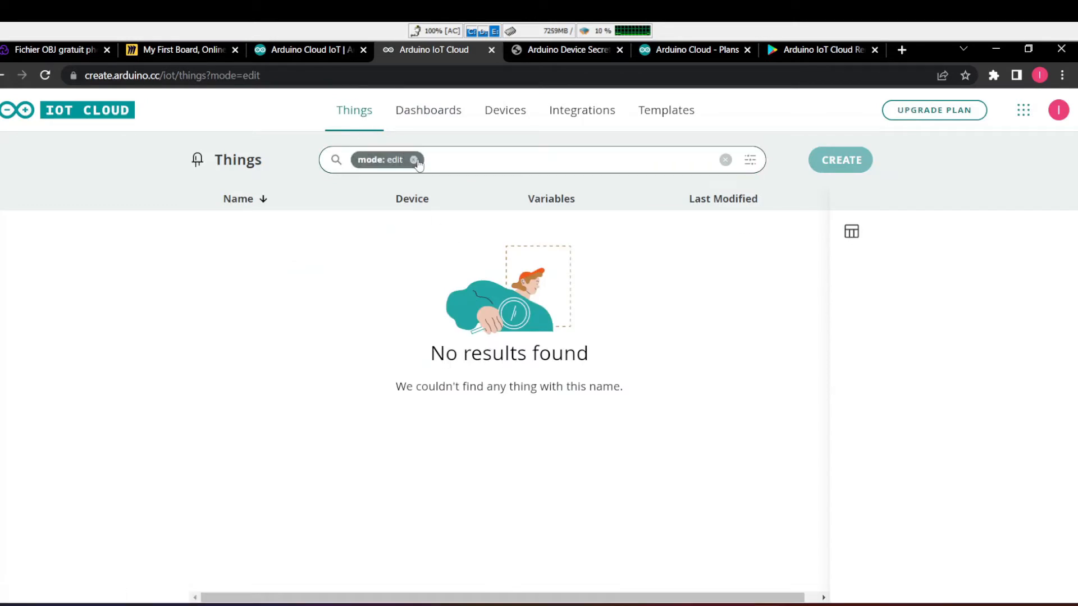
{"action": "left_click", "coordinate": [432, 115]}
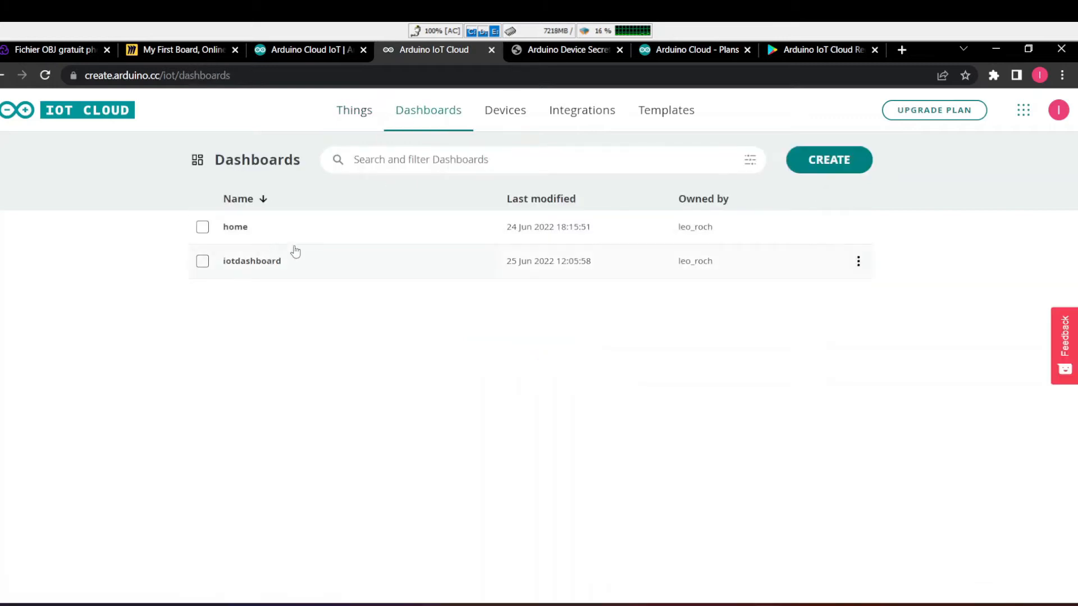
{"action": "left_click", "coordinate": [504, 128]}
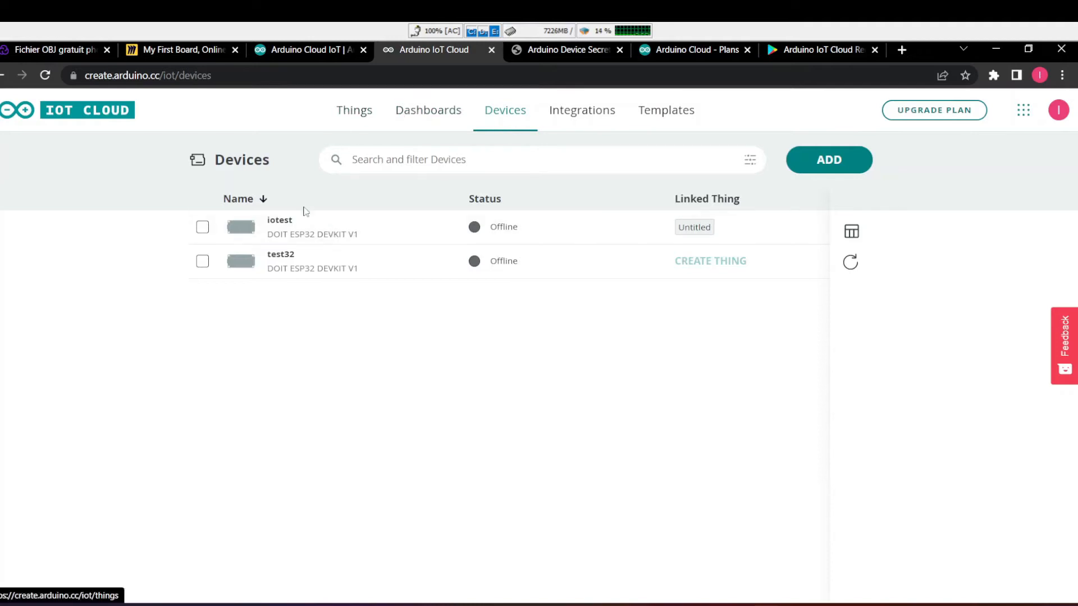
{"action": "left_click", "coordinate": [365, 233]}
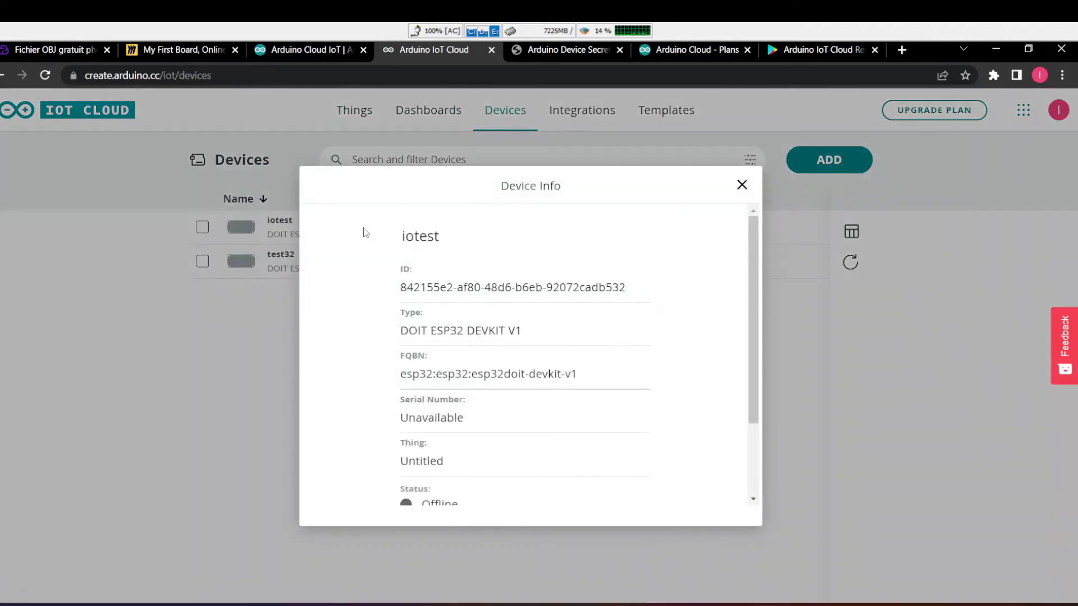
{"action": "left_click", "coordinate": [741, 184]}
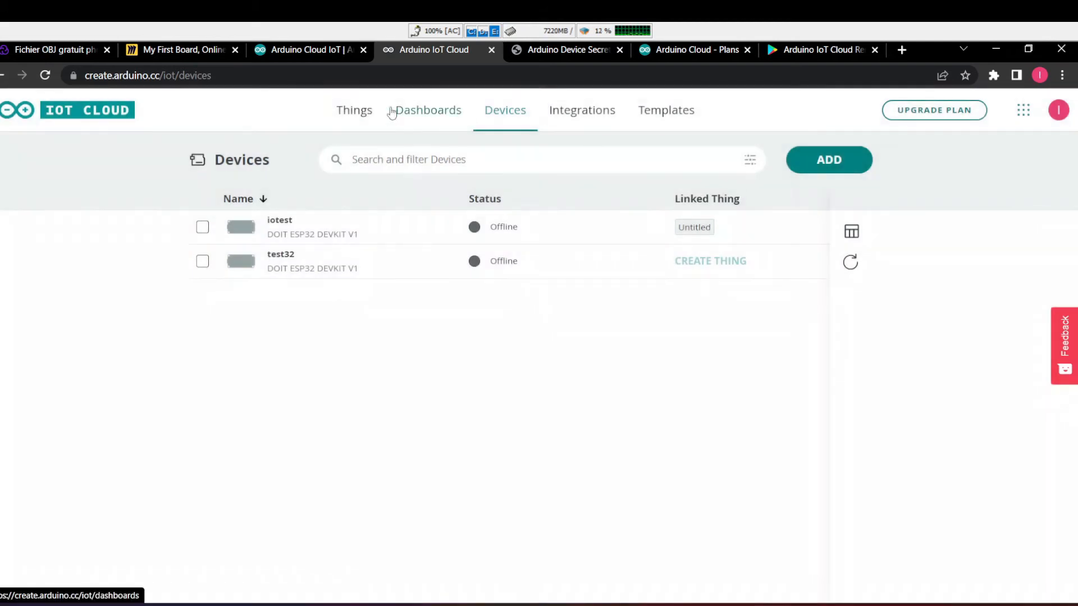
Rename the Untitled Thing linked to the iotest device as tutoesp32.
{"action": "left_click", "coordinate": [366, 110]}
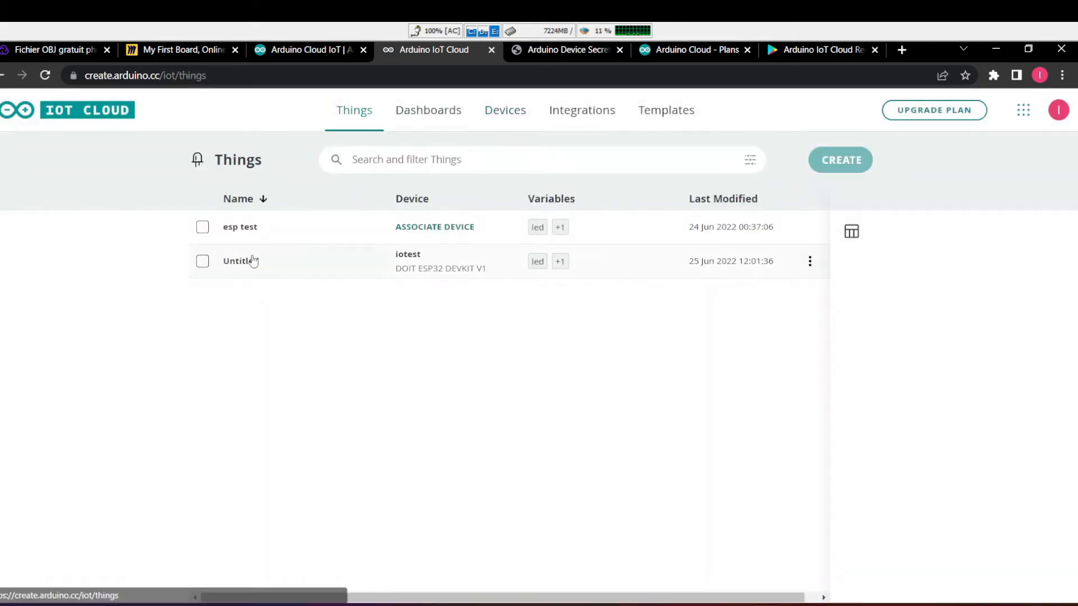
{"action": "left_click", "coordinate": [809, 261]}
{"action": "left_click", "coordinate": [819, 296]}
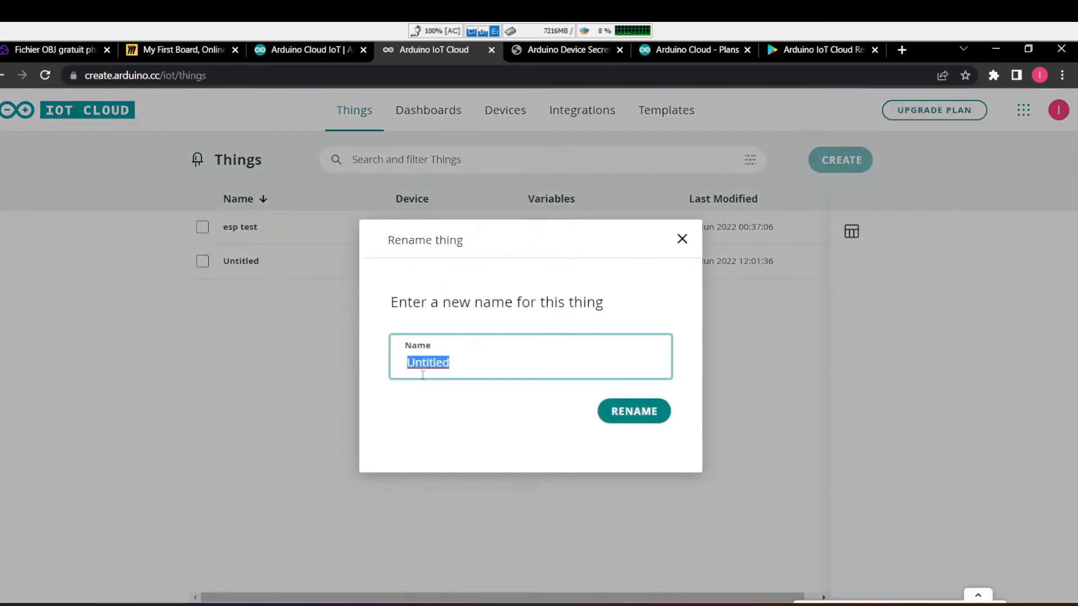
{"action": "type", "text": "tuto"}
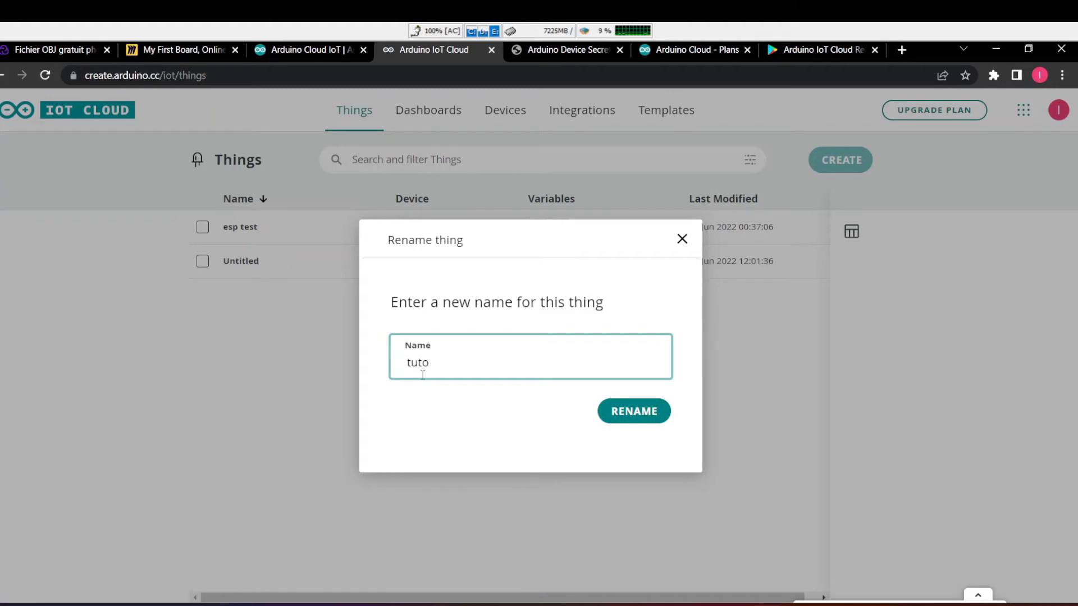
{"action": "type", "text": "esp32"}
{"action": "left_click", "coordinate": [621, 416]}
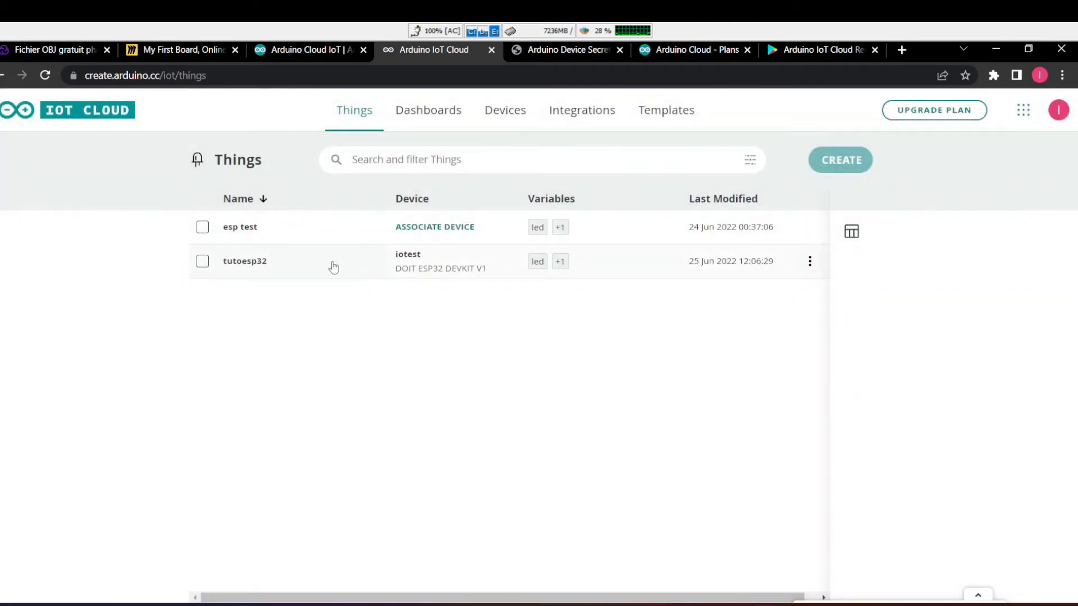
Open the sketch of the tutoesp32 Thing in the full Arduino editor.
{"action": "left_click", "coordinate": [333, 267]}
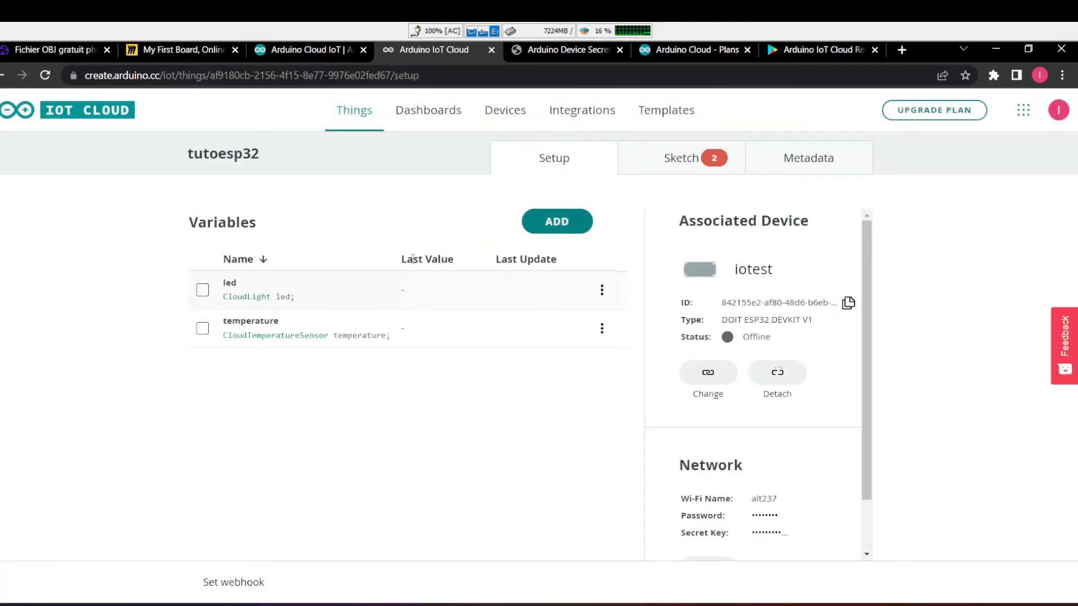
{"action": "left_click", "coordinate": [681, 170]}
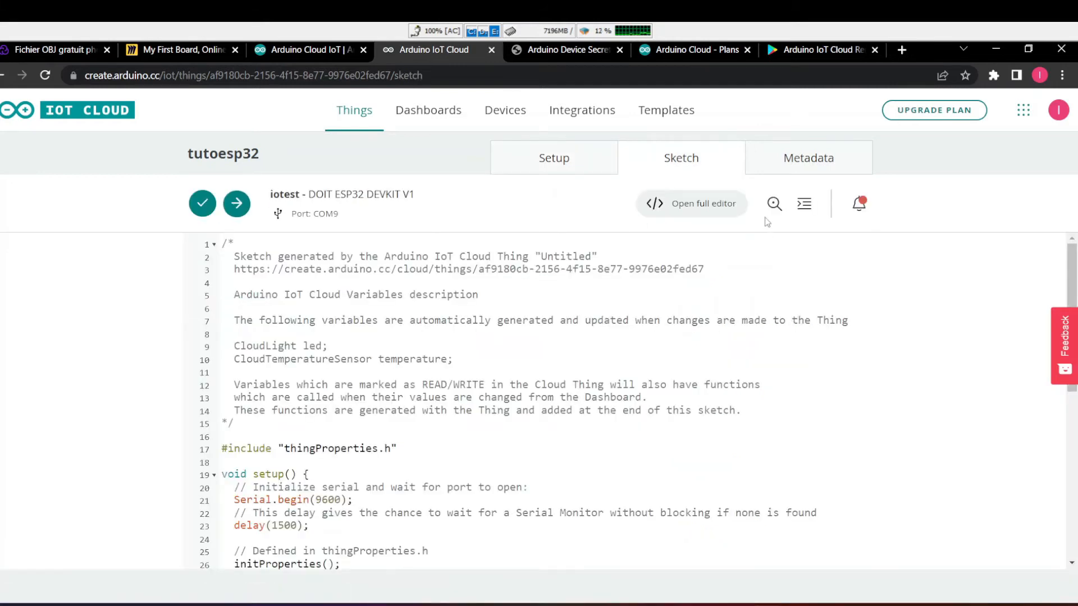
{"action": "left_click", "coordinate": [705, 204]}
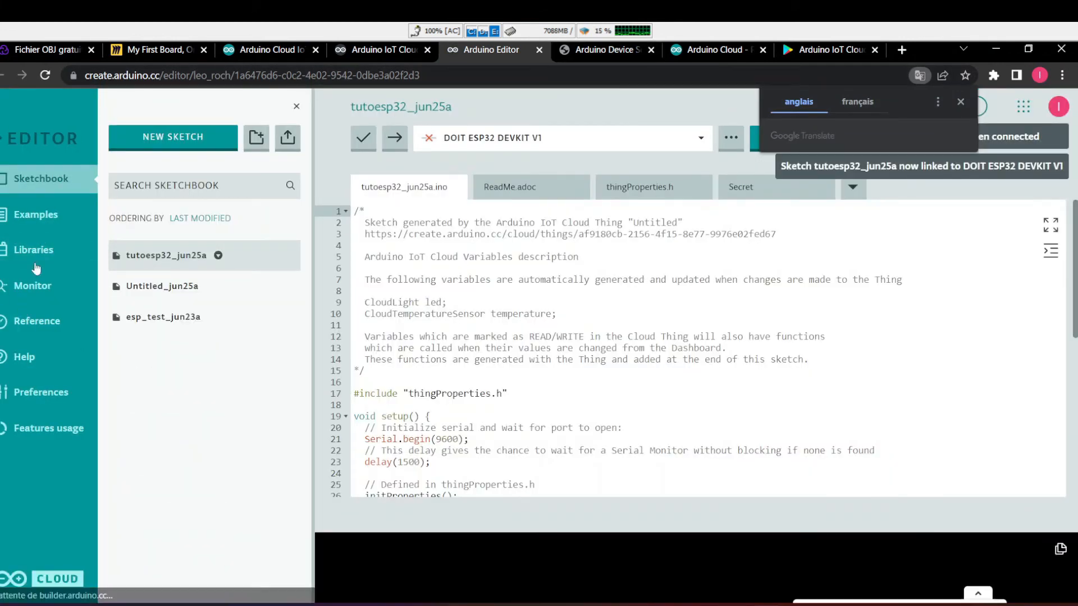
Look through the editor's serial monitor, libraries and examples, and return to the sketchbook.
{"action": "left_click", "coordinate": [33, 286]}
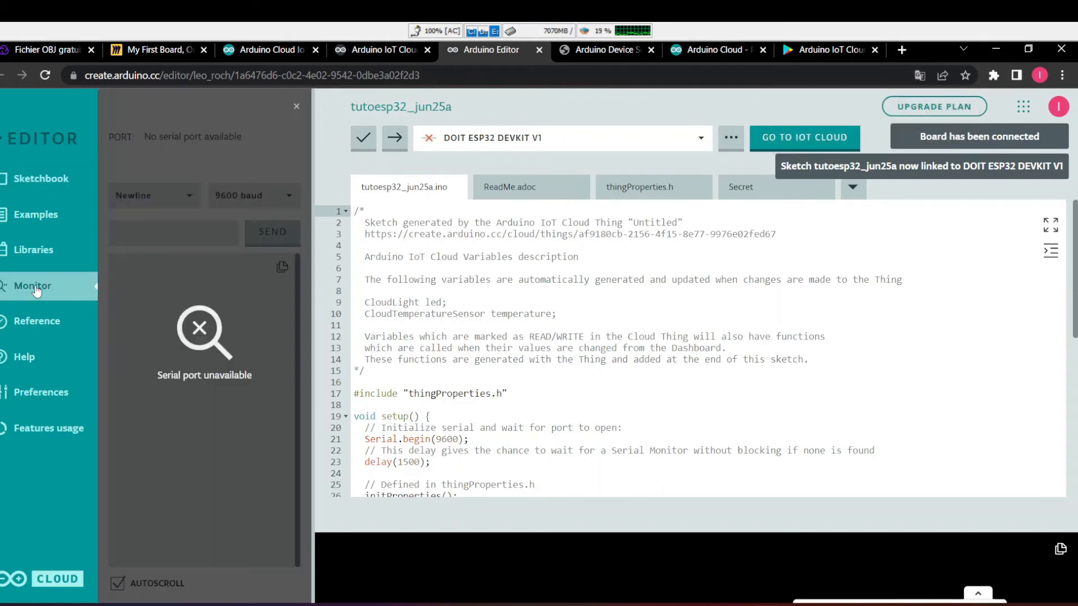
{"action": "left_click", "coordinate": [25, 252]}
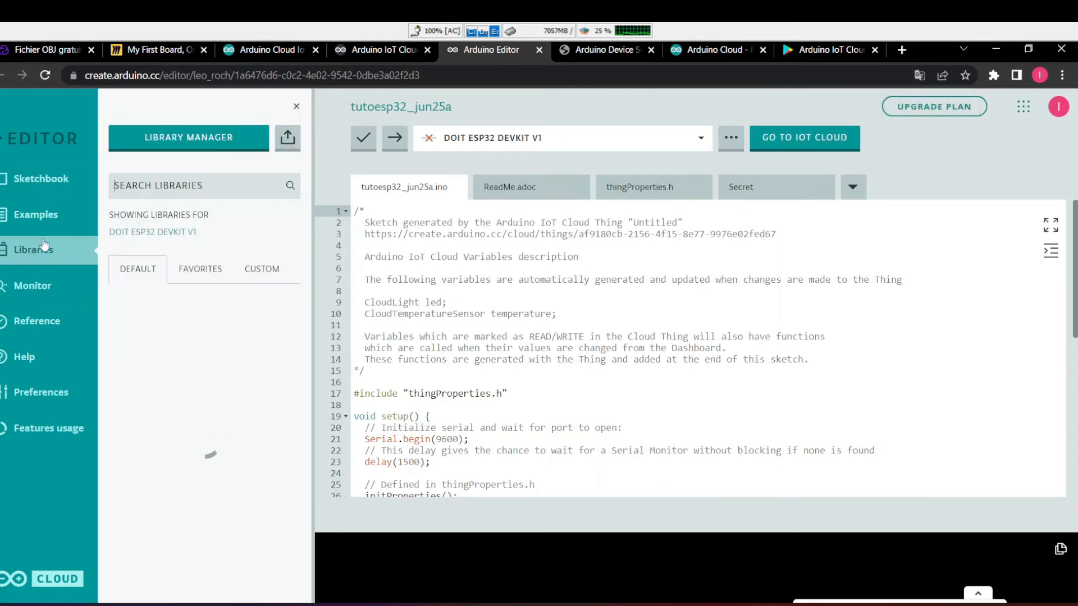
{"action": "left_click", "coordinate": [40, 218]}
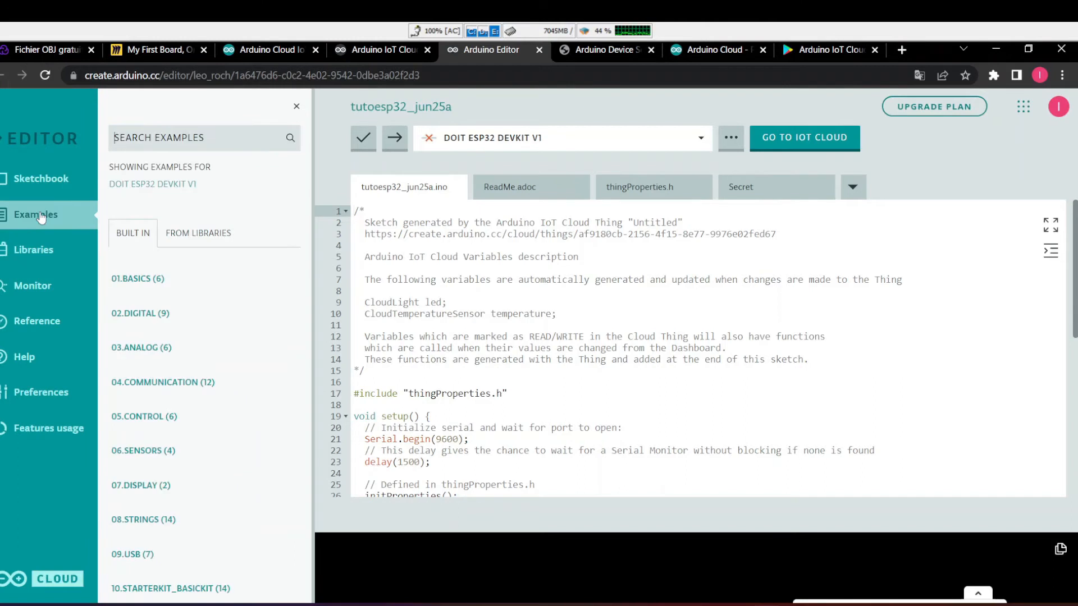
{"action": "left_click", "coordinate": [36, 179]}
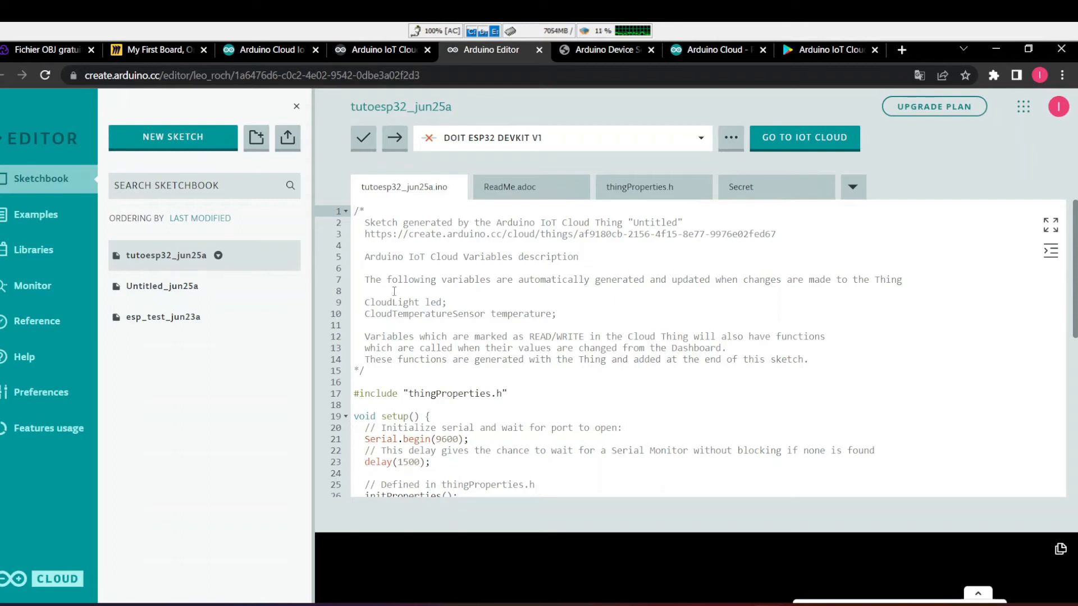
Examine the generated tutoesp32_jun25a sketch, from the led and temperature variable descriptions through setup and loop to the onLedChange function.
{"action": "scroll", "coordinate": [563, 338], "scroll_direction": "down", "scroll_amount": 4}
{"action": "scroll", "coordinate": [564, 338], "scroll_direction": "up", "scroll_amount": 3}
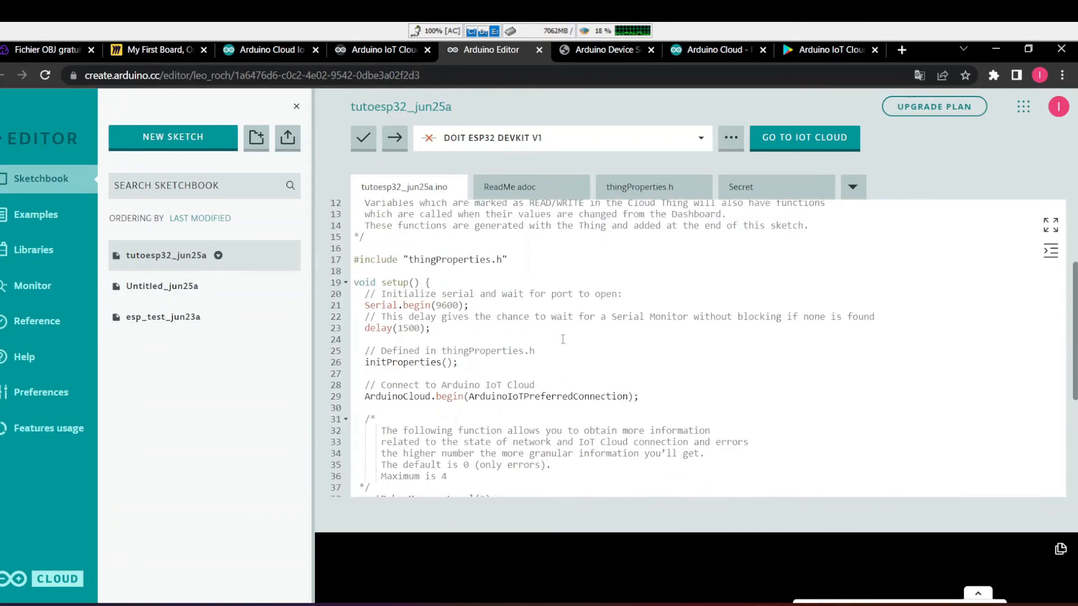
{"action": "scroll", "coordinate": [563, 340], "scroll_direction": "up", "scroll_amount": 1}
{"action": "left_click_drag", "start_coordinate": [588, 314], "coordinate": [370, 294]}
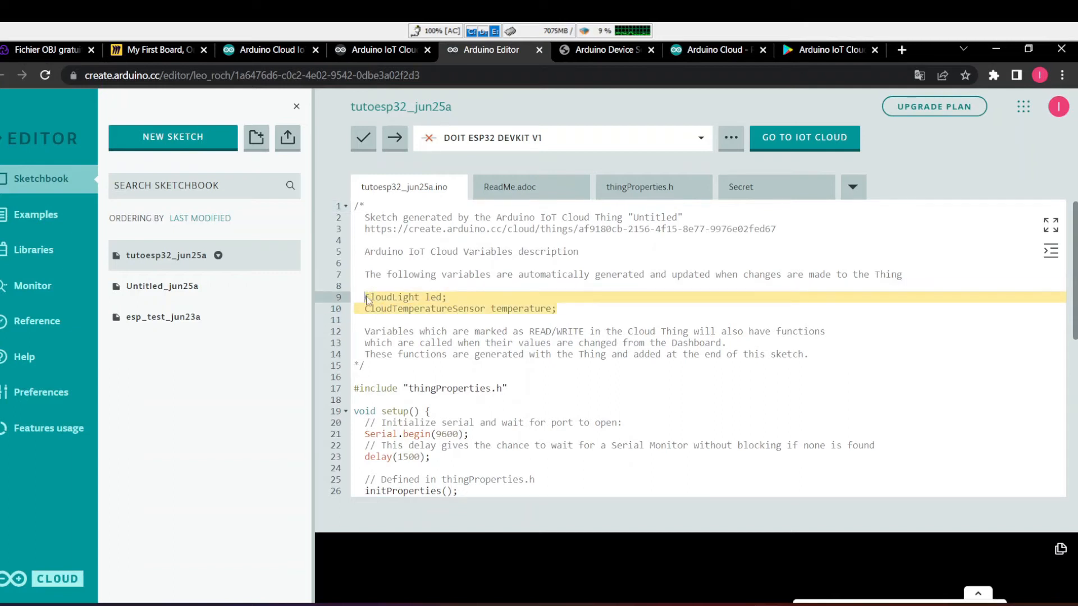
{"action": "left_click", "coordinate": [474, 315]}
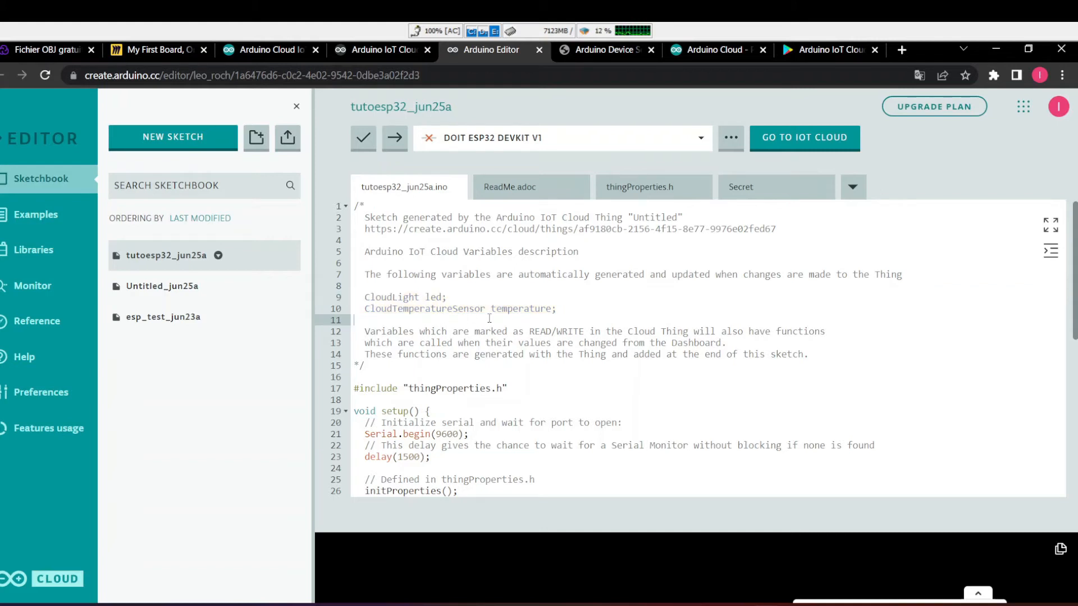
{"action": "scroll", "coordinate": [483, 317], "scroll_direction": "down", "scroll_amount": 5}
{"action": "scroll", "coordinate": [489, 318], "scroll_direction": "down", "scroll_amount": 3}
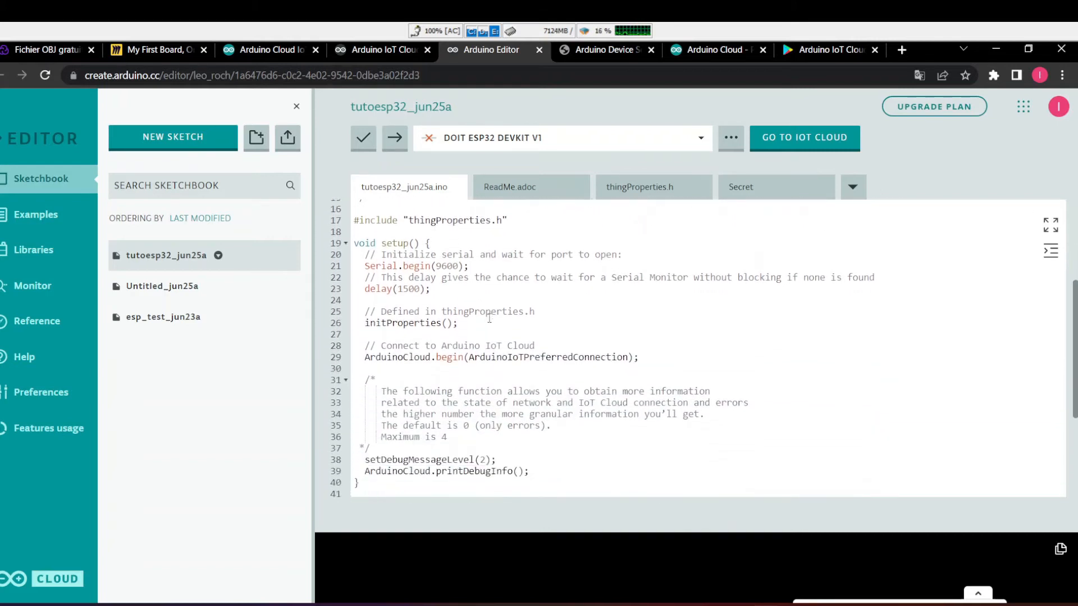
{"action": "scroll", "coordinate": [489, 318], "scroll_direction": "down", "scroll_amount": 7}
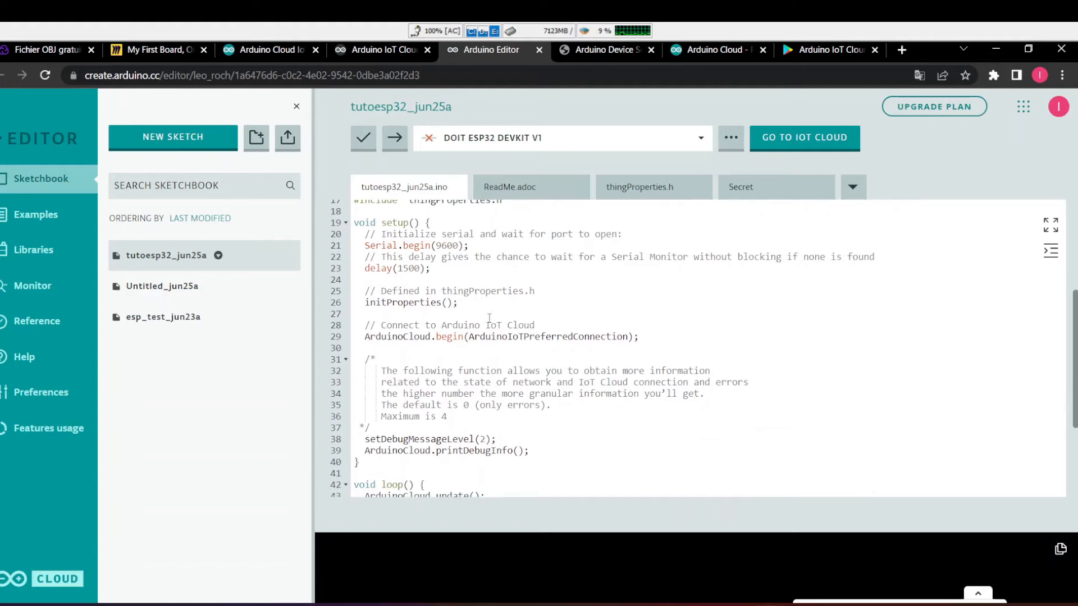
{"action": "scroll", "coordinate": [489, 318], "scroll_direction": "down", "scroll_amount": 1}
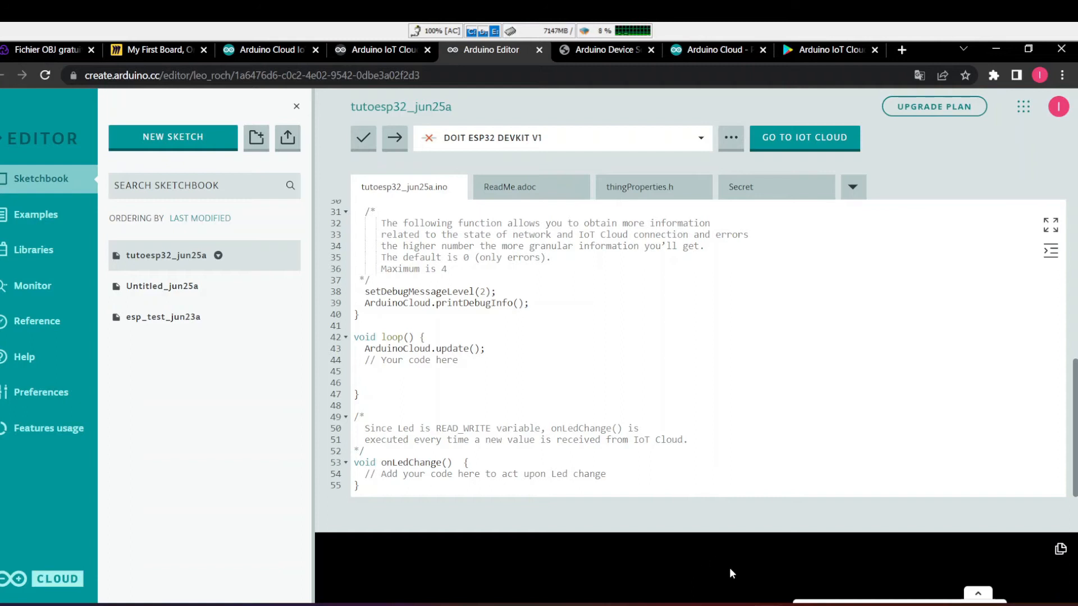
Copy the LED, A0, refV and bits defines and the val and temp_celcius declarations from prog.txt into the sketch, below the thingProperties.h include.
{"action": "key", "text": "alt+Tab"}
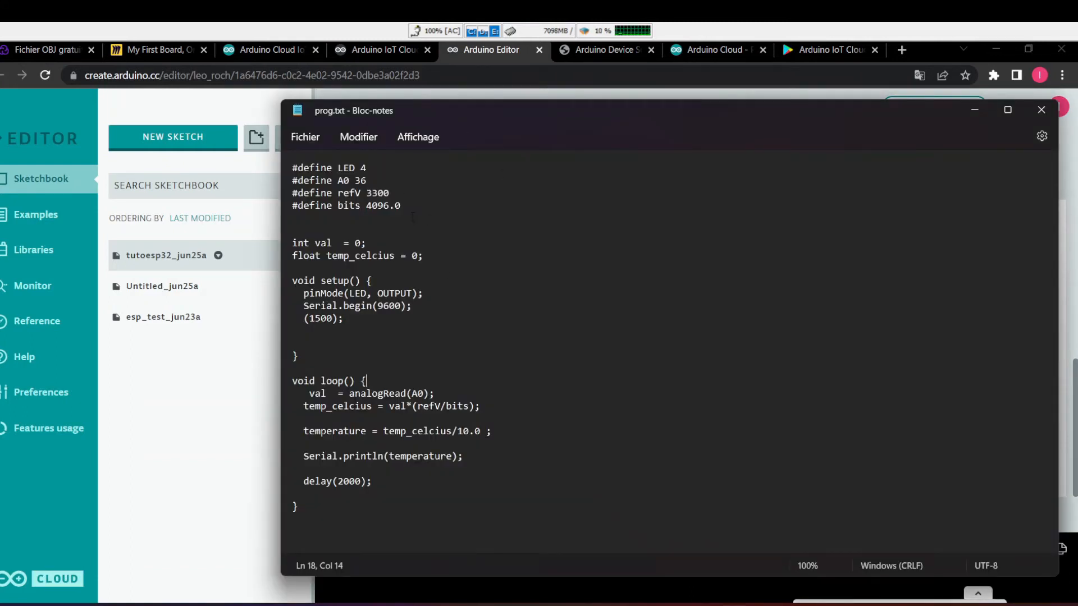
{"action": "left_click_drag", "start_coordinate": [429, 254], "coordinate": [285, 173]}
{"action": "key", "text": "ctrl+c"}
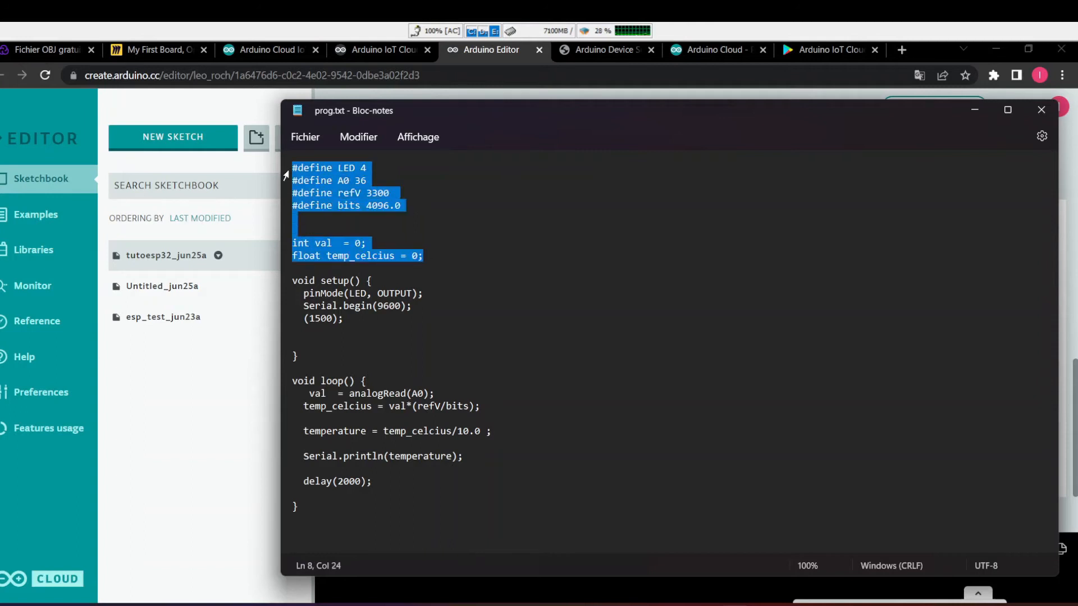
{"action": "left_click", "coordinate": [222, 483]}
{"action": "scroll", "coordinate": [459, 291], "scroll_direction": "up", "scroll_amount": 10}
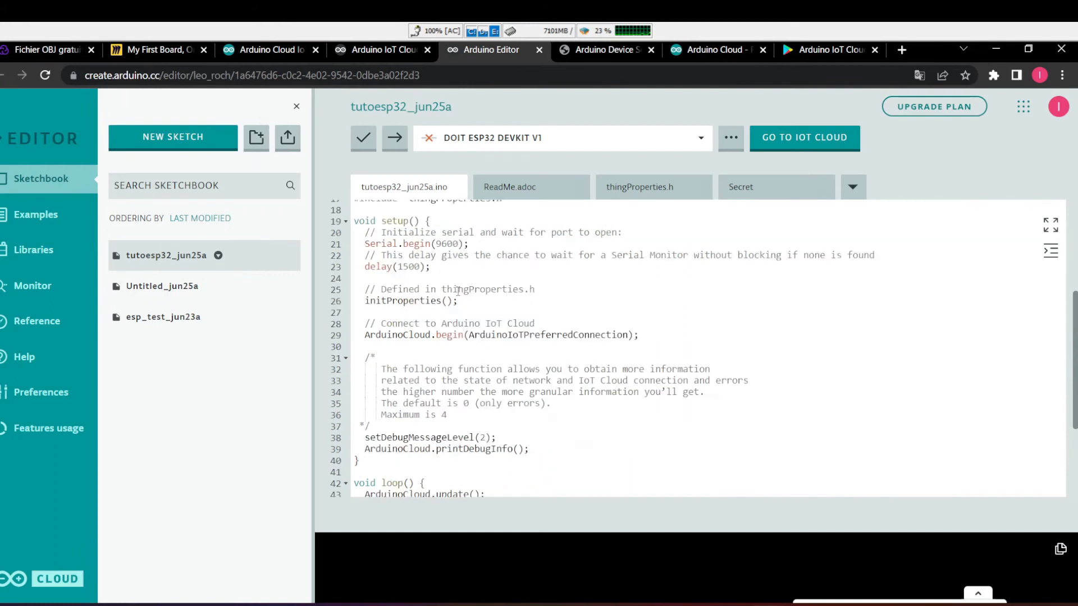
{"action": "scroll", "coordinate": [436, 360], "scroll_direction": "down", "scroll_amount": 1}
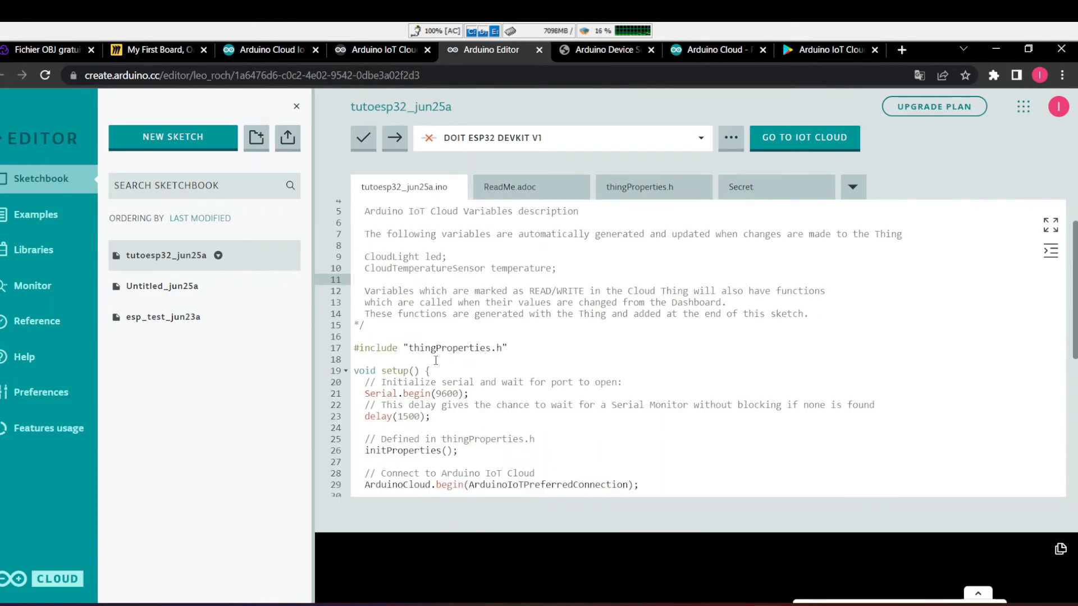
{"action": "left_click", "coordinate": [358, 363]}
{"action": "key", "text": "Return"}
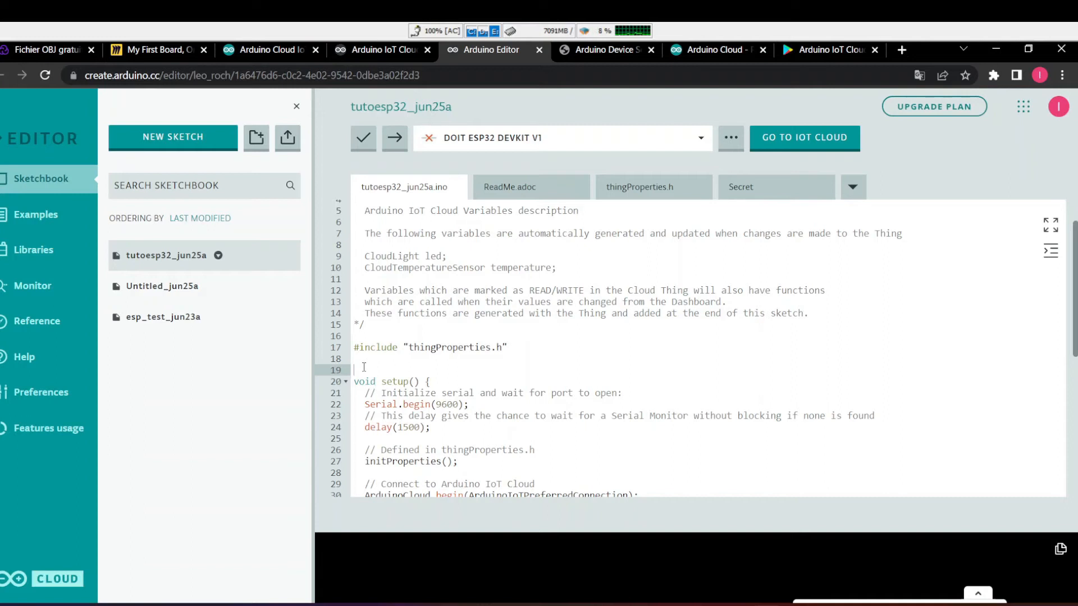
{"action": "key", "text": "Return"}
{"action": "key", "text": "Return"}
{"action": "left_click", "coordinate": [364, 367]}
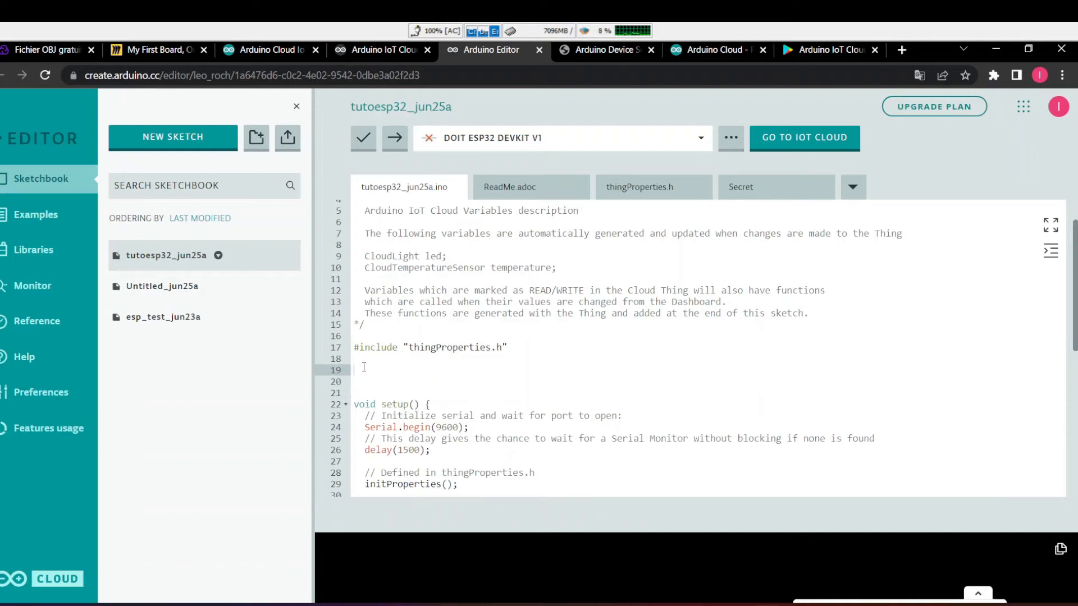
{"action": "key", "text": "ctrl+v"}
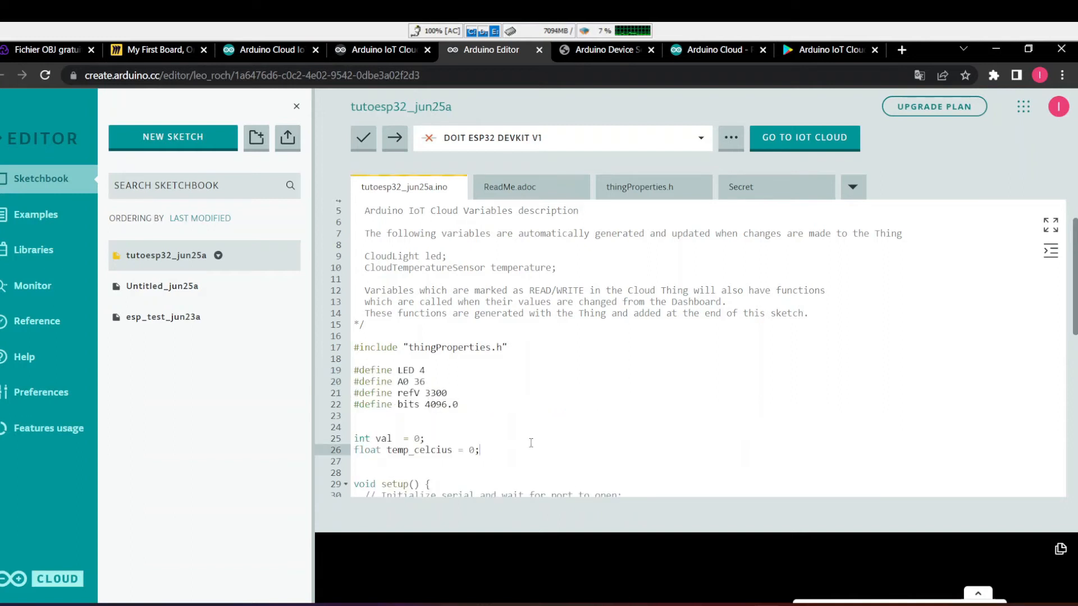
Copy the line pinMode(LED, OUTPUT); from prog.txt into the sketch's setup function, directly after Serial.begin(9600);.
{"action": "scroll", "coordinate": [531, 443], "scroll_direction": "down", "scroll_amount": 3}
{"action": "scroll", "coordinate": [532, 443], "scroll_direction": "down", "scroll_amount": 1}
{"action": "key", "text": "alt+Tab"}
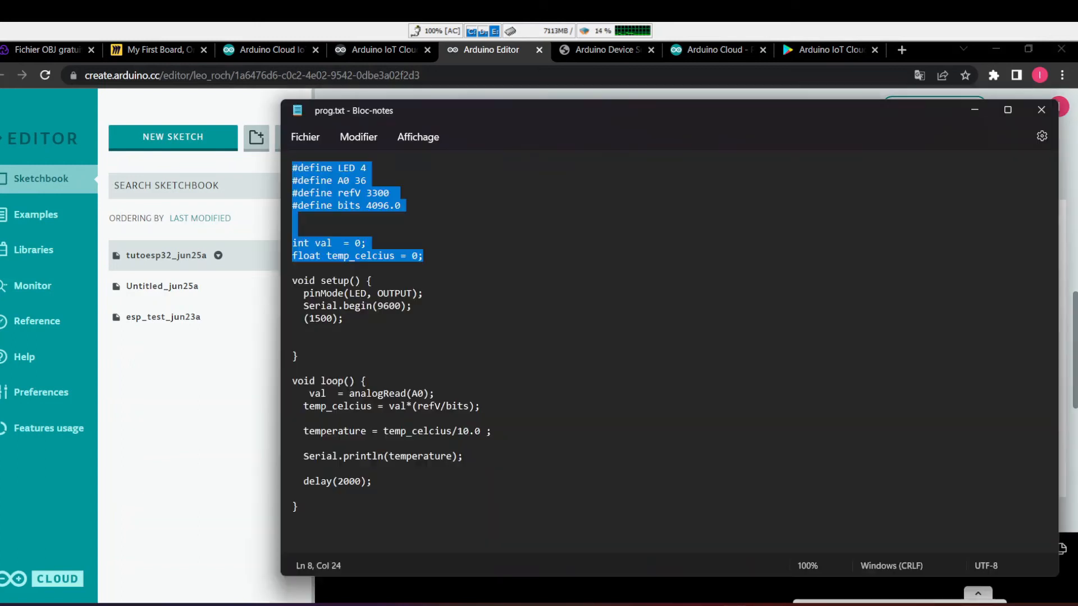
{"action": "left_click", "coordinate": [476, 345]}
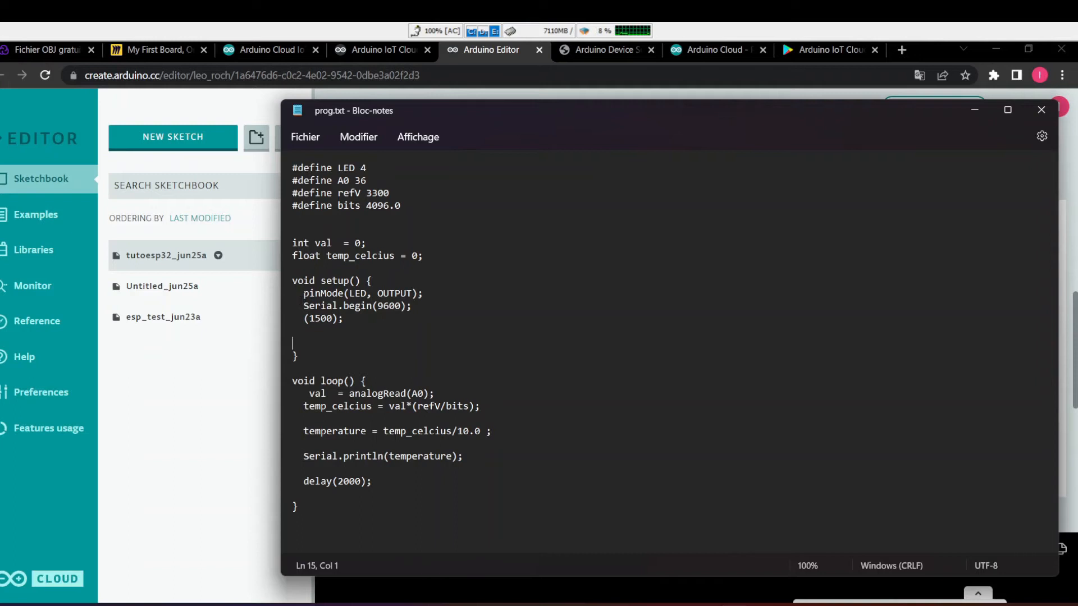
{"action": "left_click_drag", "start_coordinate": [298, 293], "coordinate": [437, 288]}
{"action": "key", "text": "ctrl+c"}
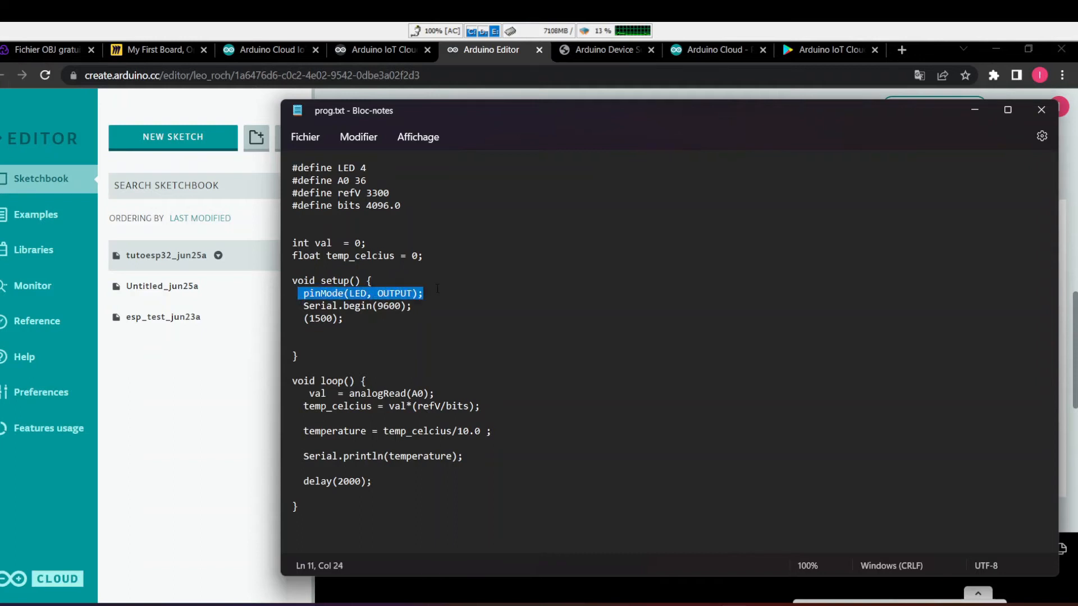
{"action": "left_click", "coordinate": [222, 475]}
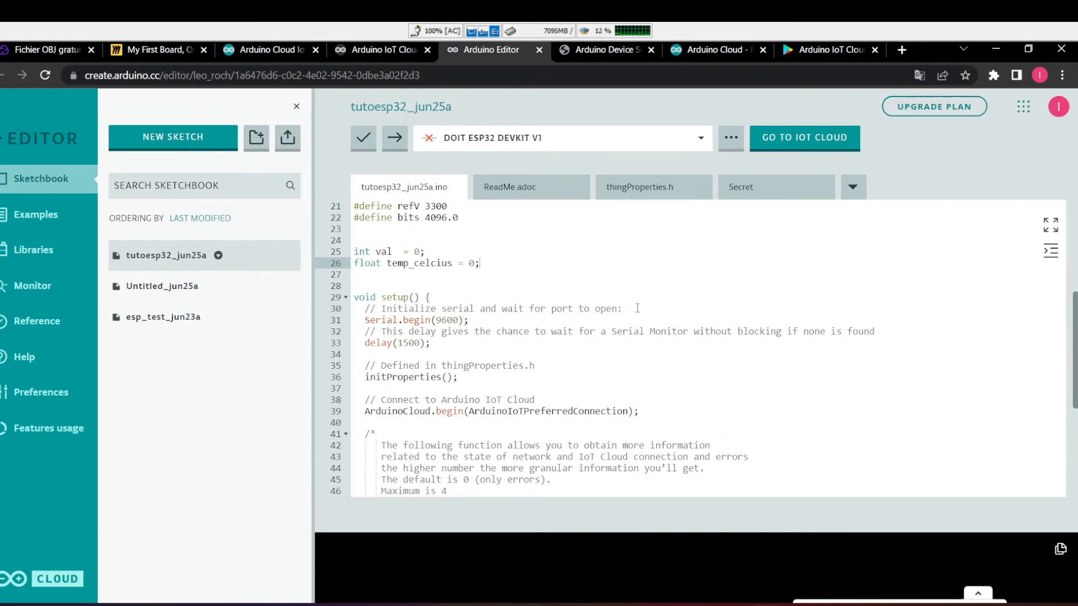
{"action": "left_click", "coordinate": [580, 321]}
{"action": "key", "text": "Return"}
{"action": "key", "text": "ctrl+v"}
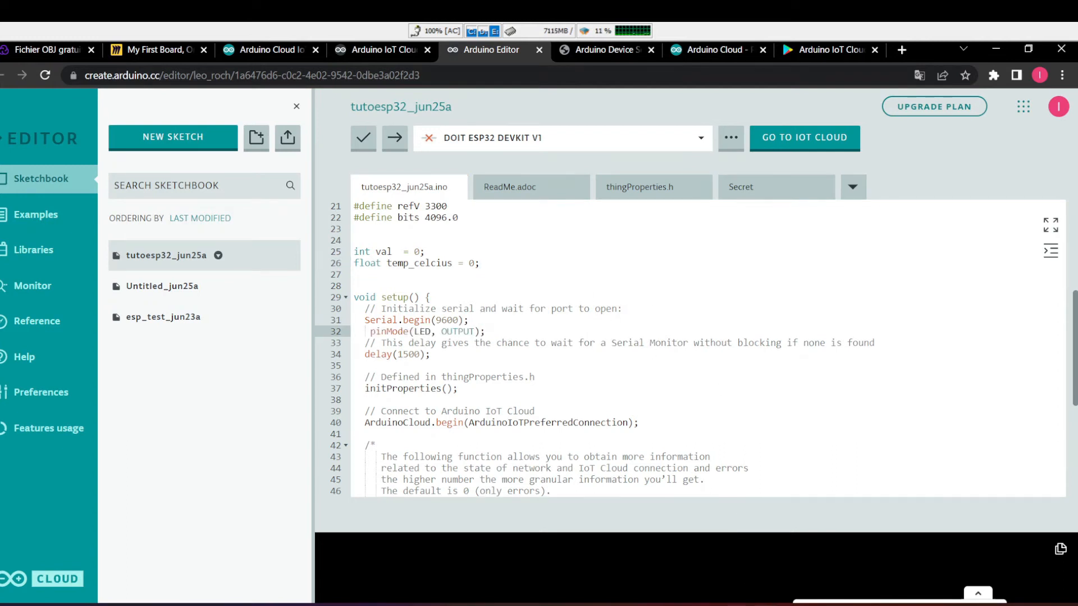
Replace the "Your code here" comment in the sketch's loop with the loop body from prog.txt, analogRead through delay(2000), and remove surplus blank lines.
{"action": "key", "text": "alt+Tab"}
{"action": "left_click", "coordinate": [523, 348]}
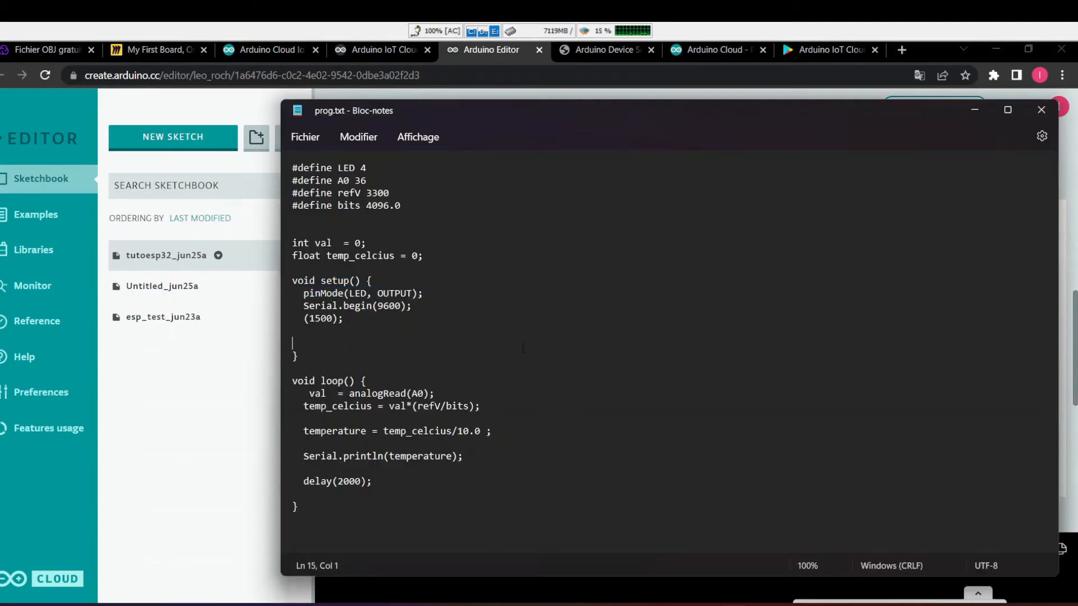
{"action": "left_click_drag", "start_coordinate": [303, 393], "coordinate": [411, 490]}
{"action": "key", "text": "ctrl+c"}
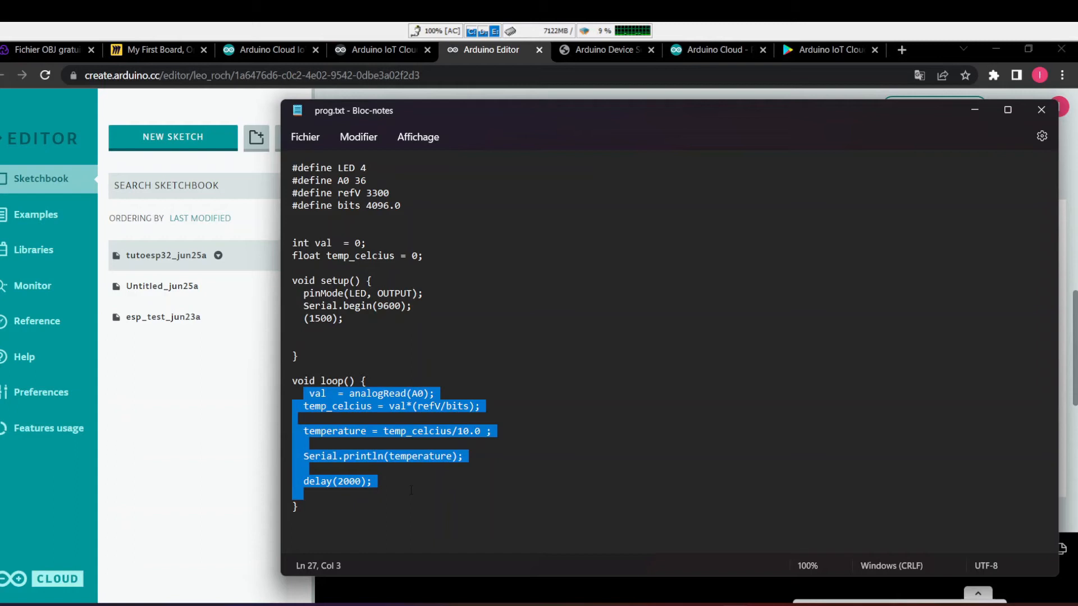
{"action": "left_click", "coordinate": [207, 507]}
{"action": "scroll", "coordinate": [517, 302], "scroll_direction": "down", "scroll_amount": 5}
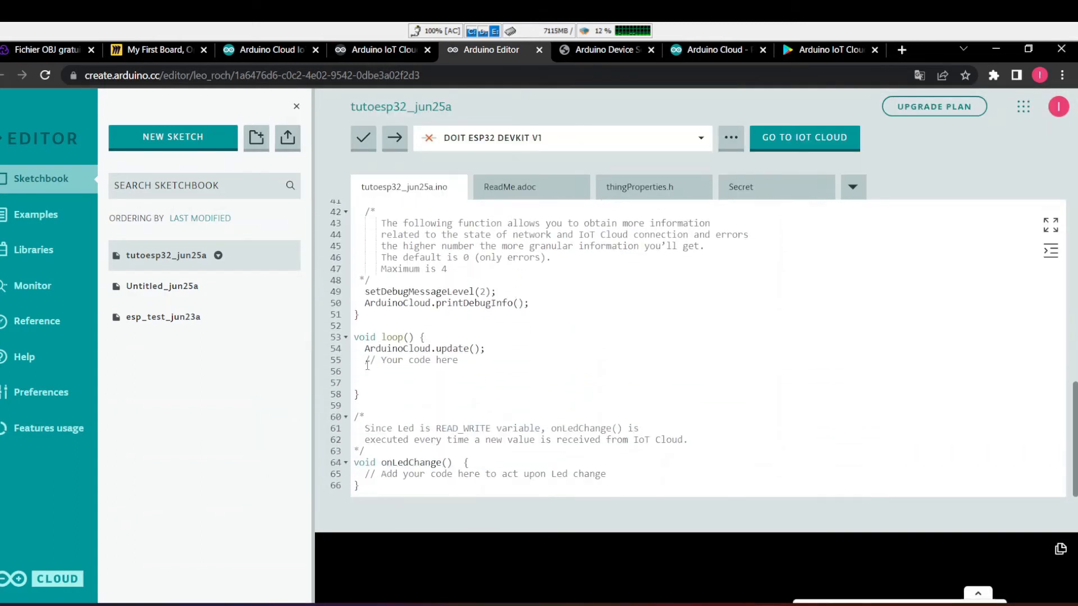
{"action": "left_click_drag", "start_coordinate": [367, 364], "coordinate": [479, 366]}
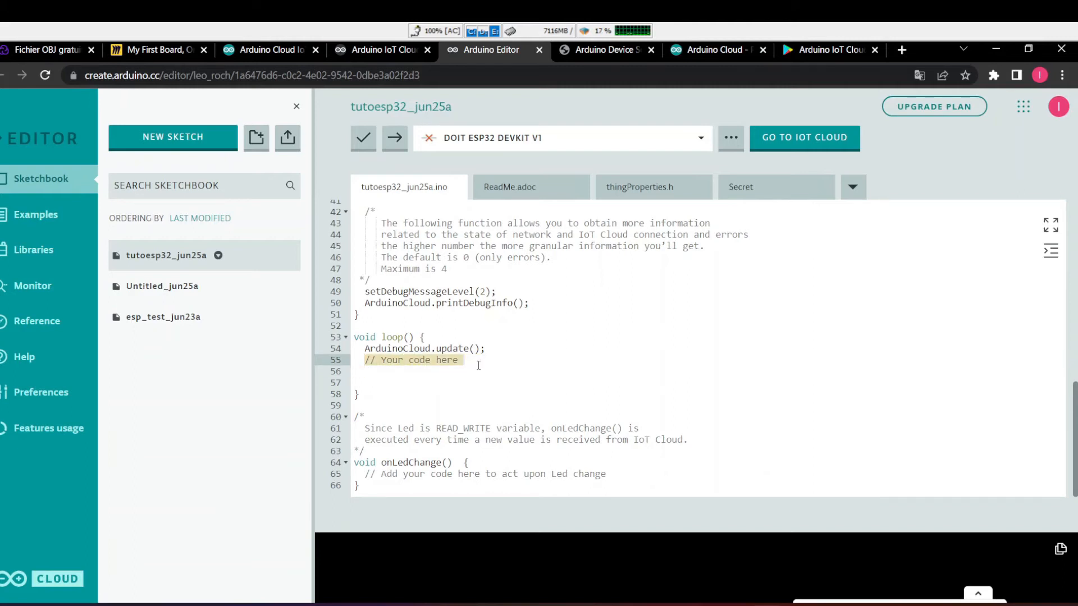
{"action": "key", "text": "ctrl+v"}
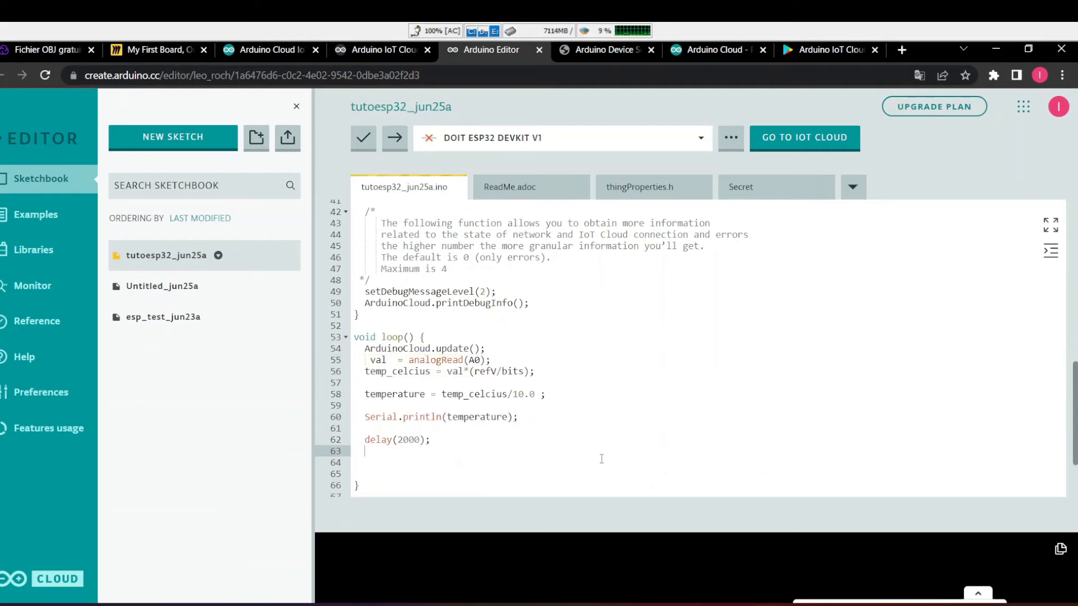
{"action": "key", "text": "Delete"}
{"action": "key", "text": "BackSpace"}
{"action": "scroll", "coordinate": [602, 459], "scroll_direction": "down", "scroll_amount": 2}
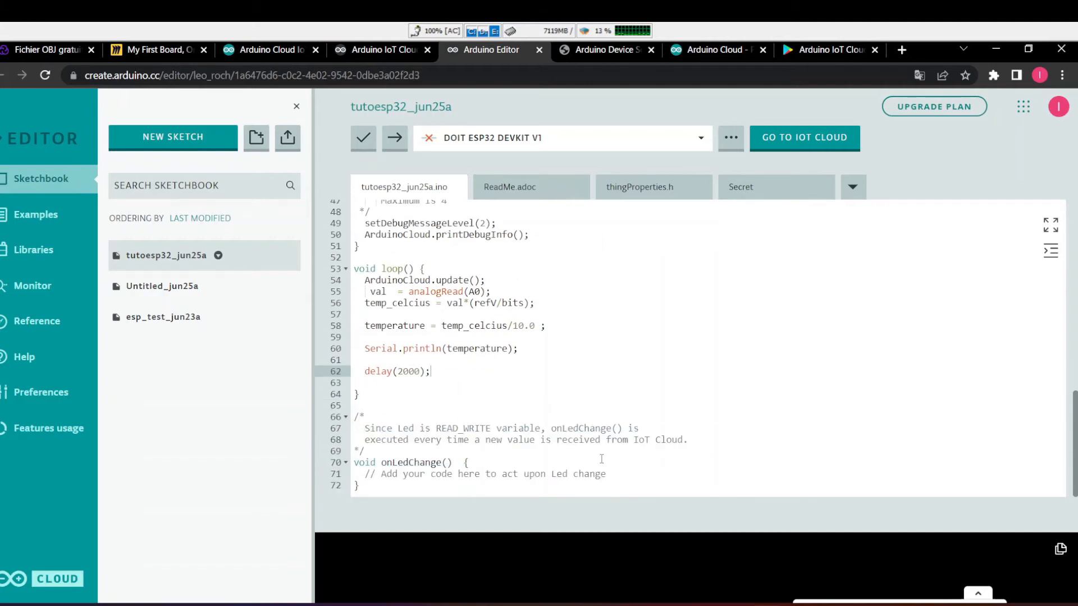
Replace the "Add your code here" comment in the onLedChange function with an if (led) statement followed by an empty braced block.
{"action": "left_click_drag", "start_coordinate": [364, 478], "coordinate": [613, 475]}
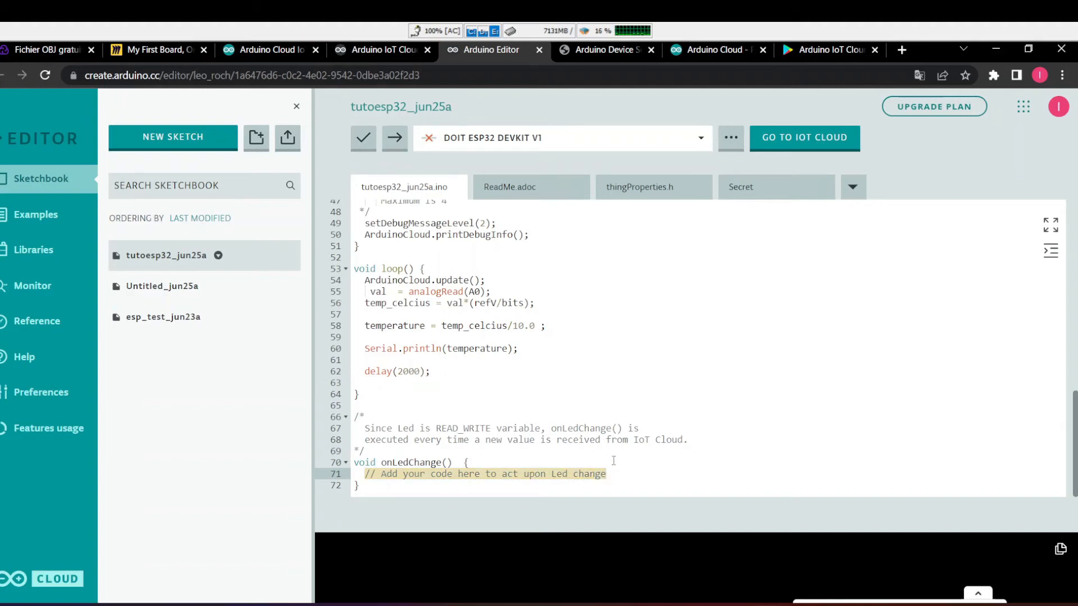
{"action": "type", "text": "if (led"}
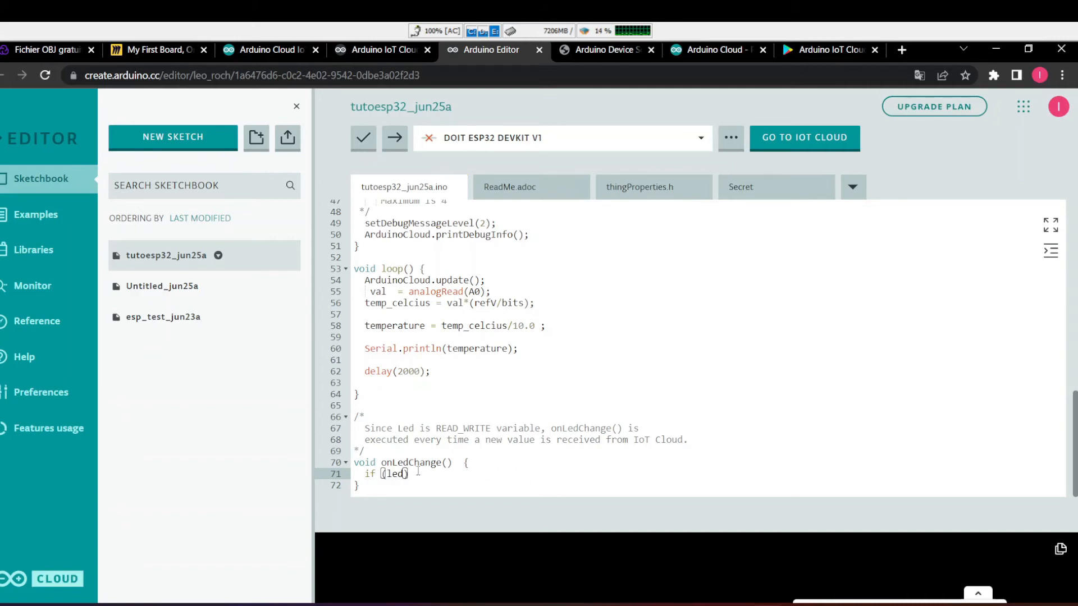
{"action": "key", "text": "Return"}
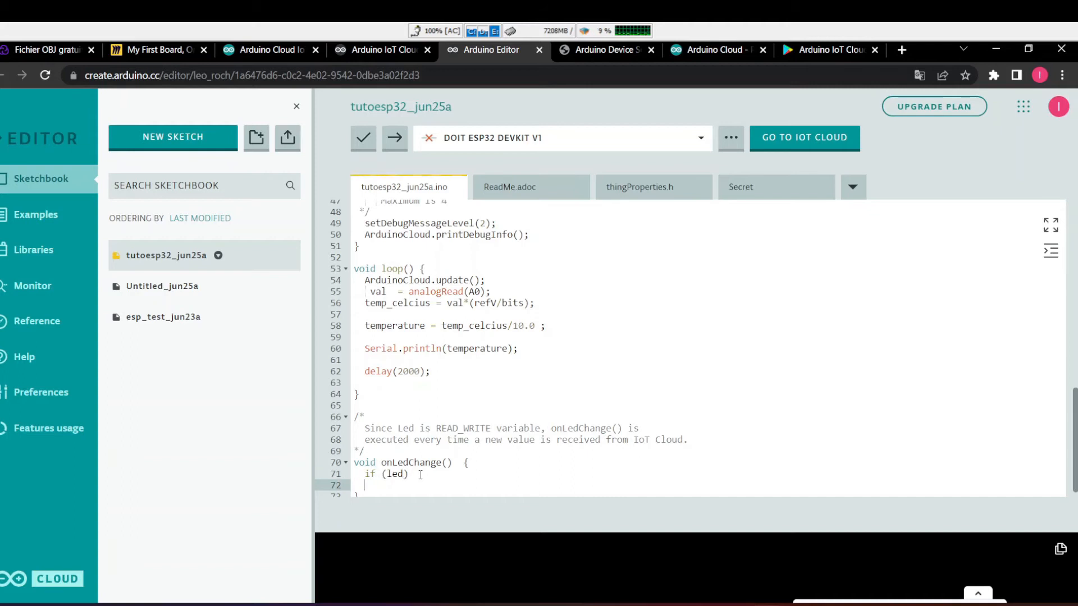
{"action": "type", "text": "{"}
{"action": "key", "text": "Return"}
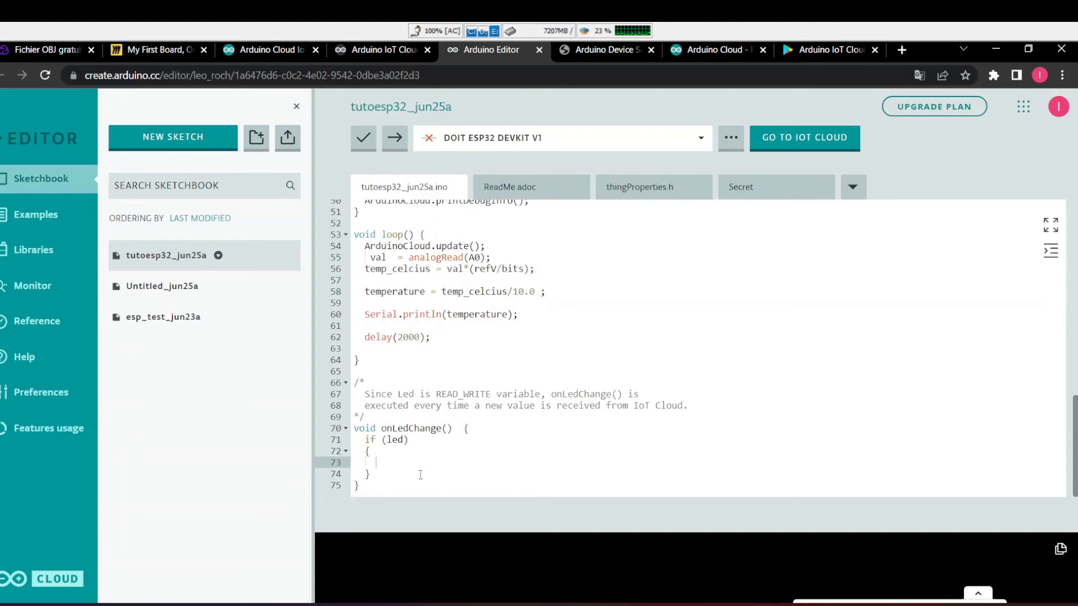
Write digitalWrite(LED, HIGH); inside the if (led) block, checking the LED define at the beginning of the sketch.
{"action": "type", "text": "digitalWrite"}
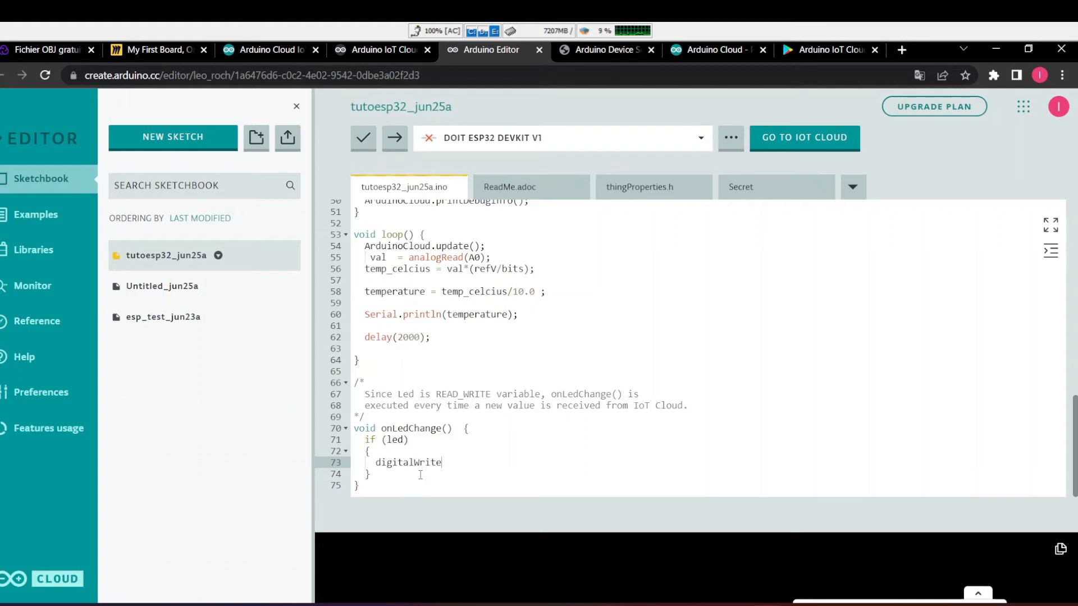
{"action": "type", "text": "(LED"}
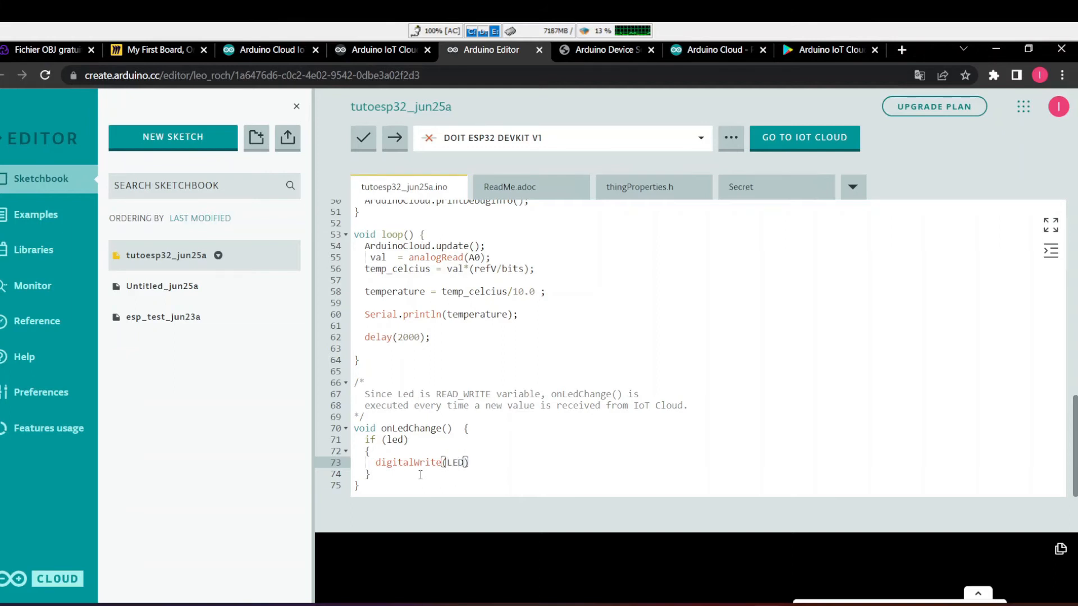
{"action": "scroll", "coordinate": [420, 475], "scroll_direction": "up", "scroll_amount": 3}
{"action": "scroll", "coordinate": [420, 475], "scroll_direction": "up", "scroll_amount": 5}
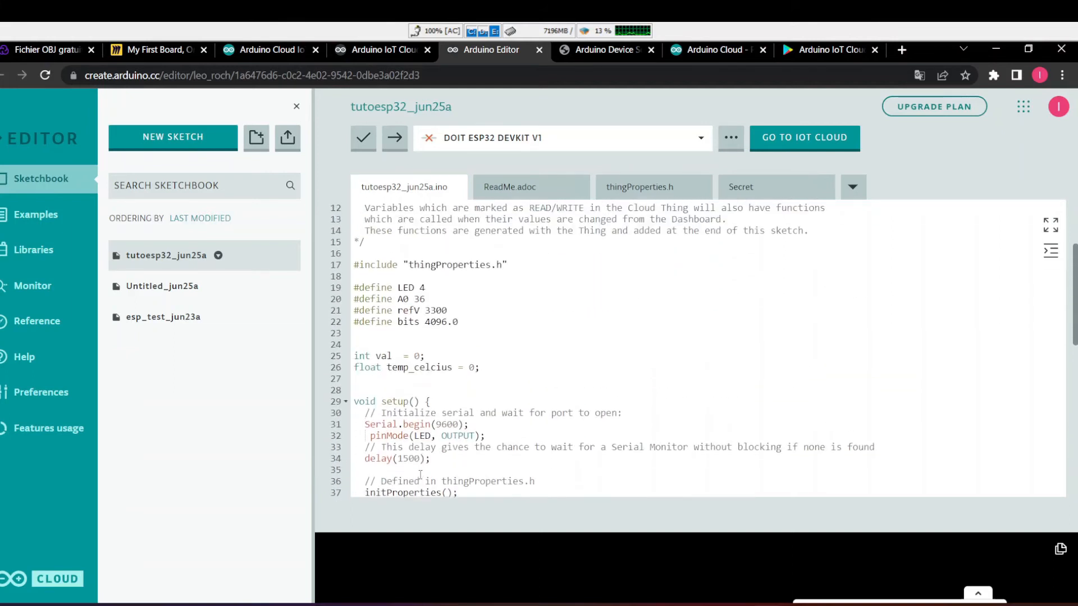
{"action": "scroll", "coordinate": [444, 302], "scroll_direction": "down", "scroll_amount": 8}
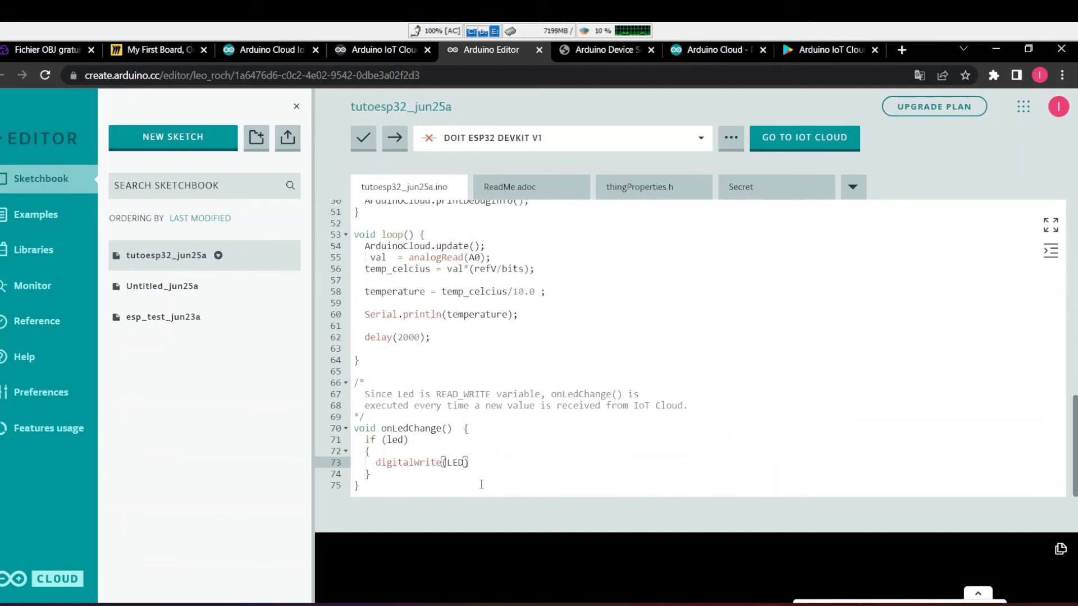
{"action": "type", "text": ", HIGH"}
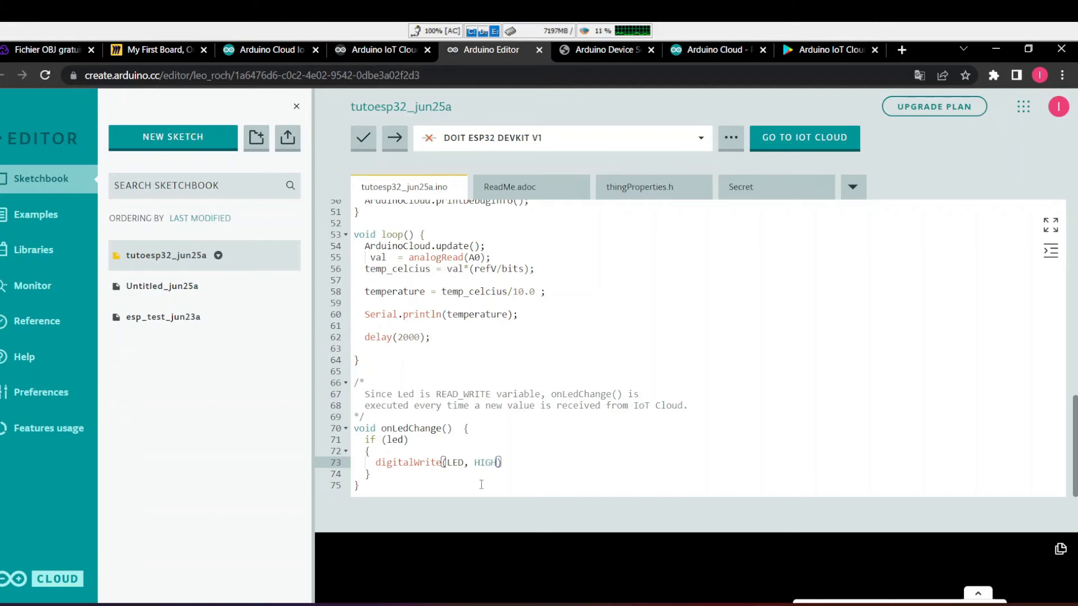
{"action": "key", "text": "End"}
{"action": "type", "text": ";"}
Add an else branch with an empty braced block directly after the if (led) block in onLedChange.
{"action": "left_click", "coordinate": [388, 473]}
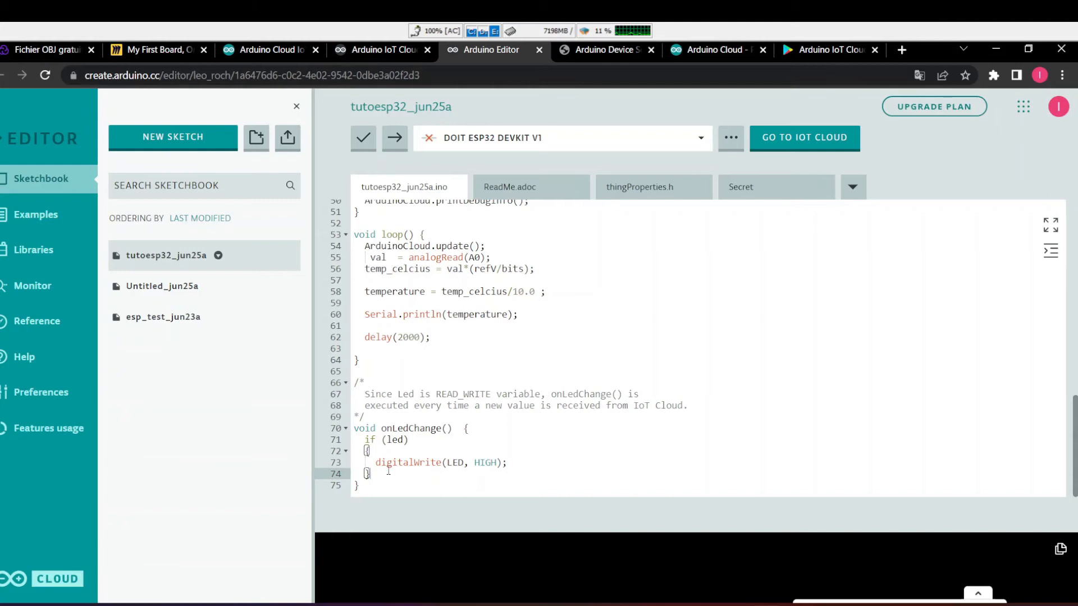
{"action": "key", "text": "Return"}
{"action": "type", "text": "i"}
{"action": "key", "text": "BackSpace"}
{"action": "type", "text": "else"}
{"action": "key", "text": "Return"}
{"action": "type", "text": "{"}
{"action": "key", "text": "Return"}
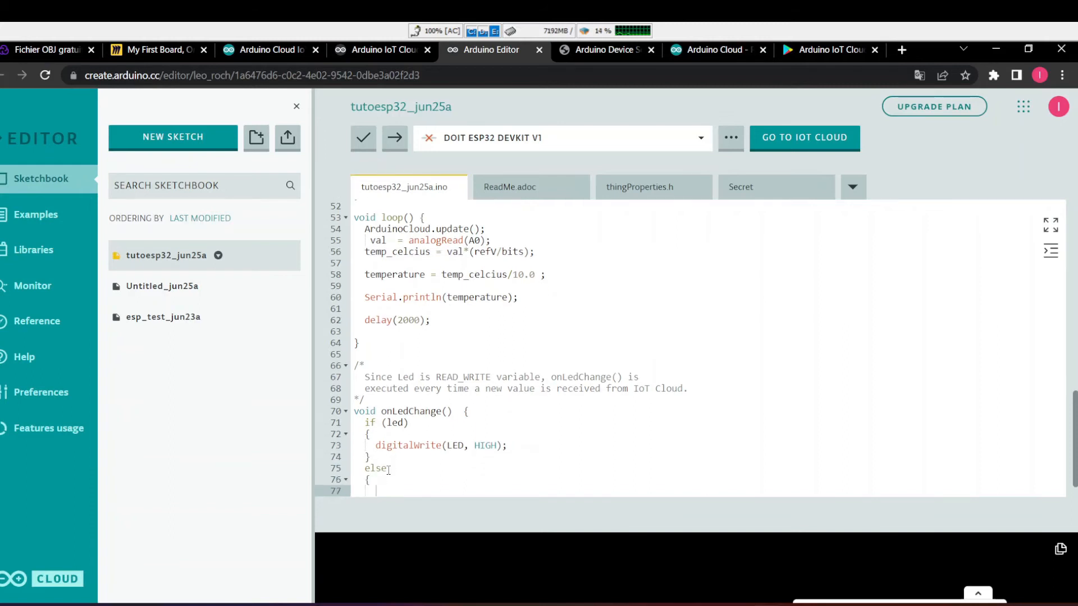
Copy the digitalWrite line from the if block into the else block and change its level to LOW.
{"action": "scroll", "coordinate": [480, 437], "scroll_direction": "down", "scroll_amount": 1}
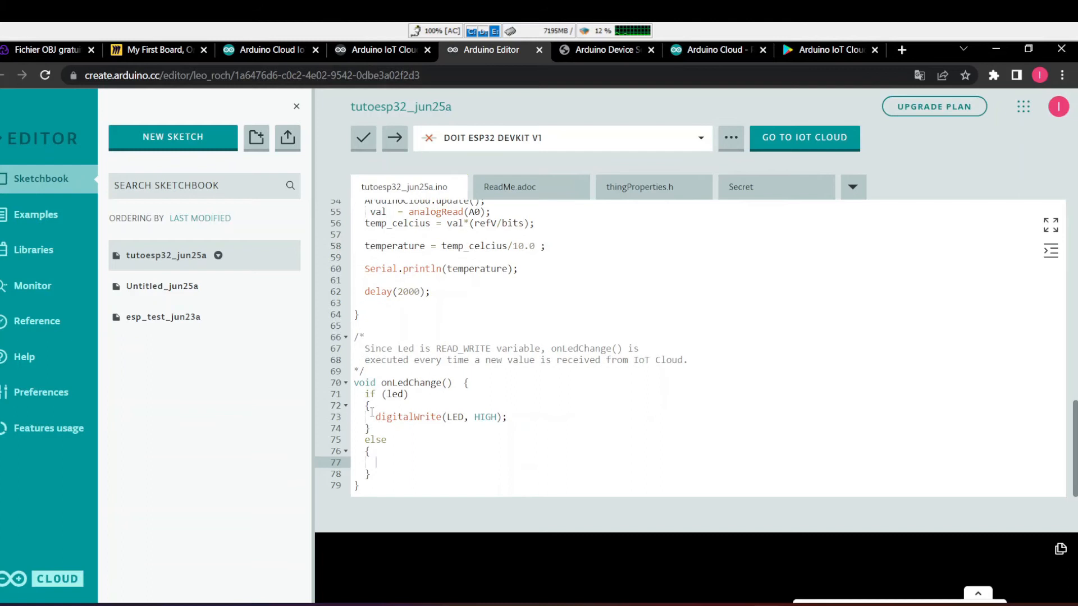
{"action": "left_click_drag", "start_coordinate": [374, 415], "coordinate": [519, 416]}
{"action": "key", "text": "ctrl+c"}
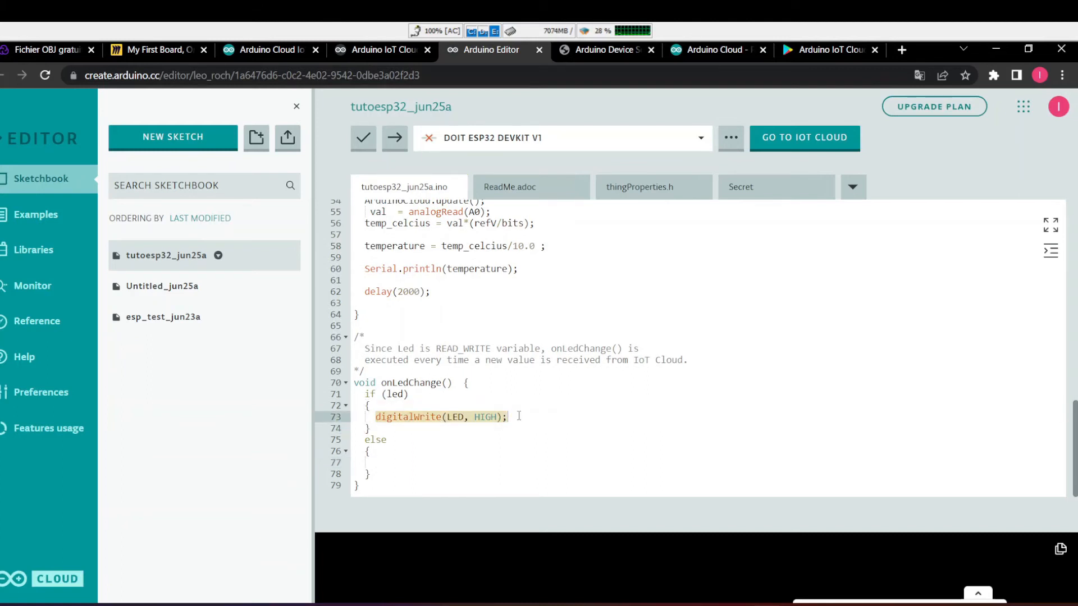
{"action": "left_click", "coordinate": [398, 464]}
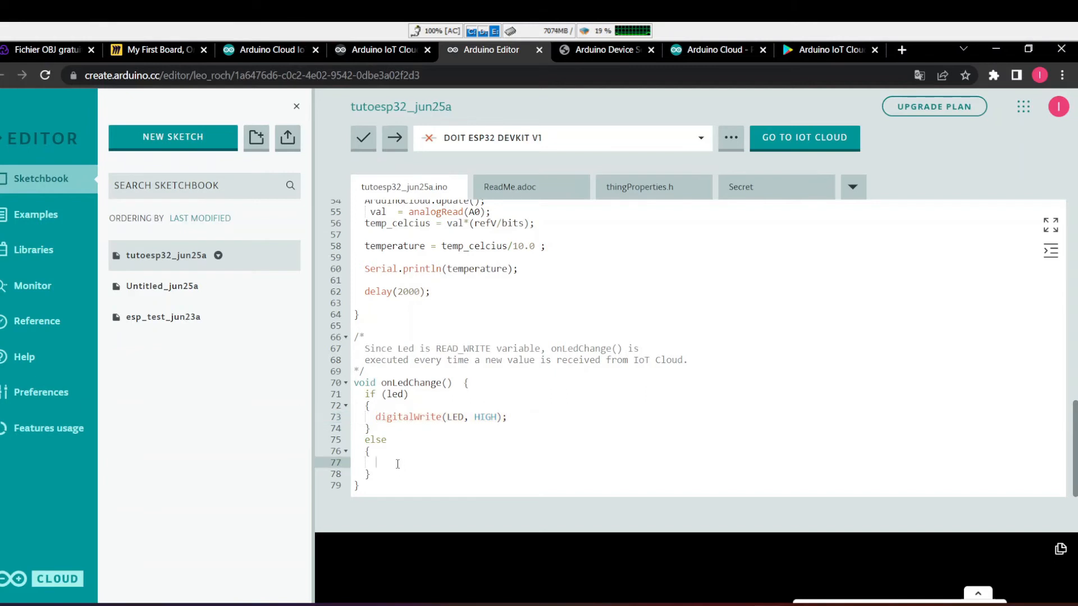
{"action": "key", "text": "ctrl+v"}
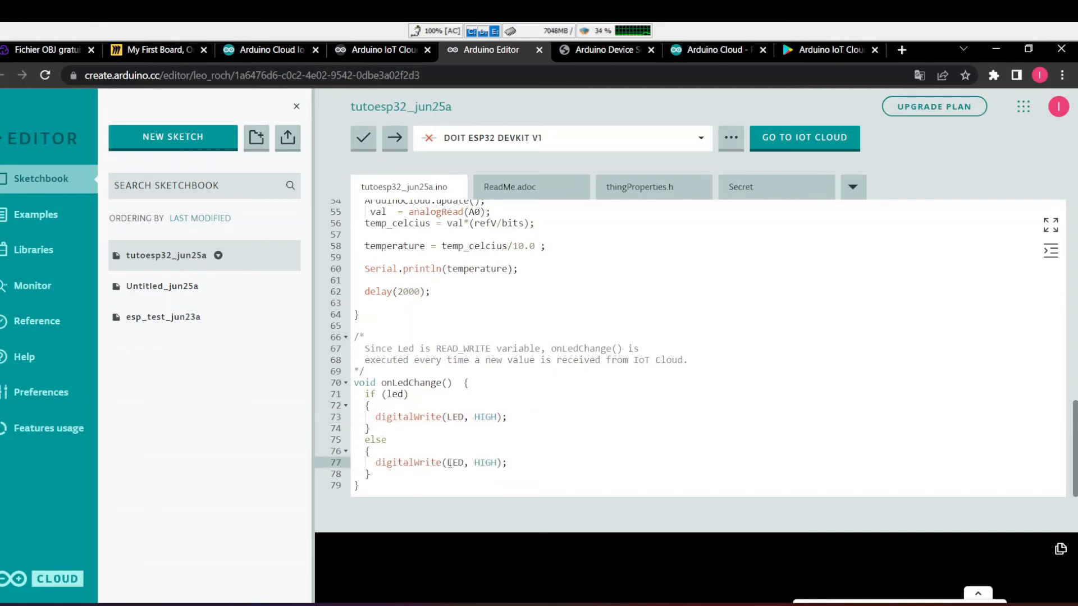
{"action": "left_click", "coordinate": [501, 462]}
{"action": "key", "text": "BackSpace"}
{"action": "key", "text": "BackSpace"}
{"action": "key", "text": "BackSpace"}
{"action": "key", "text": "BackSpace"}
{"action": "type", "text": "LOW"}
{"action": "left_click", "coordinate": [532, 461]}
Locate the ArduinoCreateAgent-1.2.6 installer in the Téléchargements folder, and return to the Arduino Editor.
{"action": "mouse_move", "coordinate": [546, 604]}
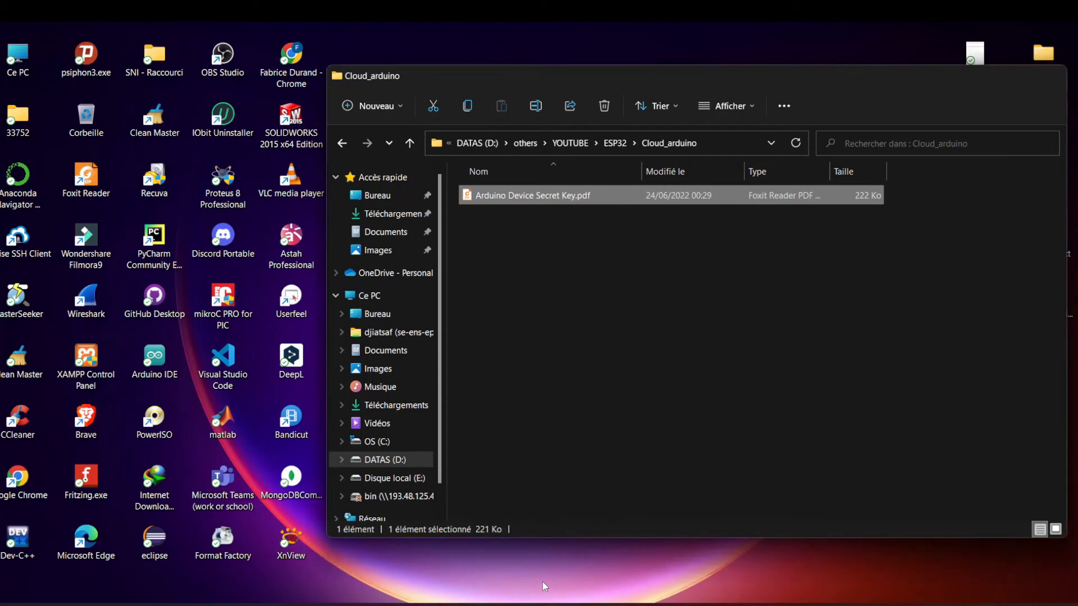
{"action": "left_click", "coordinate": [542, 581]}
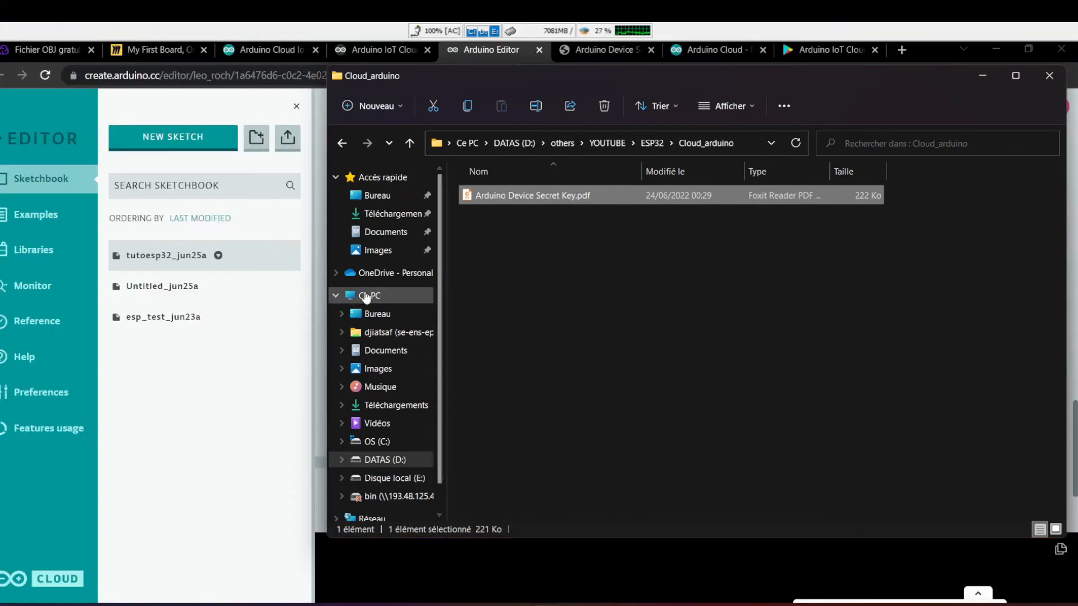
{"action": "left_click", "coordinate": [361, 404]}
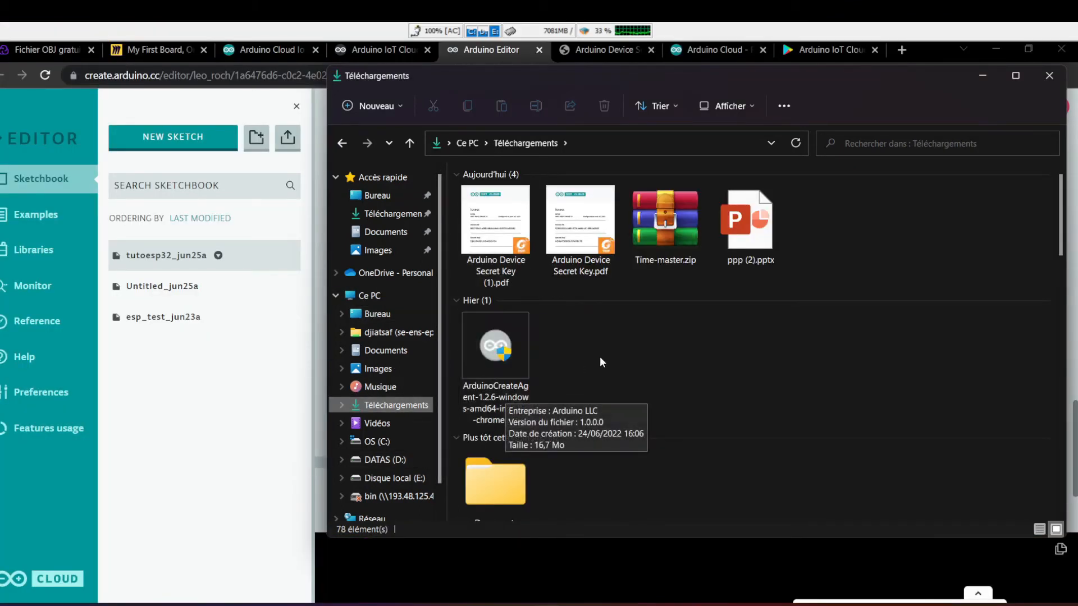
{"action": "left_click", "coordinate": [230, 455]}
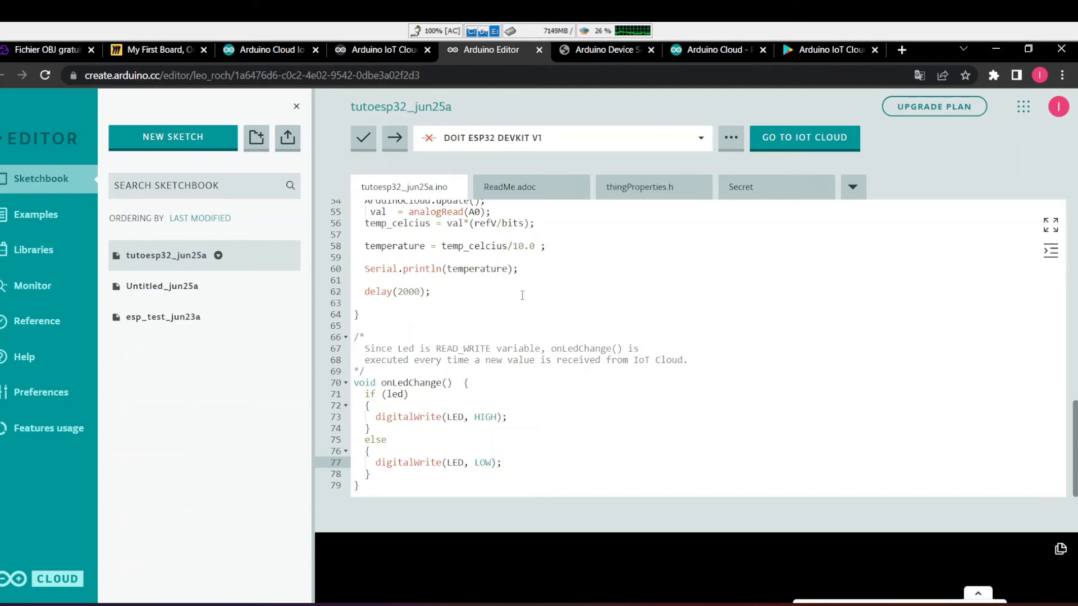
Link the sketch to the DOIT ESP32 DEVKIT V1 board connected on port COM9.
{"action": "left_click", "coordinate": [542, 139]}
{"action": "left_click", "coordinate": [515, 171]}
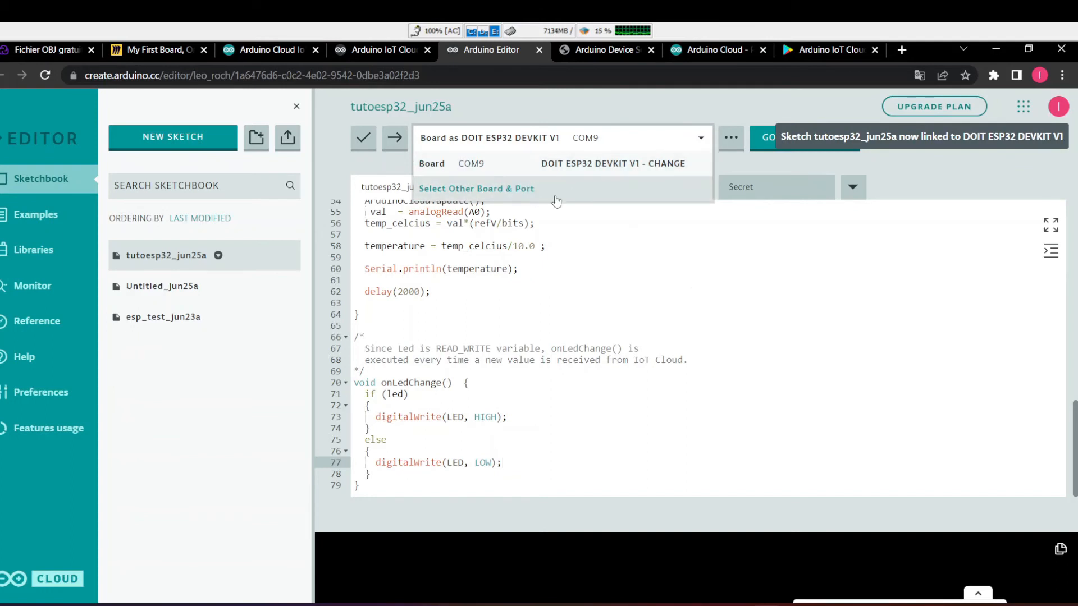
{"action": "left_click", "coordinate": [736, 298]}
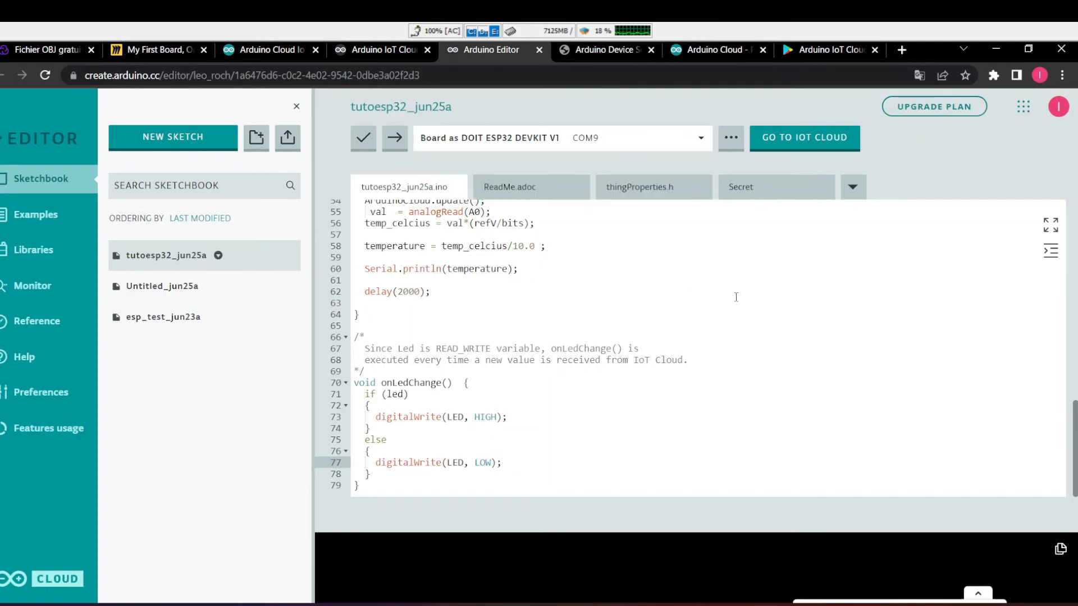
Save and verify the tutoesp32_jun25a sketch, reviewing the loop code meanwhile, and enlarge the output console.
{"action": "left_click", "coordinate": [359, 141]}
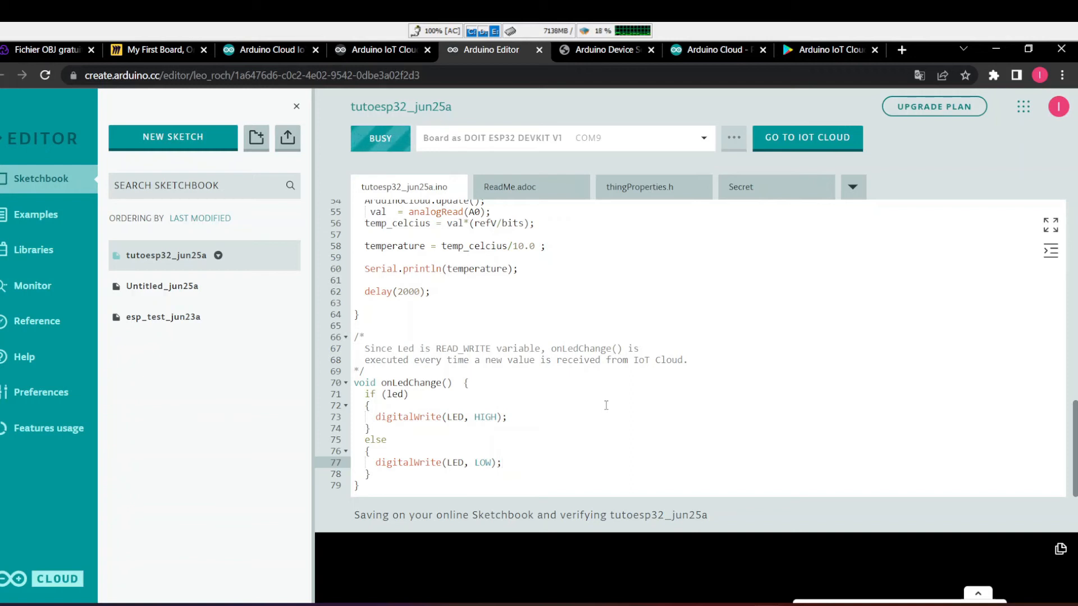
{"action": "scroll", "coordinate": [606, 405], "scroll_direction": "up", "scroll_amount": 3}
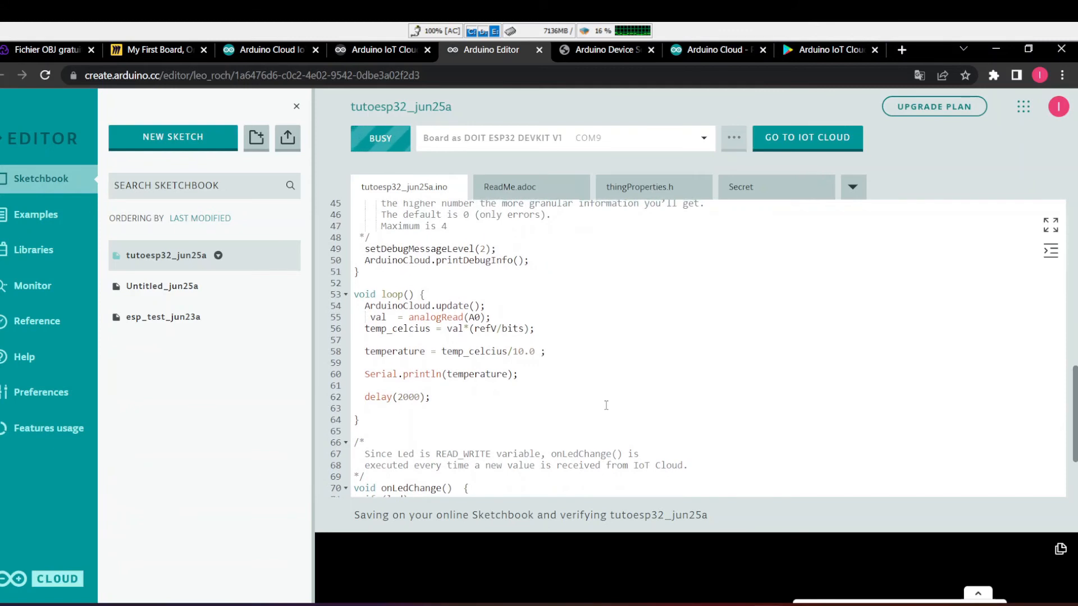
{"action": "scroll", "coordinate": [607, 405], "scroll_direction": "up", "scroll_amount": 2}
{"action": "scroll", "coordinate": [606, 405], "scroll_direction": "down", "scroll_amount": 4}
{"action": "scroll", "coordinate": [607, 405], "scroll_direction": "down", "scroll_amount": 1}
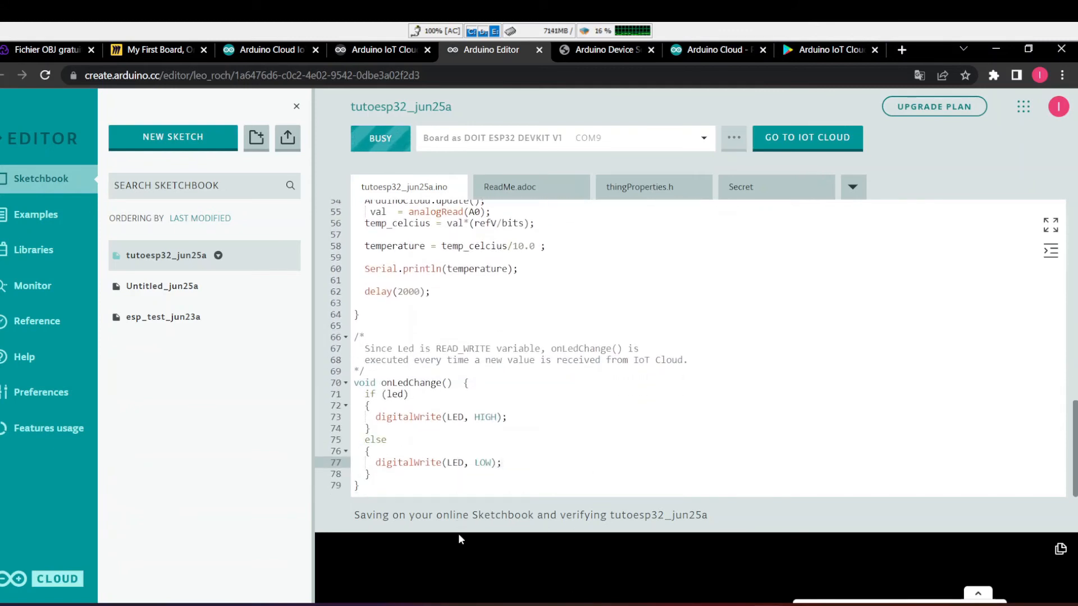
{"action": "left_click_drag", "start_coordinate": [473, 527], "coordinate": [477, 493]}
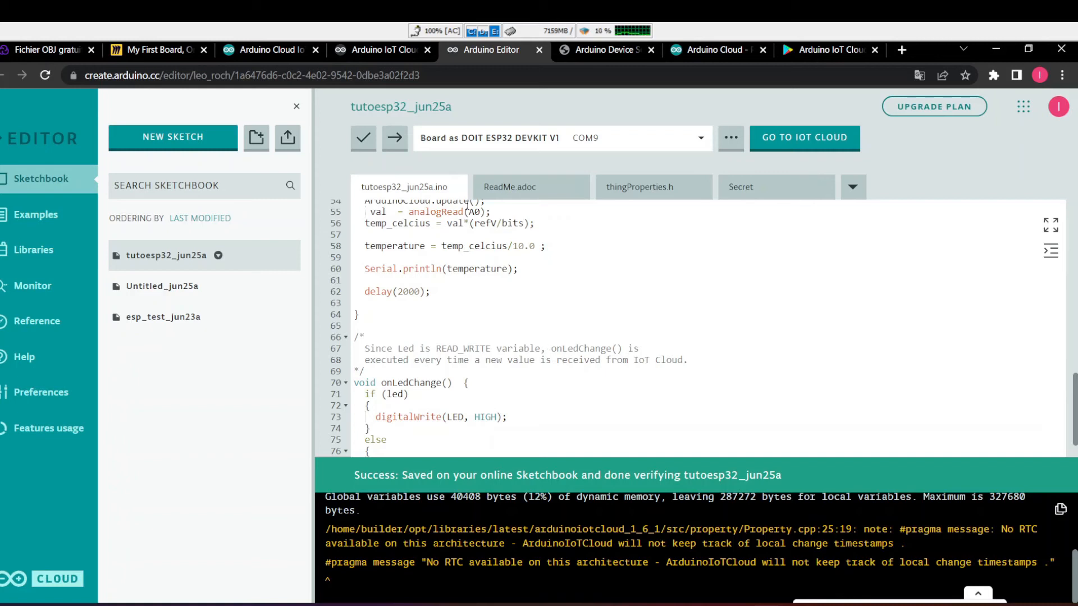
Upload the verified sketch to the ESP32 board and open the serial monitor.
{"action": "left_click", "coordinate": [402, 150]}
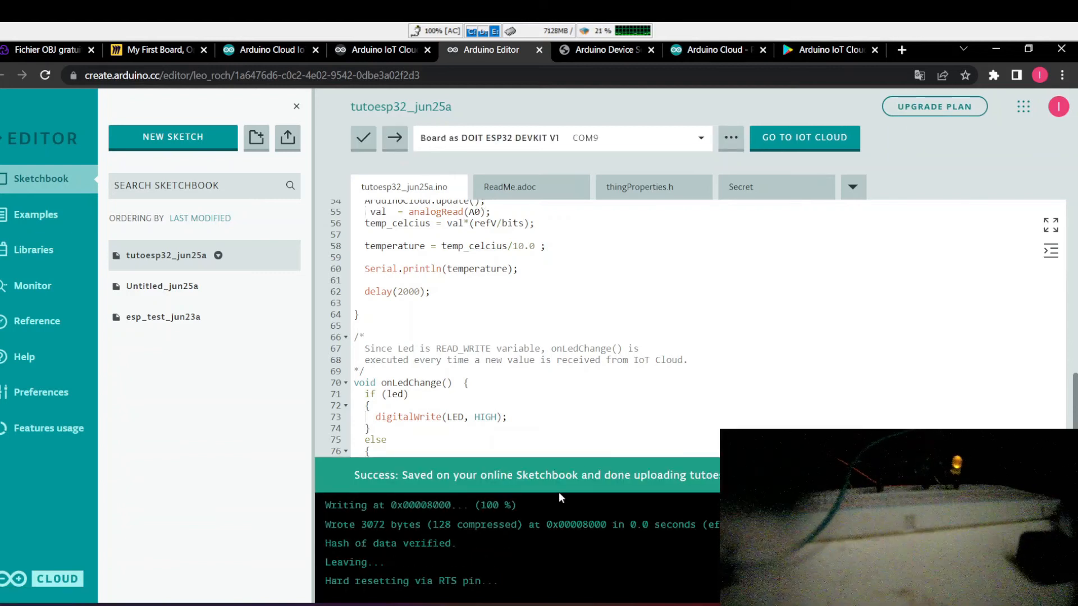
{"action": "left_click", "coordinate": [31, 285]}
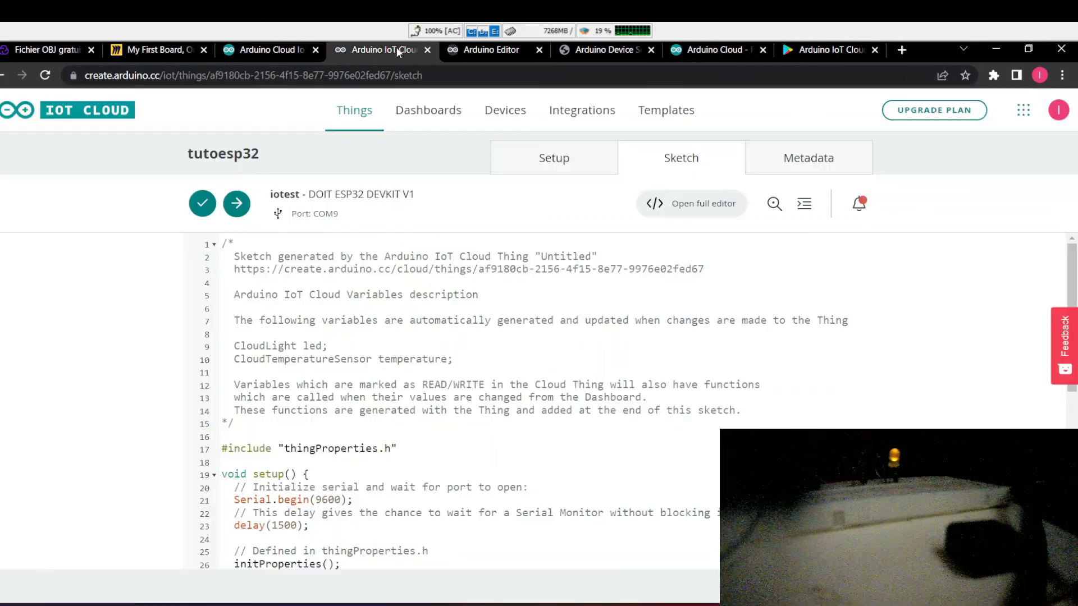
Return to the IoT Cloud browser page and open the iotdashboard dashboard.
{"action": "left_click", "coordinate": [400, 51]}
{"action": "scroll", "coordinate": [548, 337], "scroll_direction": "down", "scroll_amount": 7}
{"action": "scroll", "coordinate": [550, 360], "scroll_direction": "up", "scroll_amount": 7}
{"action": "left_click", "coordinate": [444, 112]}
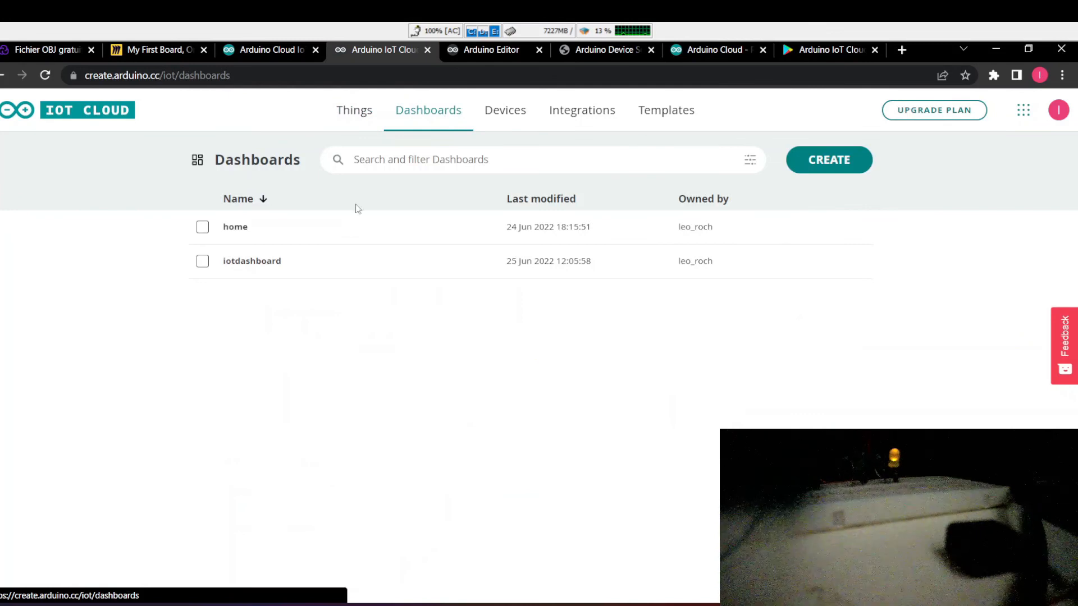
{"action": "left_click", "coordinate": [285, 264]}
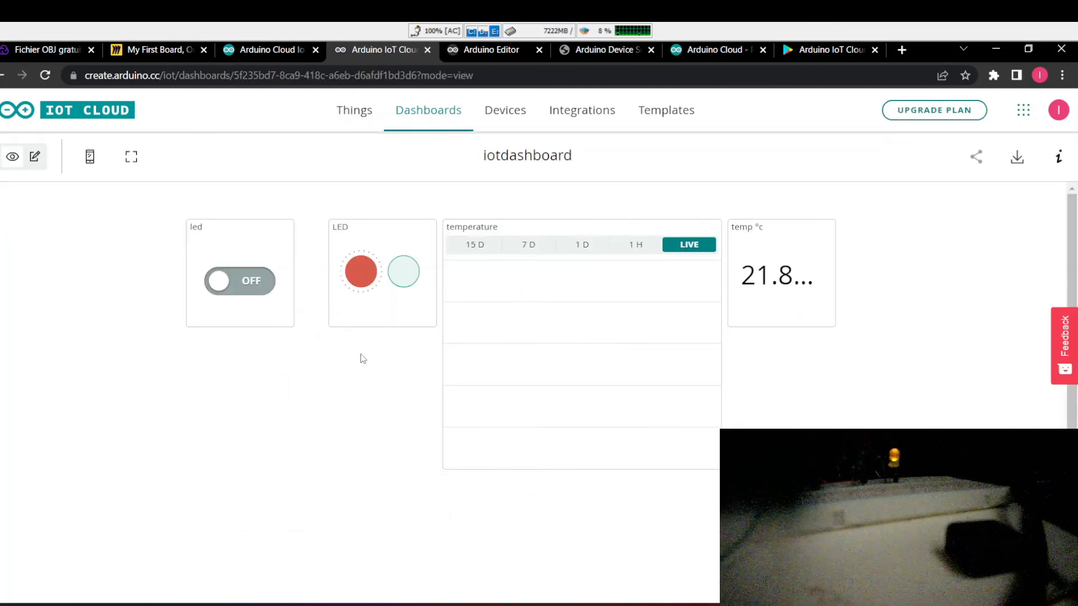
Test the ESP32's LED by toggling the dashboard's led switch on and off repeatedly.
{"action": "left_click", "coordinate": [250, 286]}
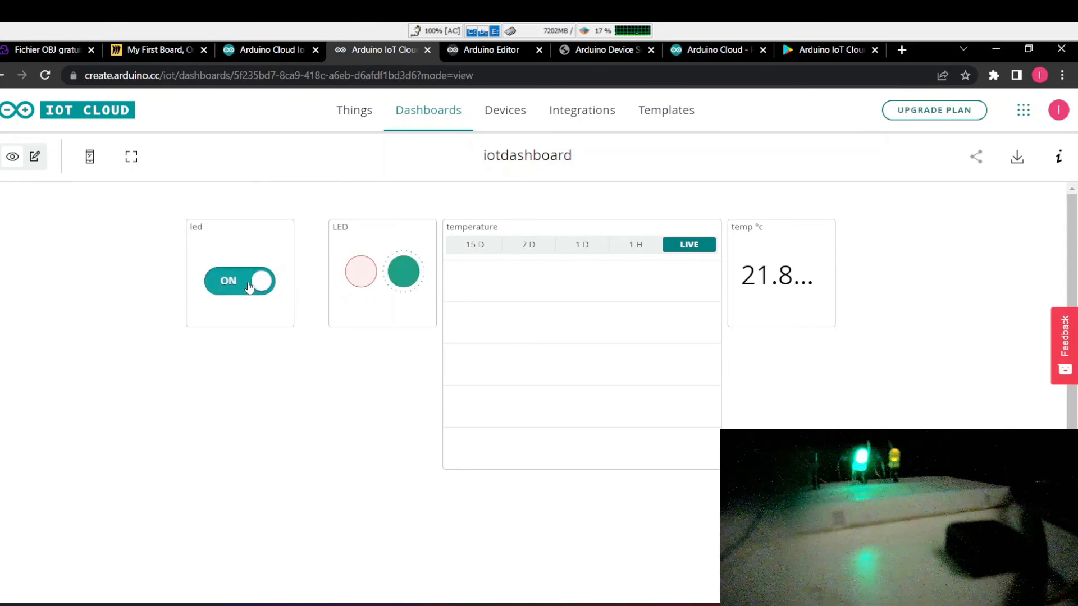
{"action": "left_click", "coordinate": [250, 286]}
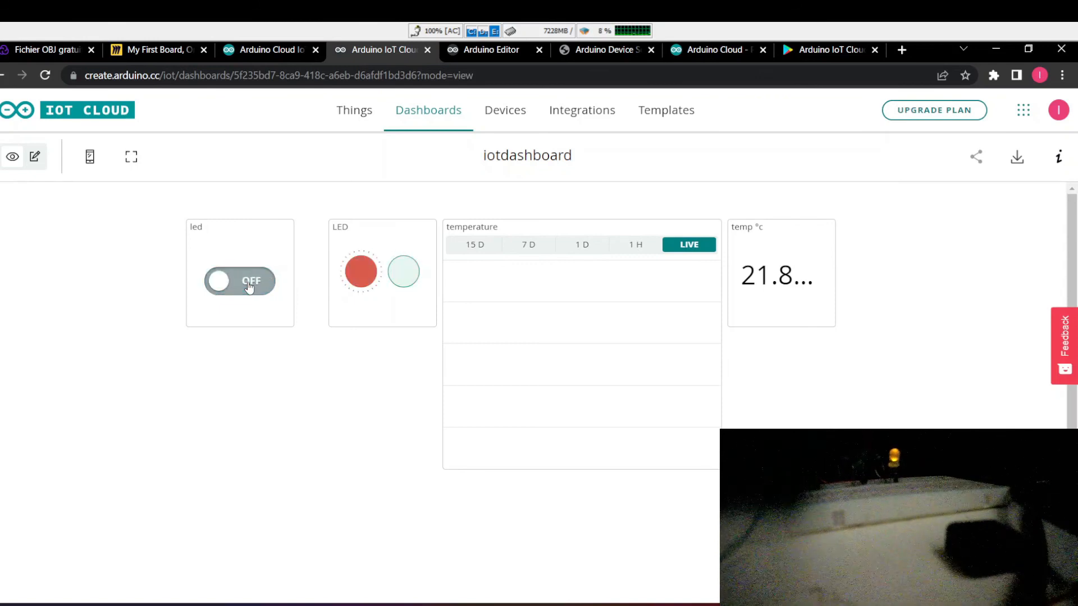
{"action": "left_click", "coordinate": [250, 286]}
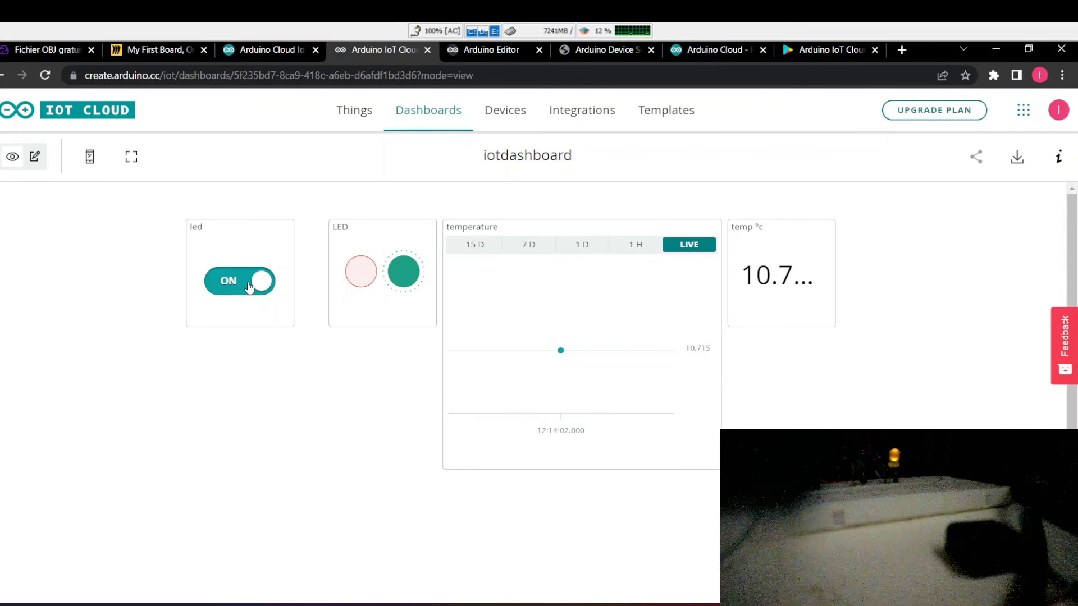
{"action": "left_click", "coordinate": [250, 286]}
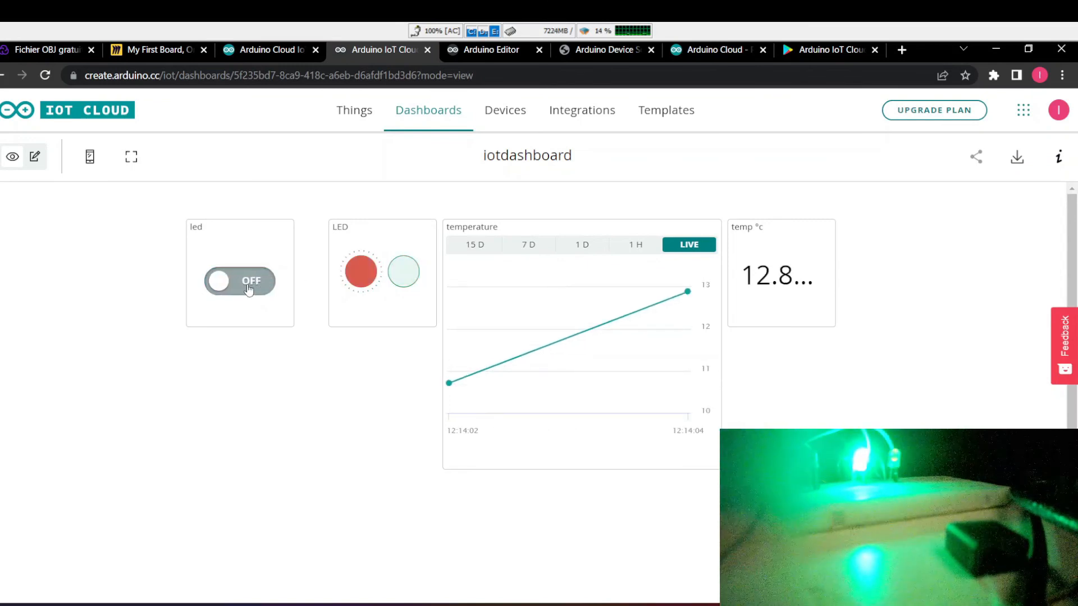
{"action": "left_click", "coordinate": [249, 286]}
{"action": "left_click", "coordinate": [249, 286]}
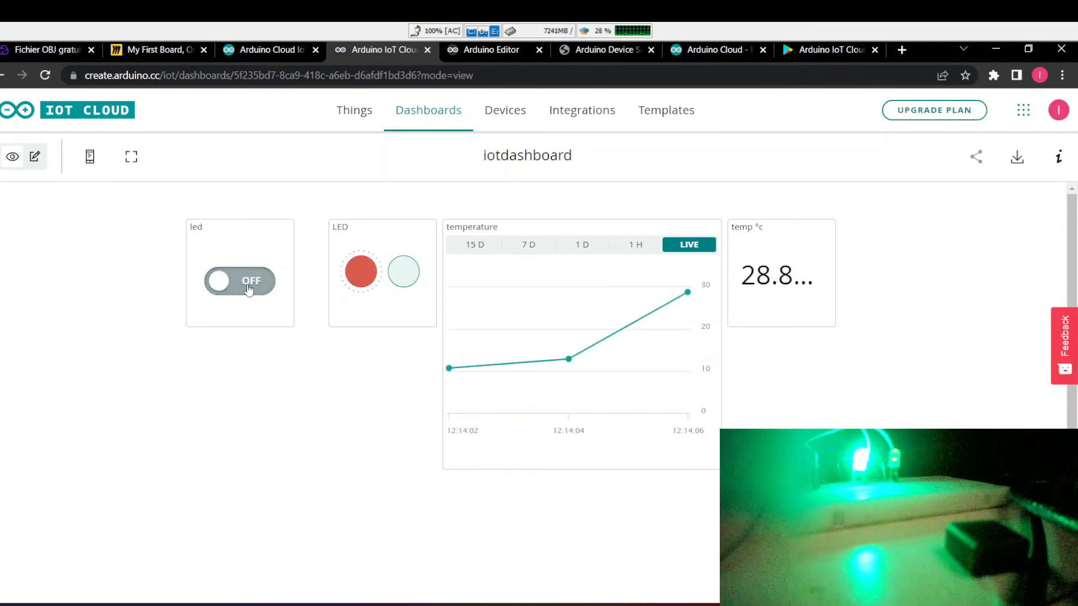
{"action": "left_click", "coordinate": [248, 287]}
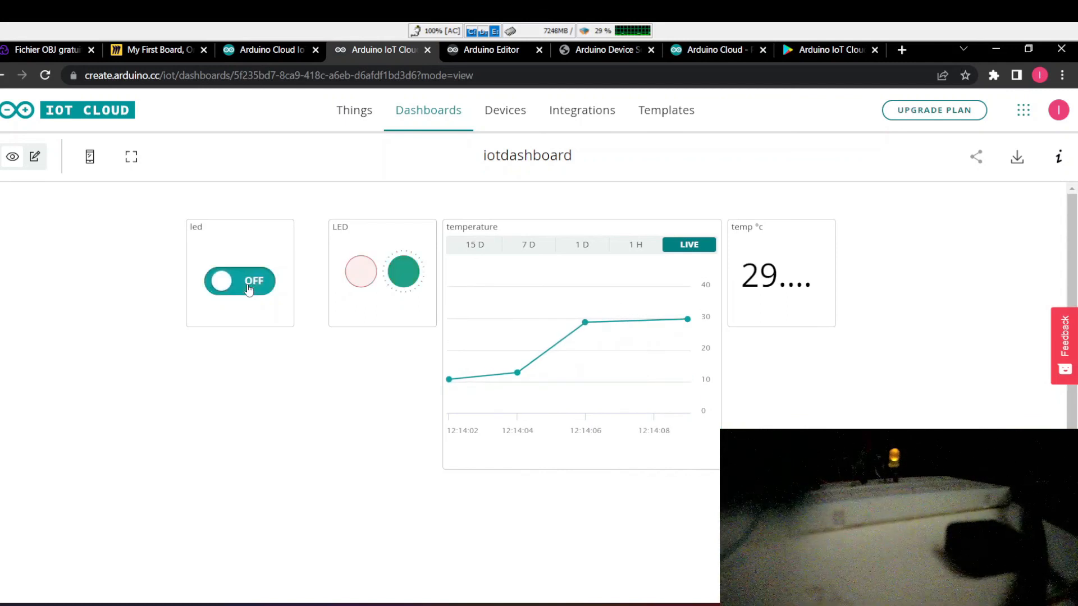
Toggle the dashboard's led switch several times, finishing off, and inspect the plotted points of the live temperature chart.
{"action": "left_click", "coordinate": [249, 286]}
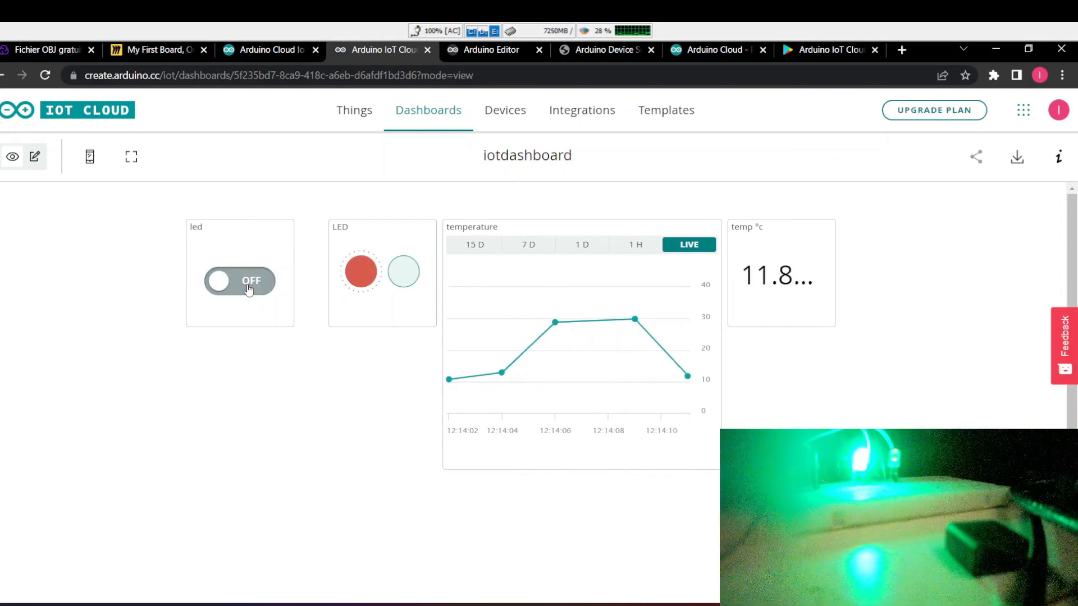
{"action": "left_click", "coordinate": [249, 287]}
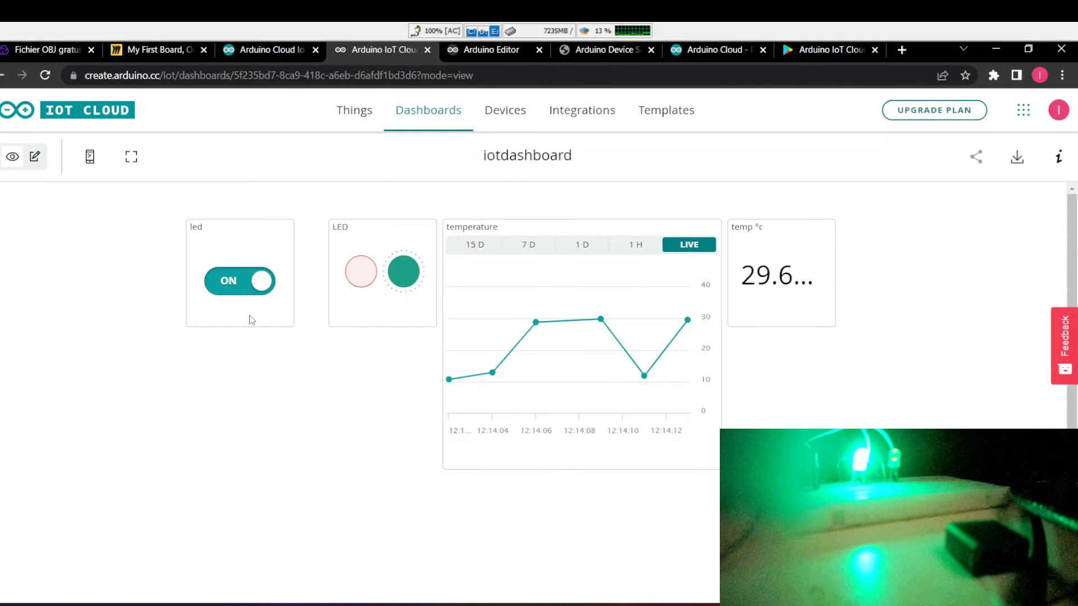
{"action": "left_click", "coordinate": [247, 285]}
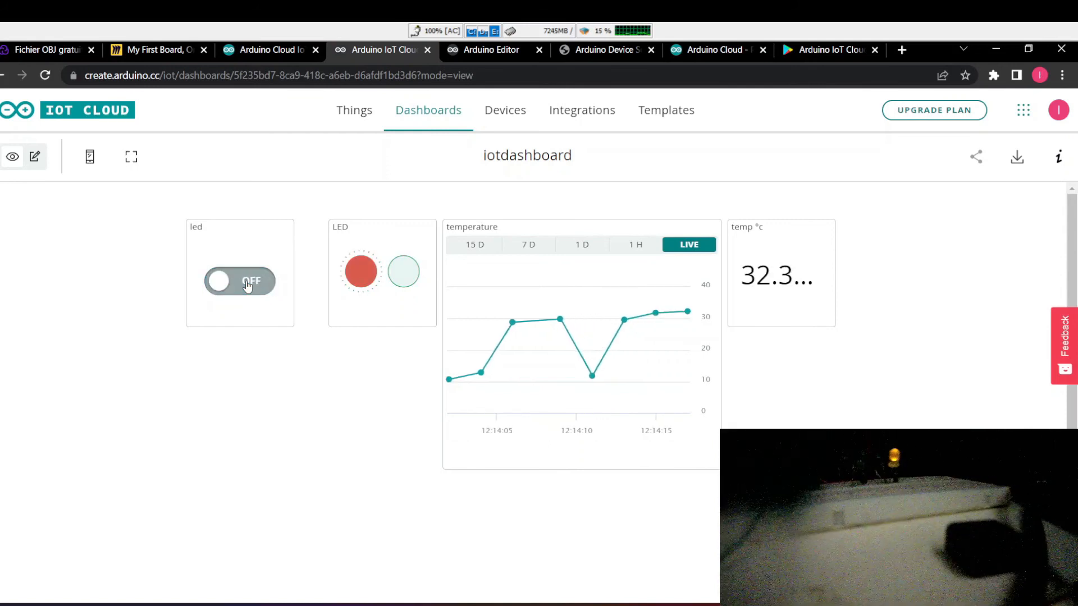
{"action": "left_click", "coordinate": [247, 285]}
{"action": "left_click", "coordinate": [248, 285]}
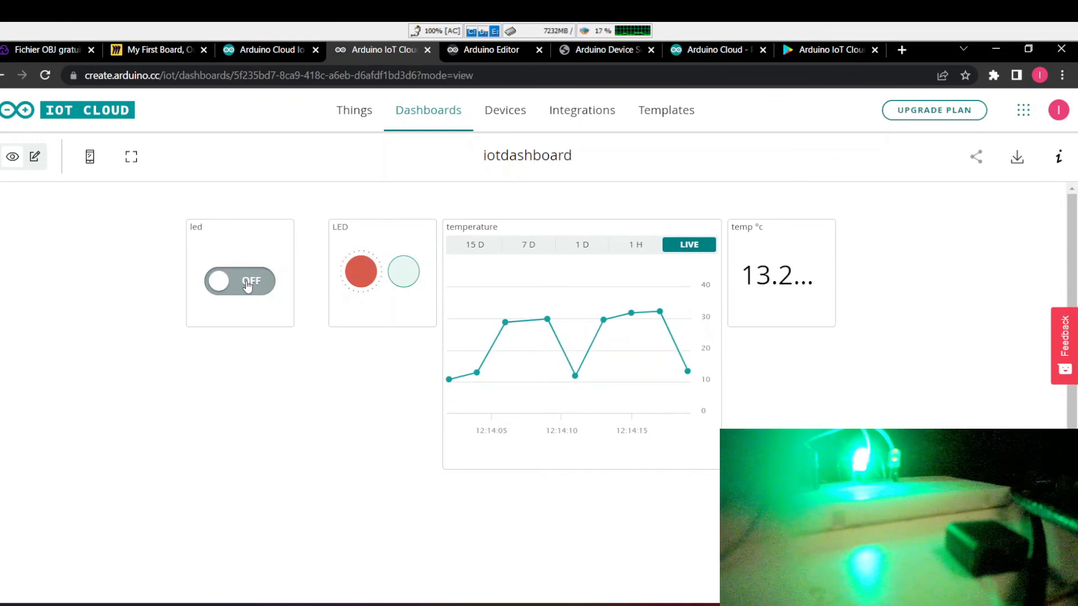
{"action": "left_click", "coordinate": [248, 285]}
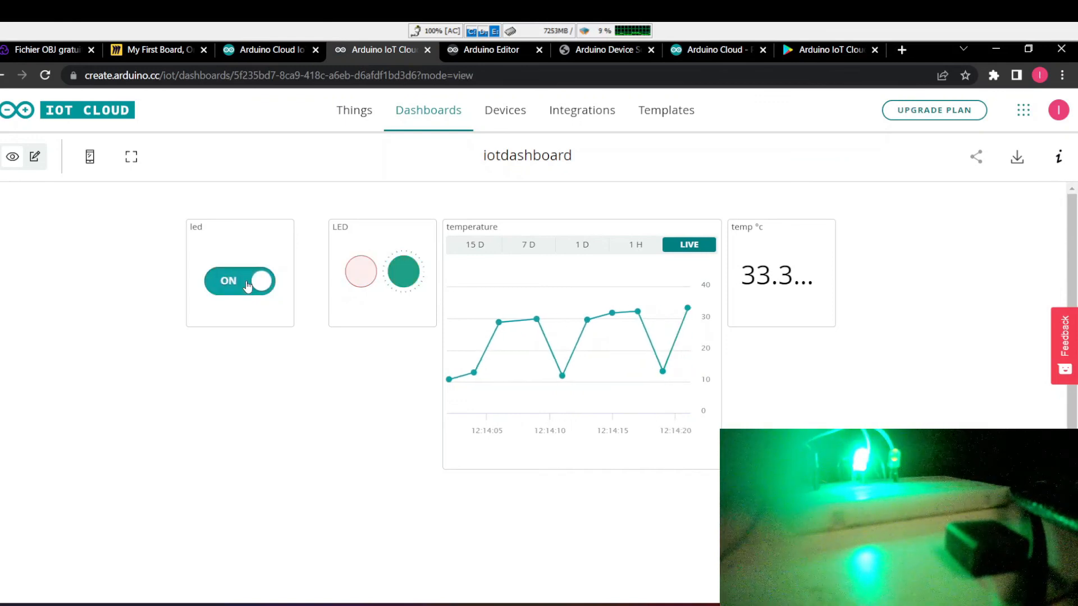
{"action": "left_click", "coordinate": [247, 285]}
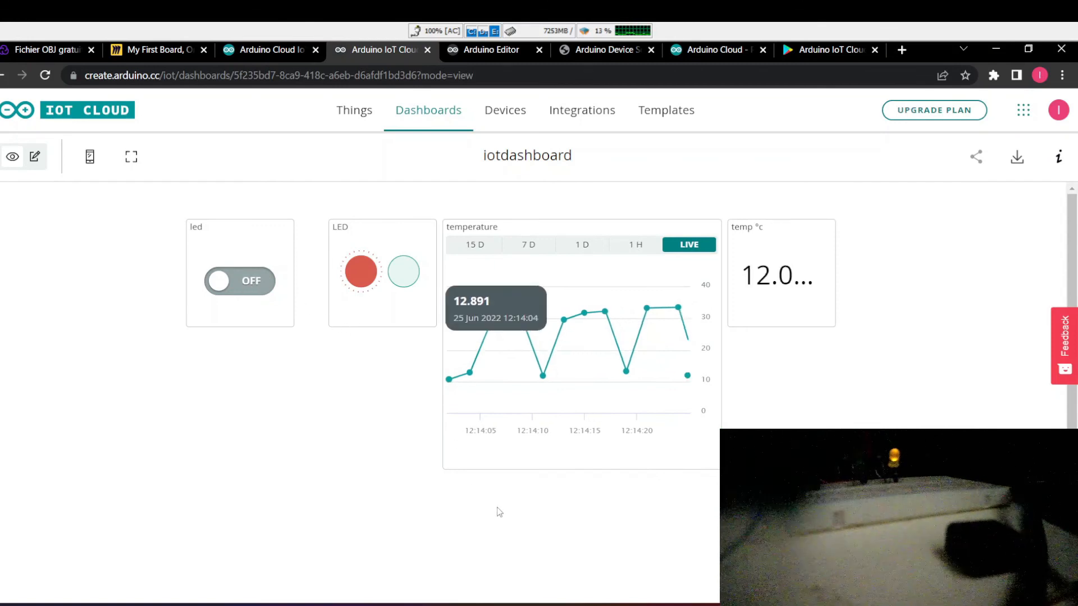
{"action": "mouse_move", "coordinate": [525, 411]}
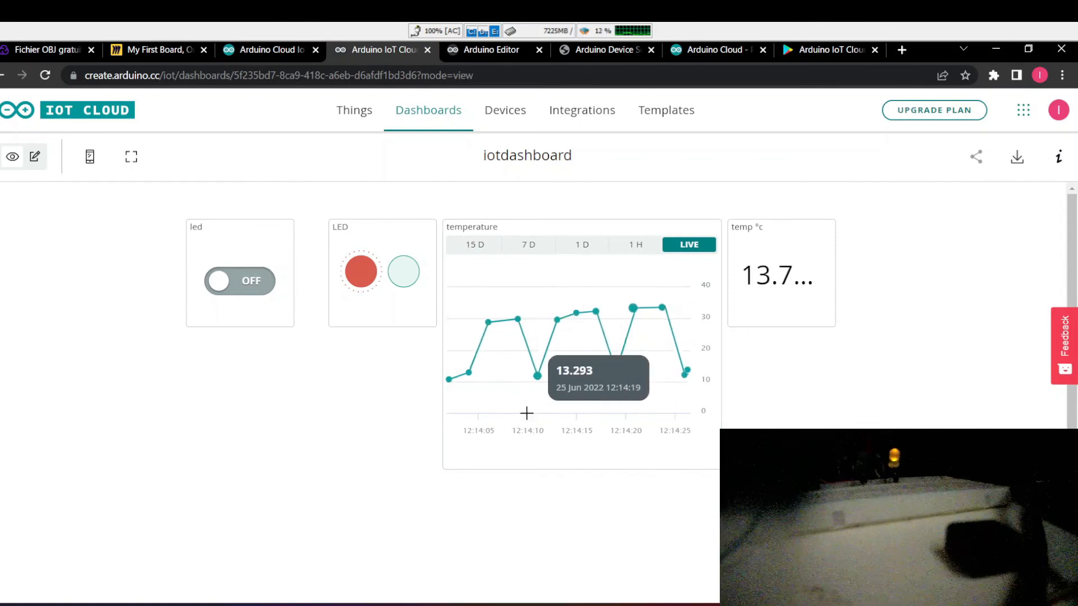
Alternate the led switch between on and off while watching the live temperature chart, leaving the LED off.
{"action": "left_click", "coordinate": [246, 288]}
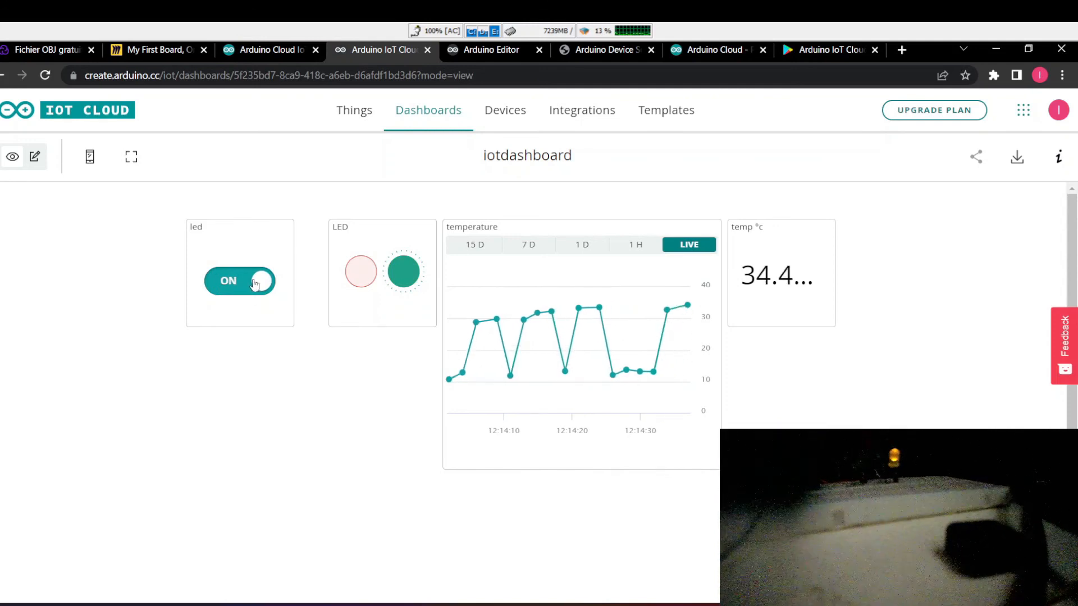
{"action": "left_click", "coordinate": [255, 282]}
{"action": "left_click", "coordinate": [254, 282]}
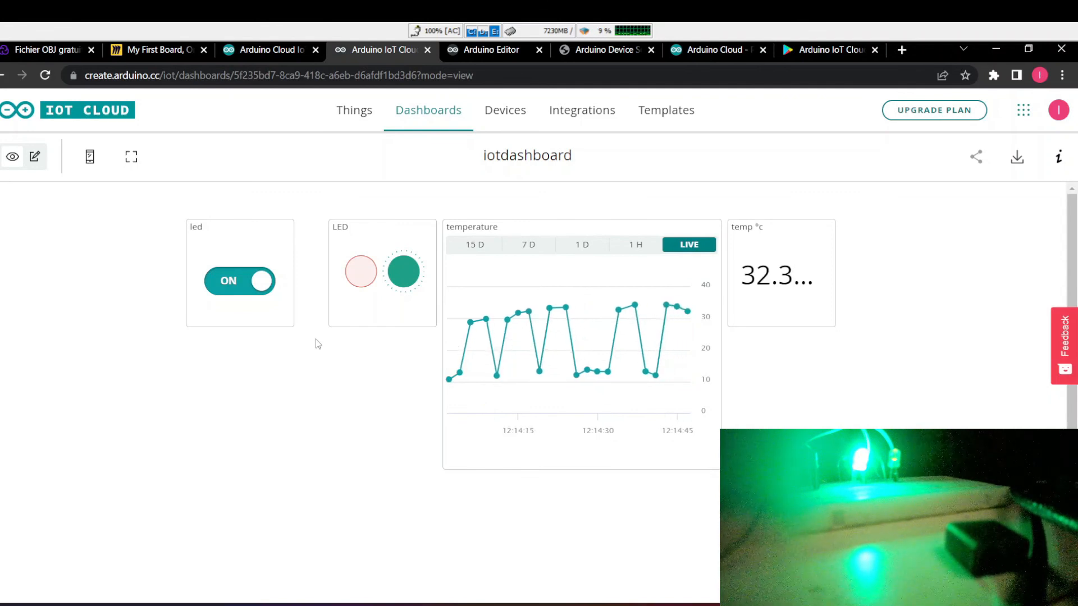
{"action": "left_click", "coordinate": [268, 285]}
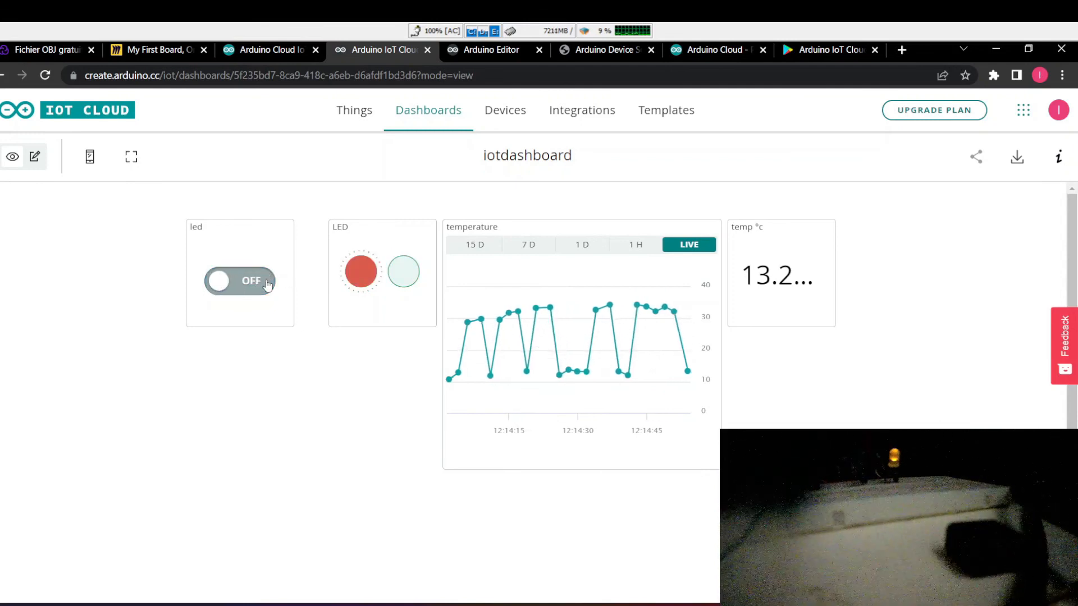
{"action": "left_click", "coordinate": [268, 285]}
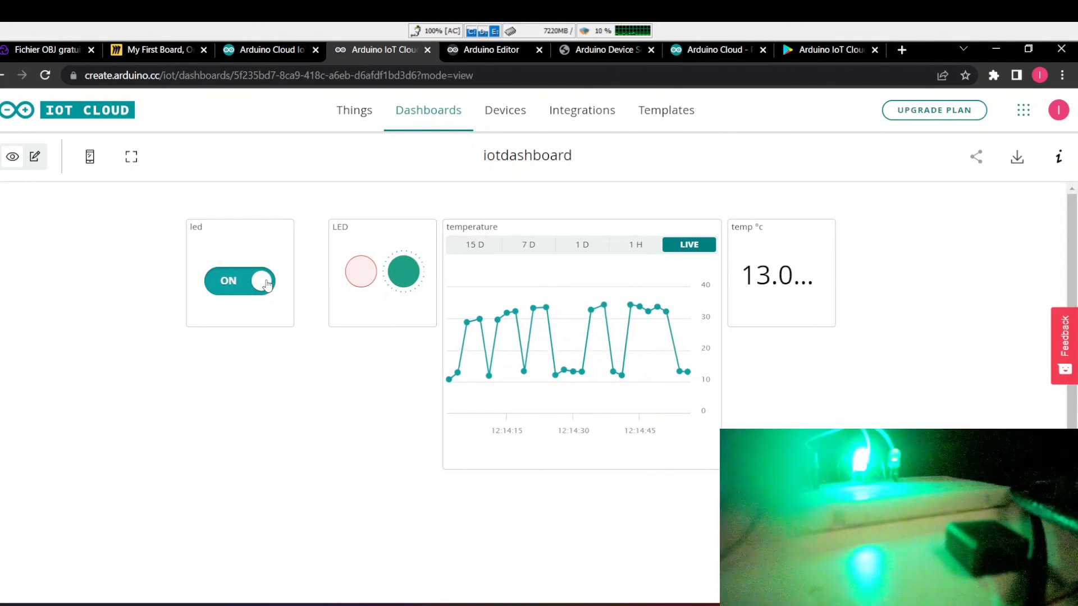
{"action": "left_click", "coordinate": [267, 284]}
{"action": "left_click", "coordinate": [267, 284]}
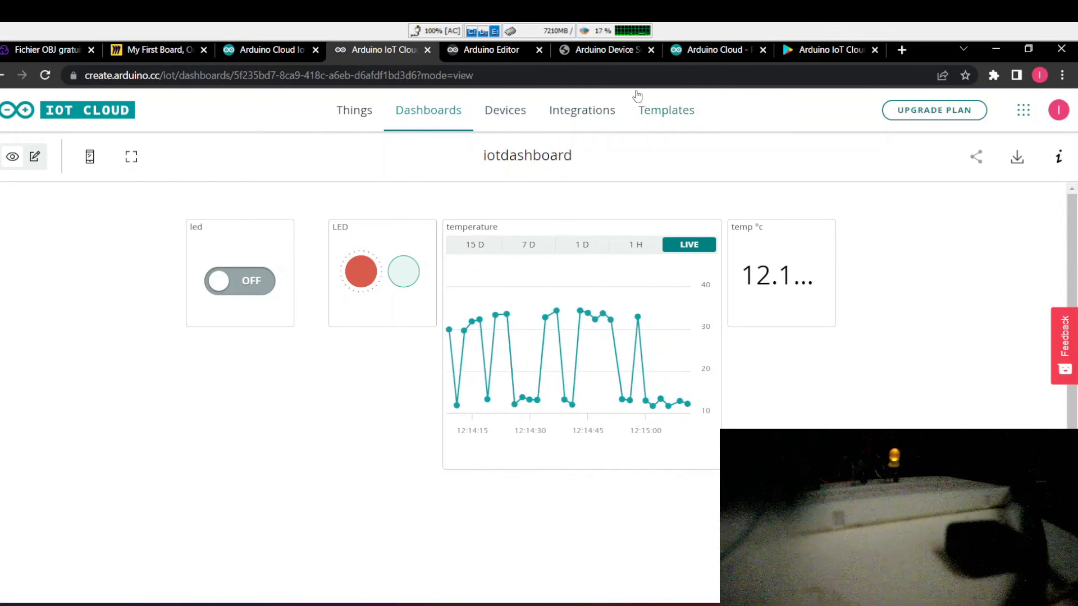
Review the temperature values logged in the Arduino Editor's serial monitor.
{"action": "left_click", "coordinate": [493, 50]}
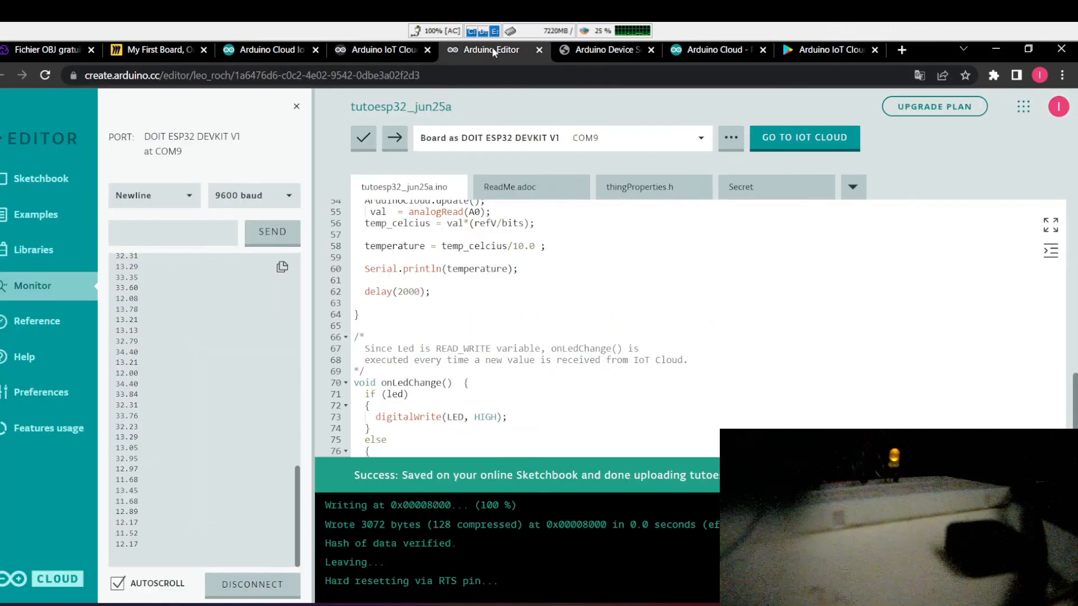
{"action": "scroll", "coordinate": [533, 309], "scroll_direction": "down", "scroll_amount": 1}
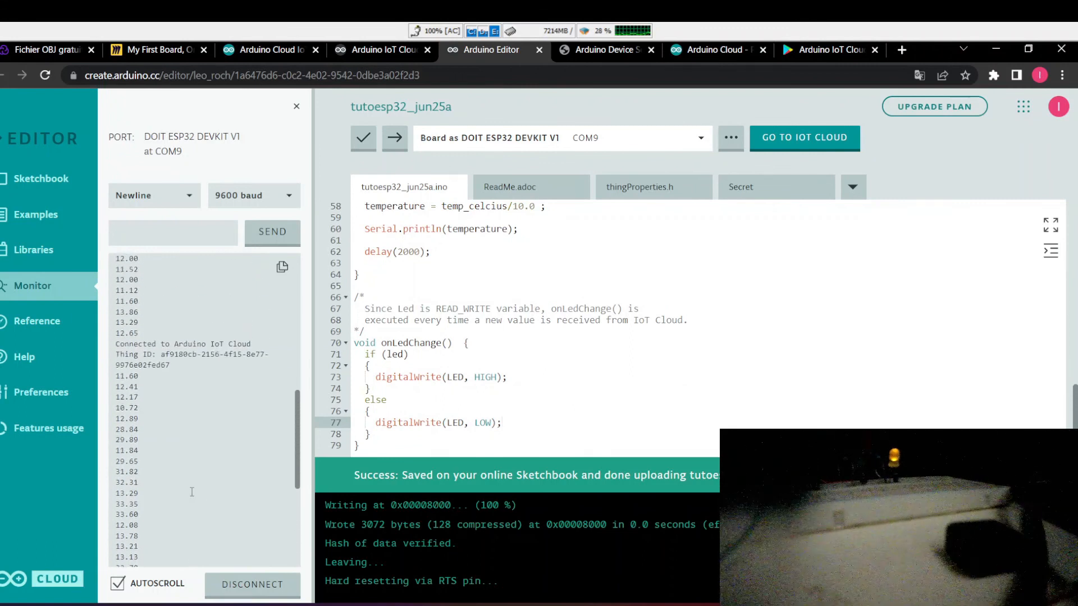
View the Google Play page of the Arduino IoT Cloud Remote app.
{"action": "left_click", "coordinate": [801, 52]}
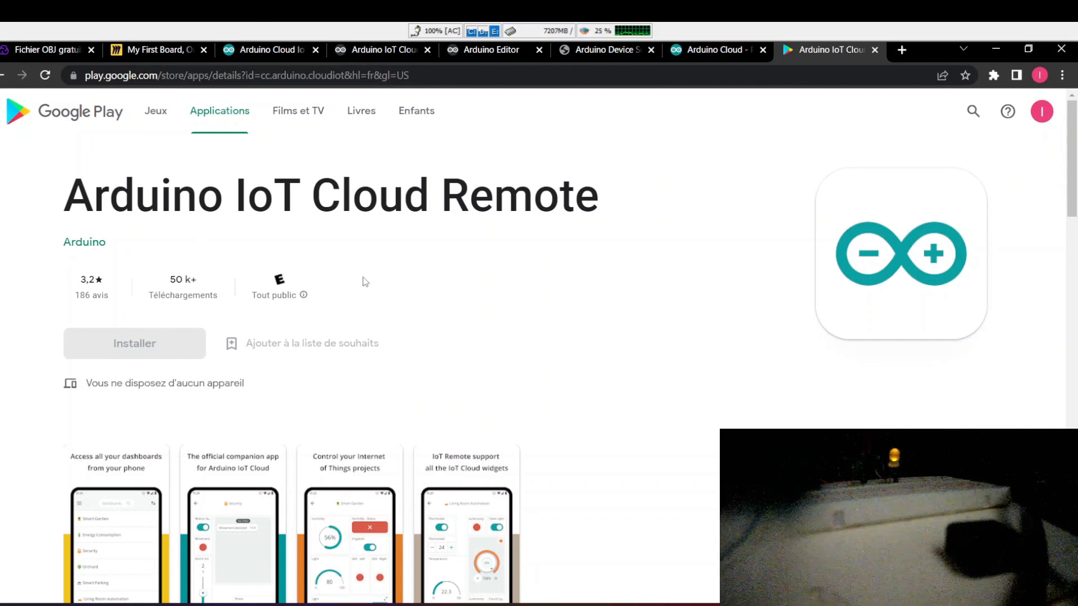
{"action": "scroll", "coordinate": [424, 369], "scroll_direction": "down", "scroll_amount": 2}
{"action": "scroll", "coordinate": [424, 370], "scroll_direction": "up", "scroll_amount": 2}
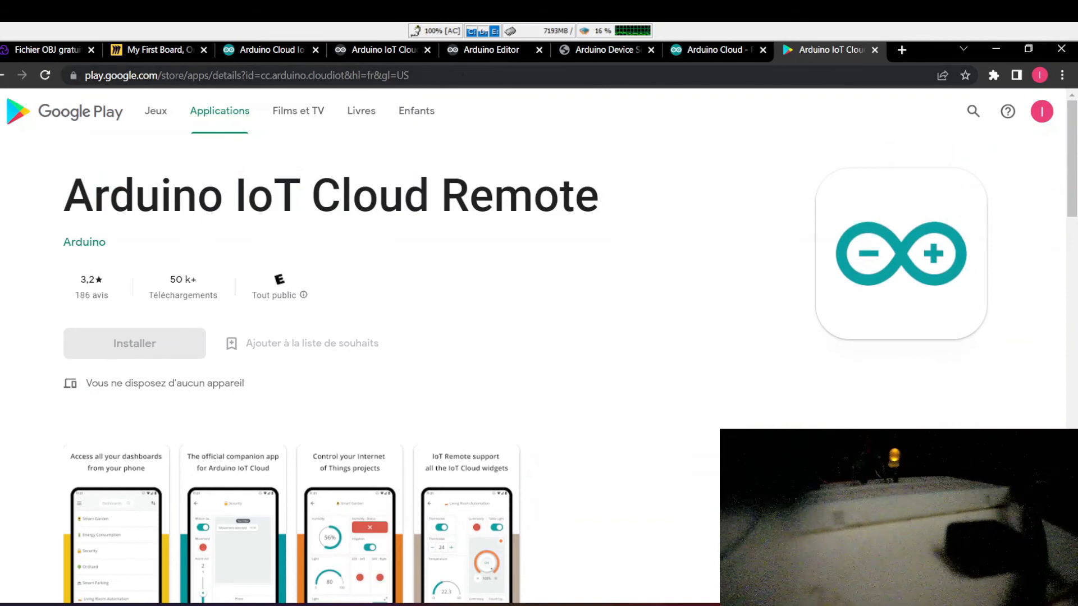
Return to the iotdashboard page and switch the led on and back off.
{"action": "left_click", "coordinate": [396, 53]}
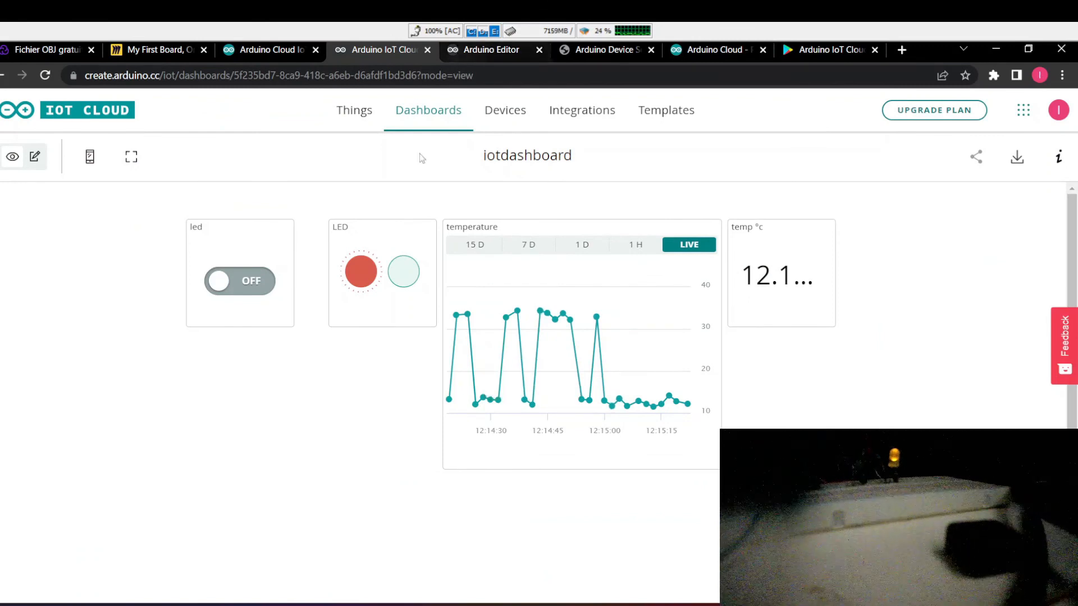
{"action": "left_click", "coordinate": [242, 283]}
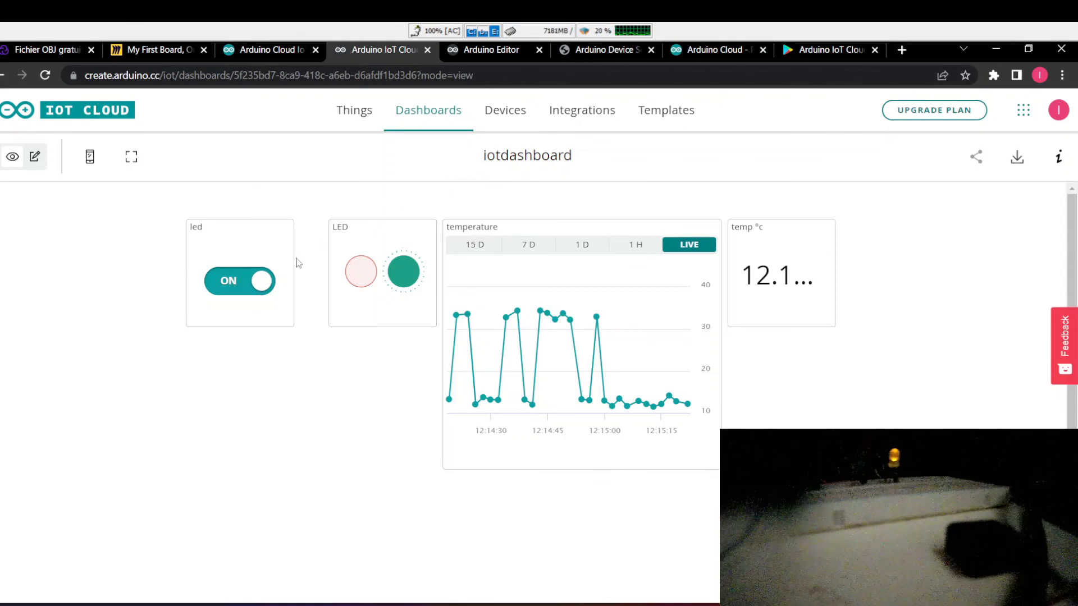
{"action": "left_click", "coordinate": [262, 281]}
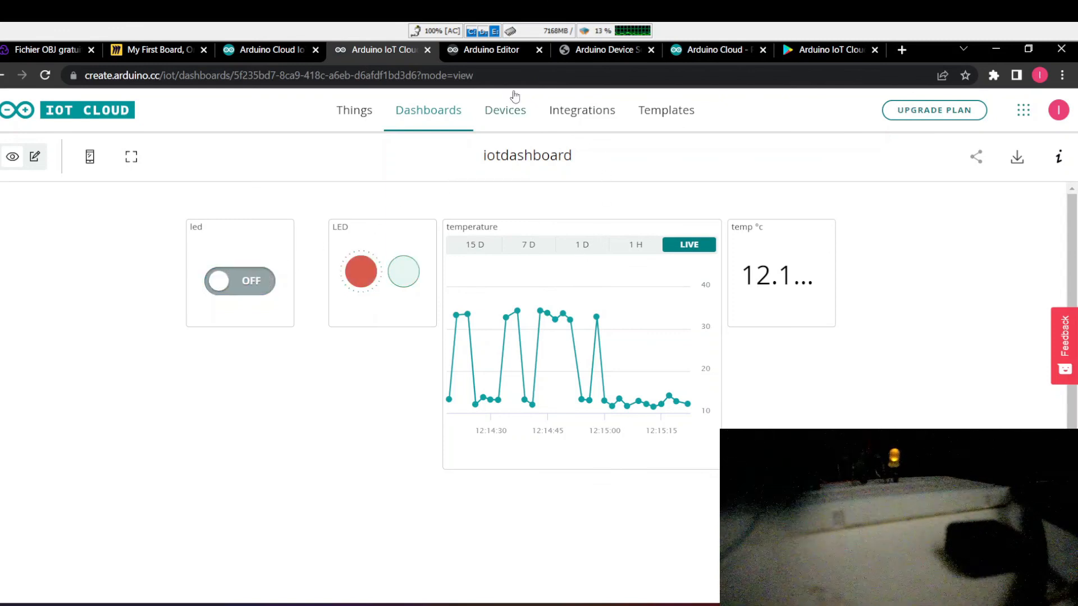